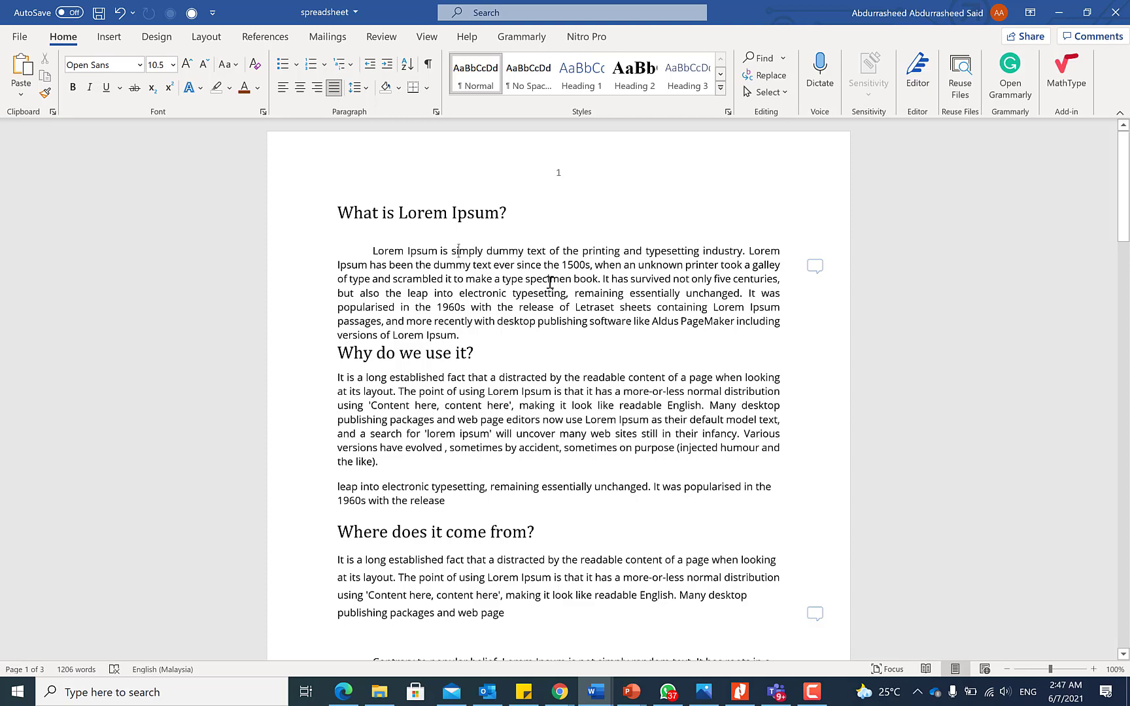
Switch the document's pages to landscape orientation.
scroll(550, 282, down, 15)
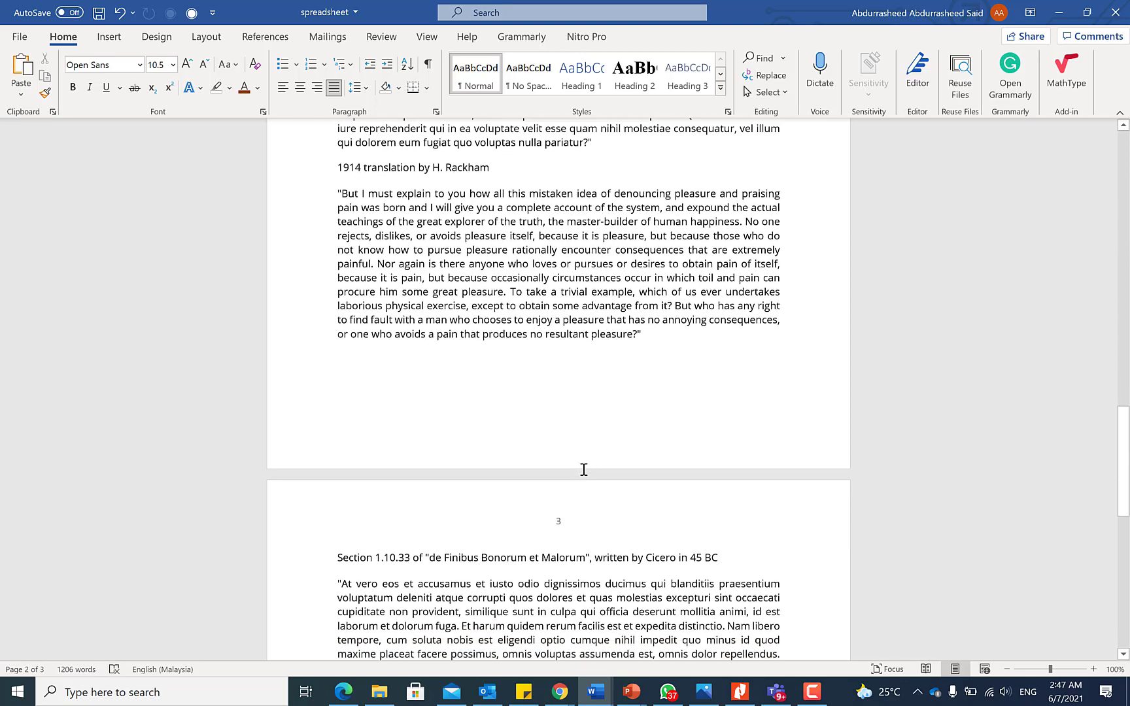
scroll(585, 419, up, 9)
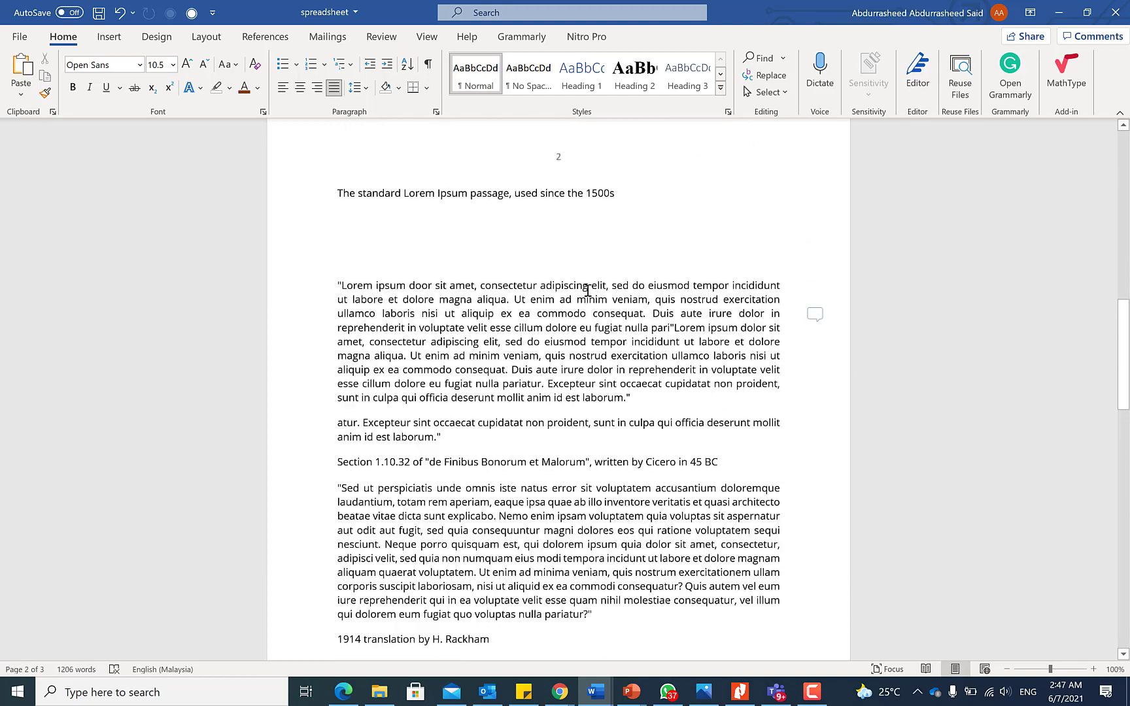
scroll(587, 291, up, 9)
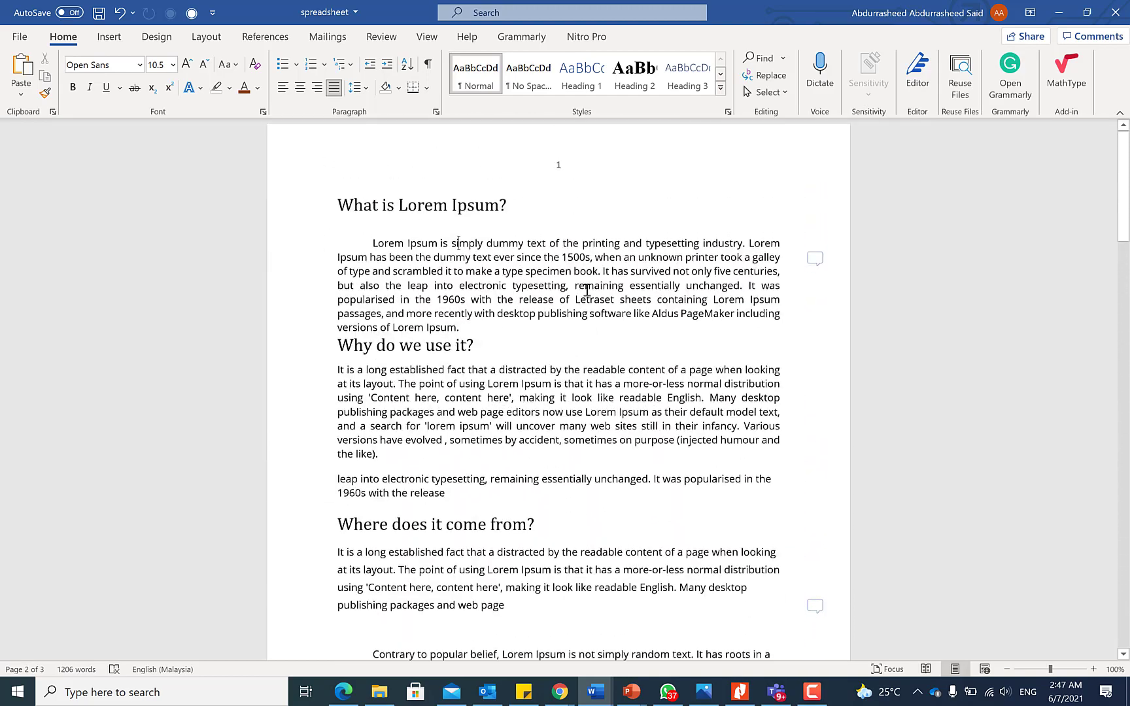
scroll(533, 395, down, 10)
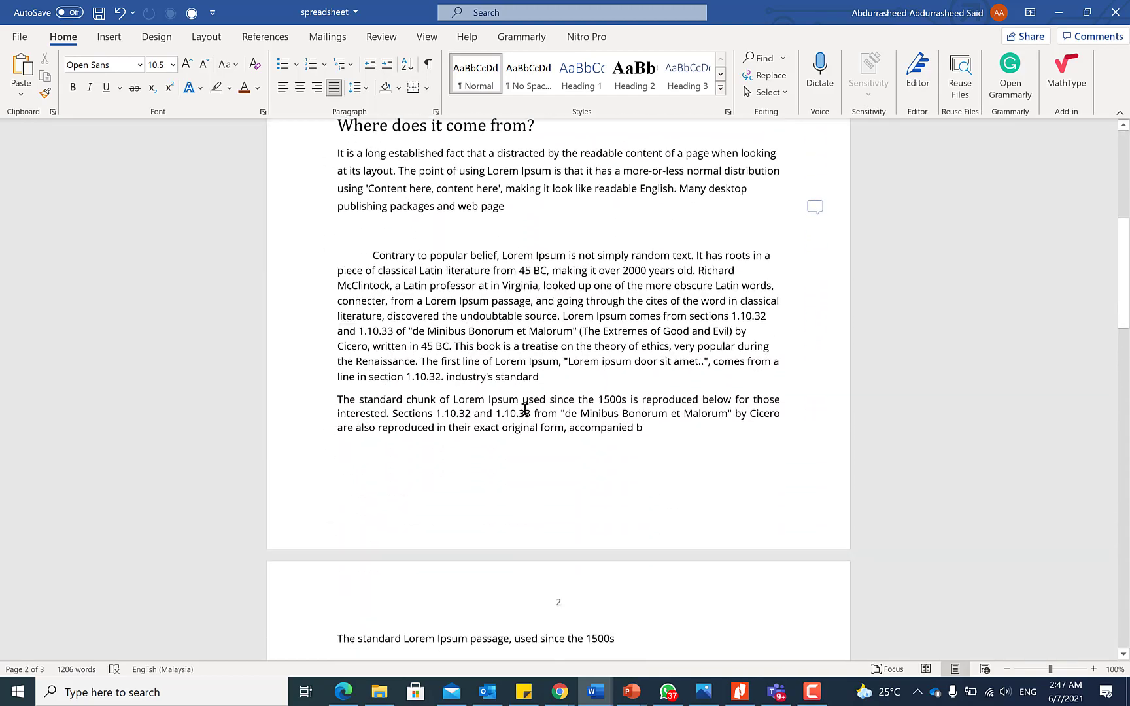
scroll(525, 409, up, 9)
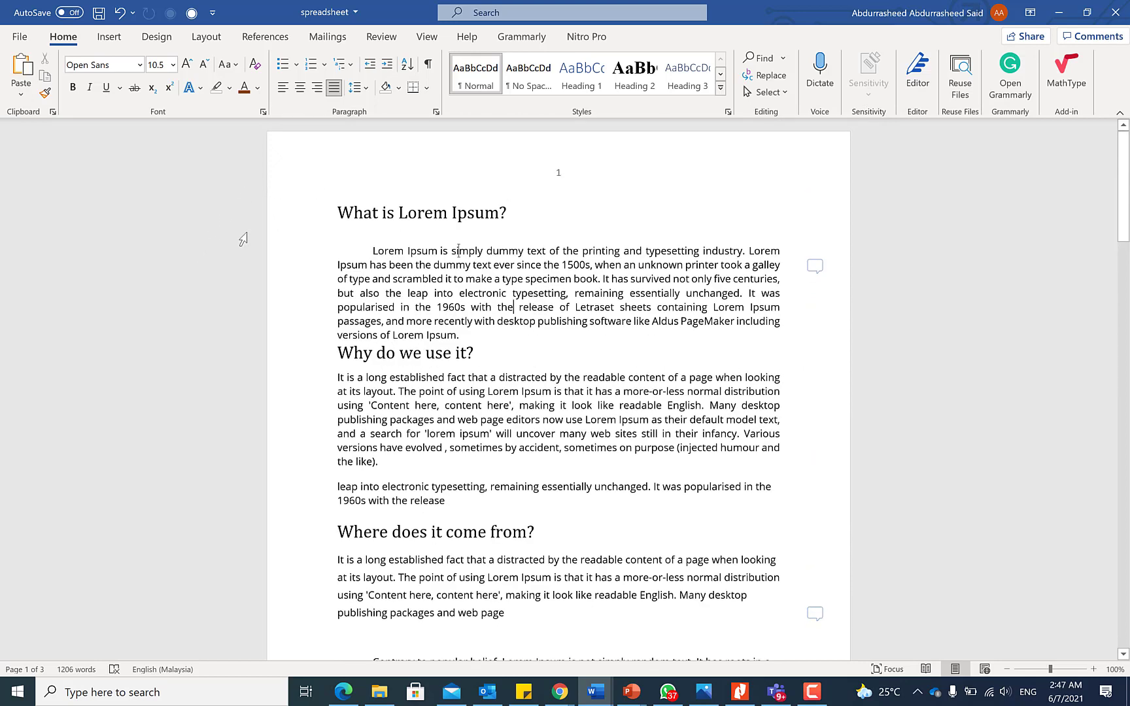
click(374, 215)
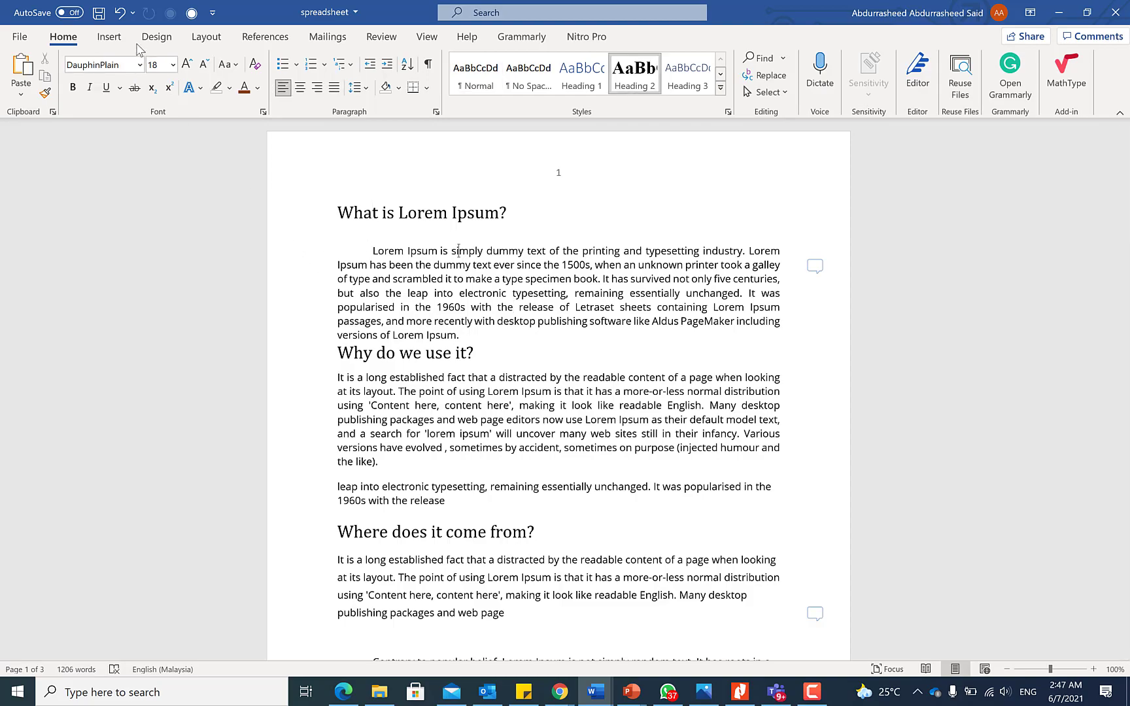
click(192, 39)
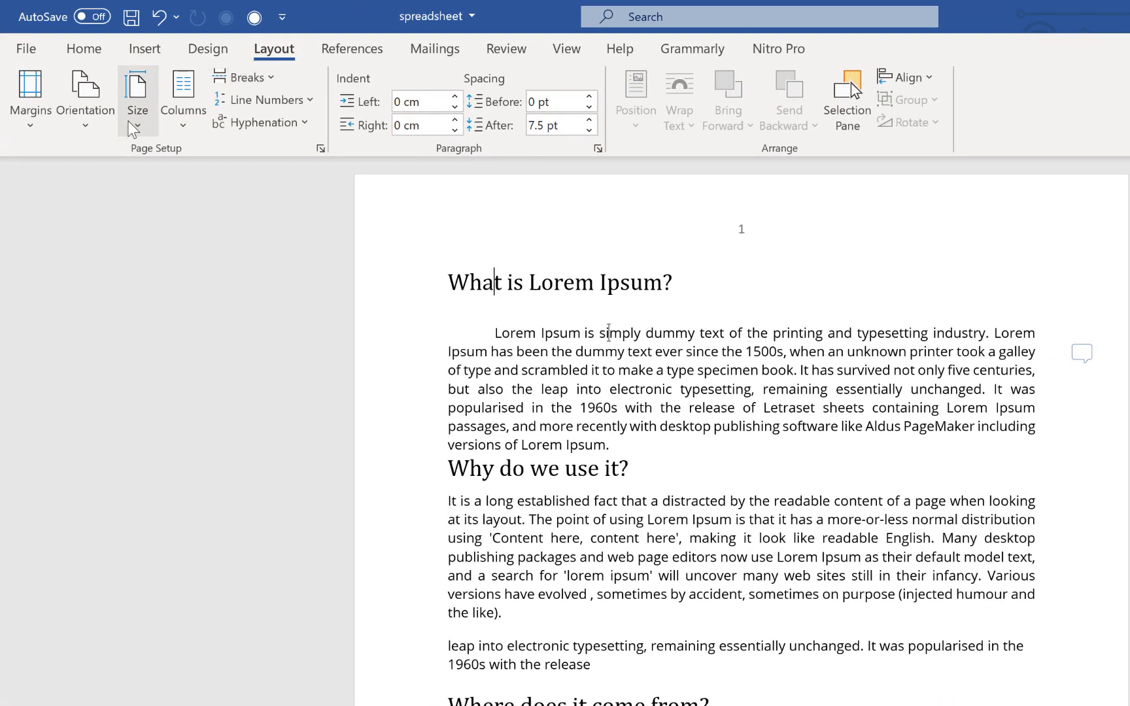
click(82, 123)
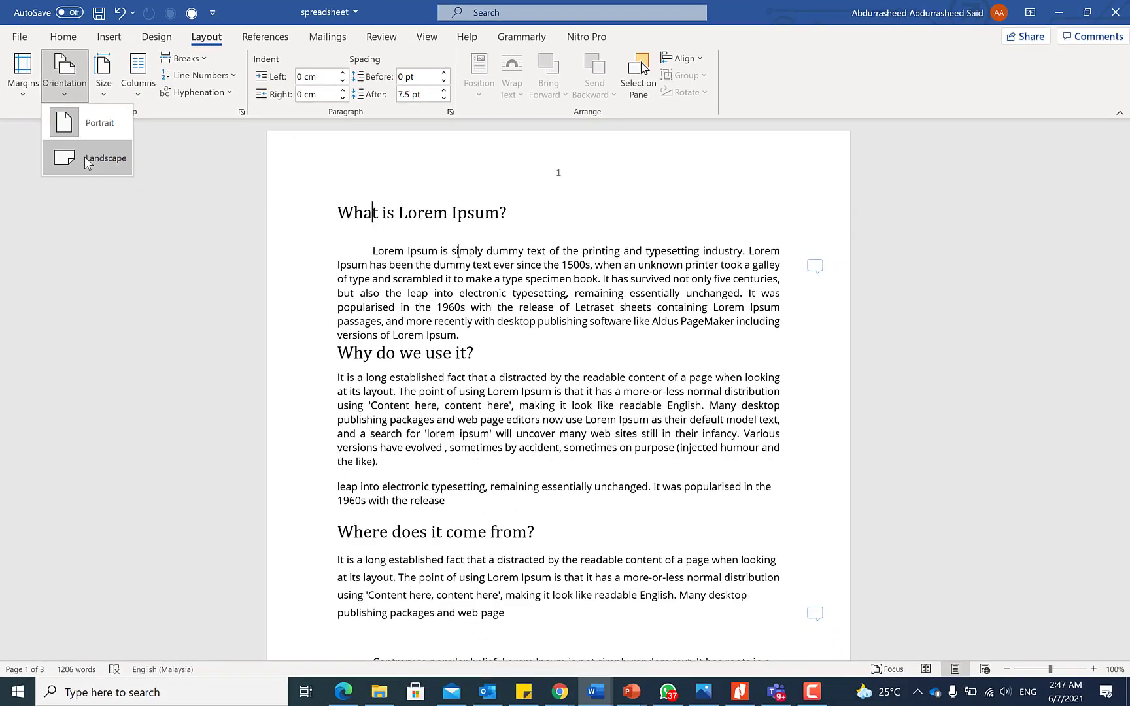
click(106, 174)
Return the pages to portrait orientation.
scroll(246, 223, down, 14)
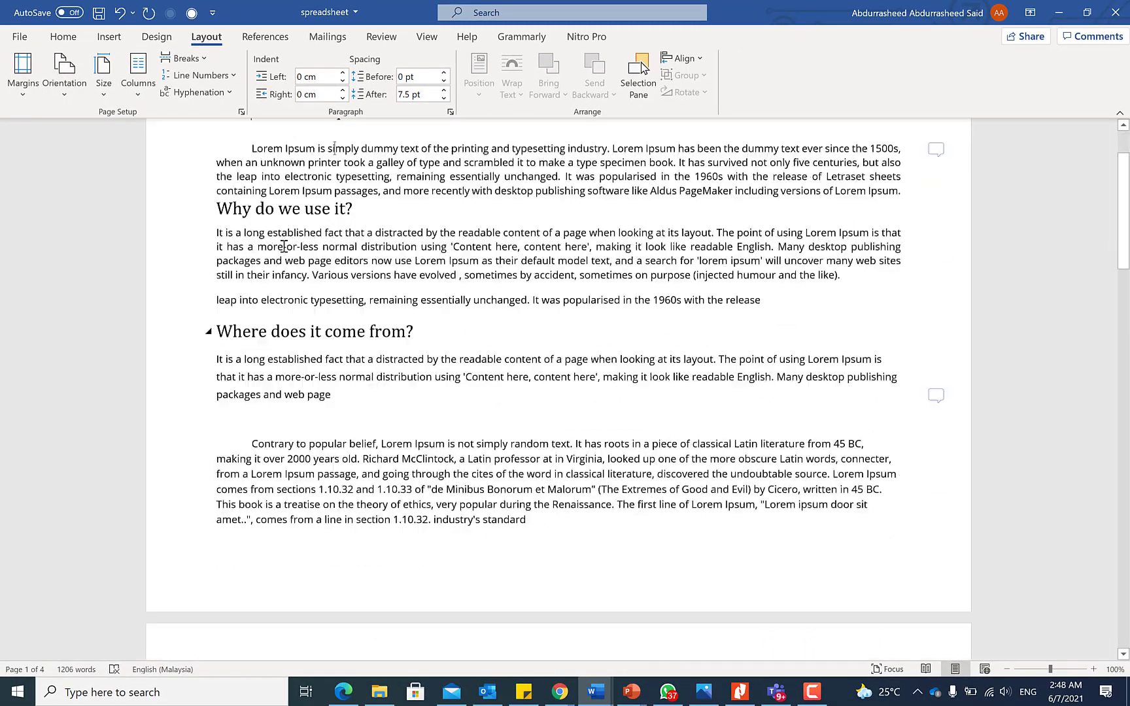
scroll(258, 358, down, 9)
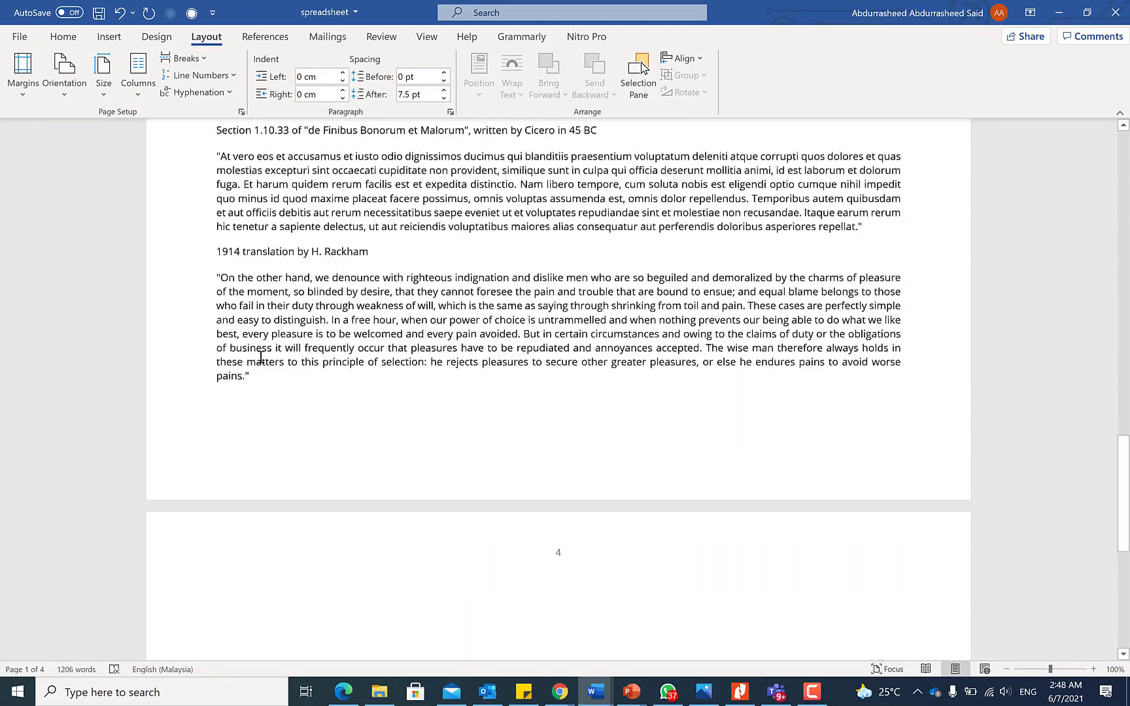
scroll(262, 355, up, 6)
scroll(262, 355, up, 14)
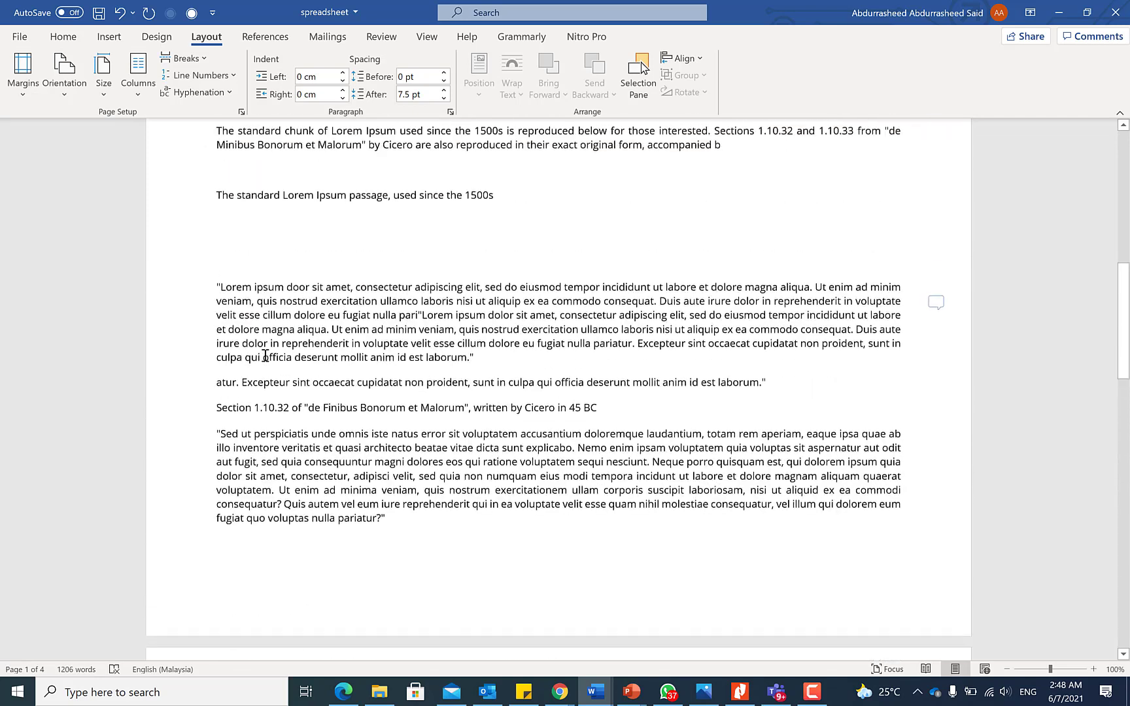
click(254, 195)
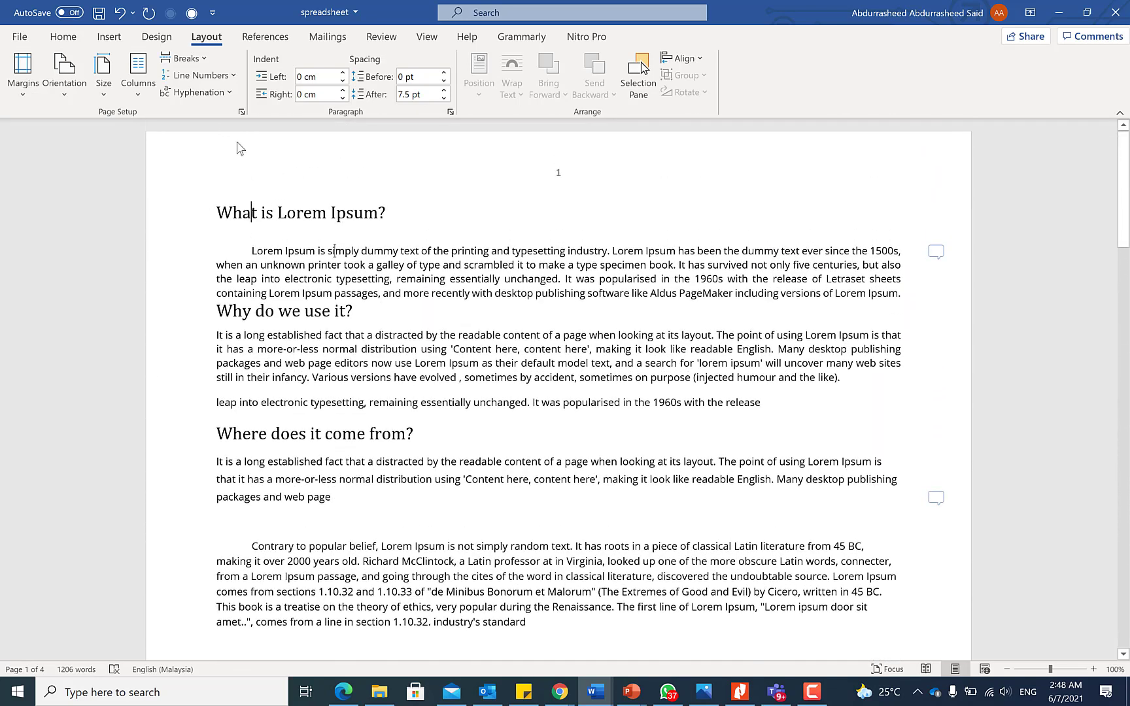
click(61, 94)
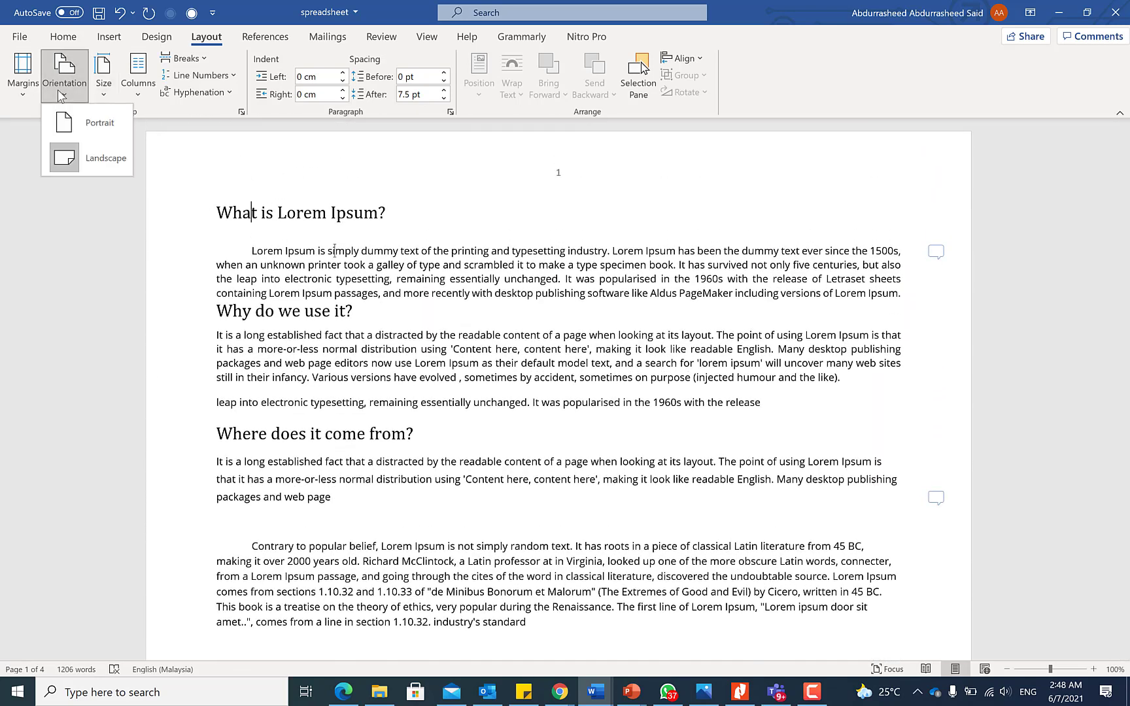
click(92, 123)
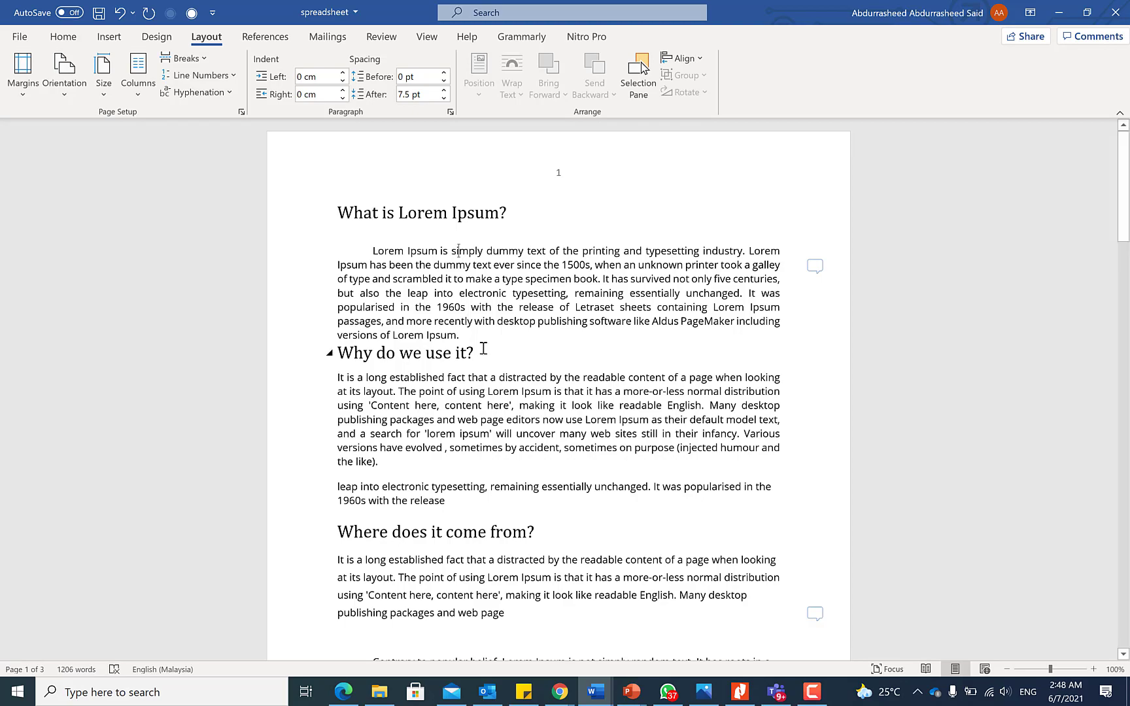
Colour the quoted 'Lorem ipsum dolor sit amet' paragraph on page 2 blue, then reselect it.
scroll(422, 423, down, 10)
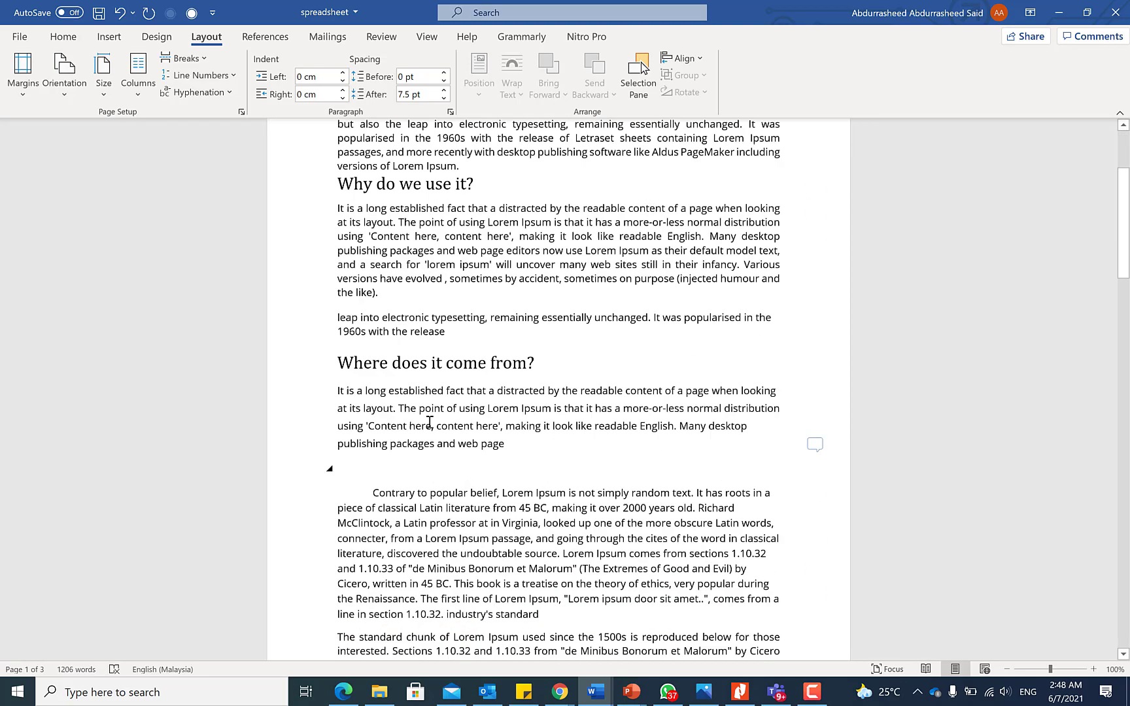
scroll(436, 420, down, 1)
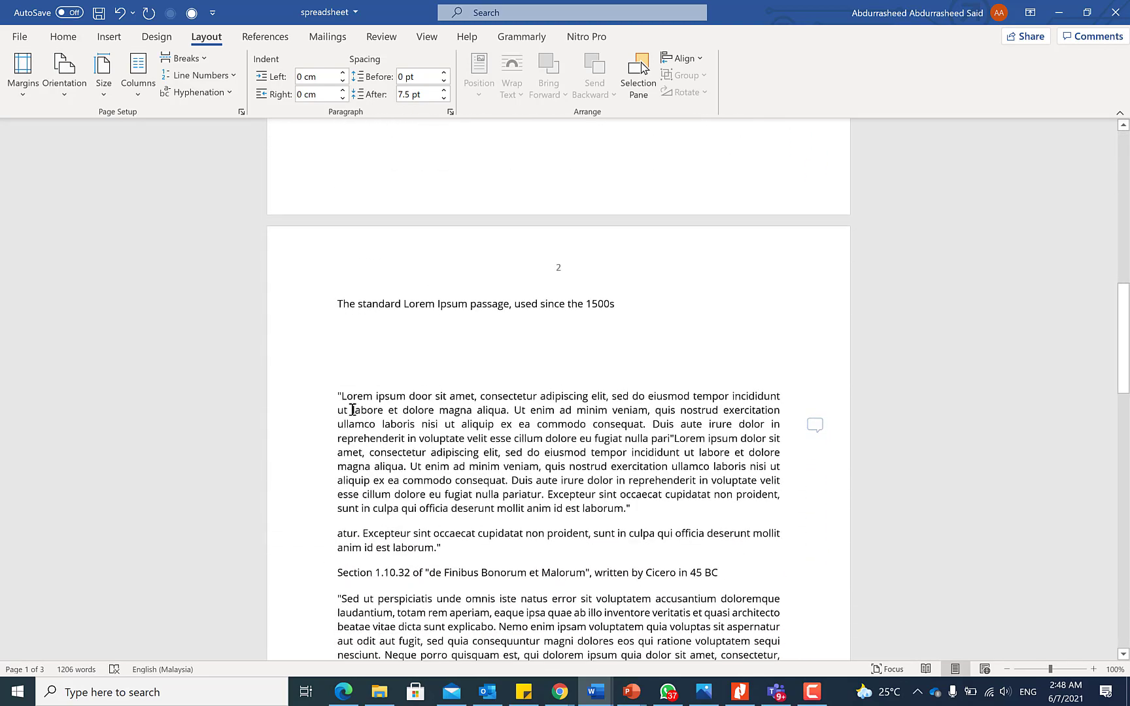
drag(333, 393, 652, 505)
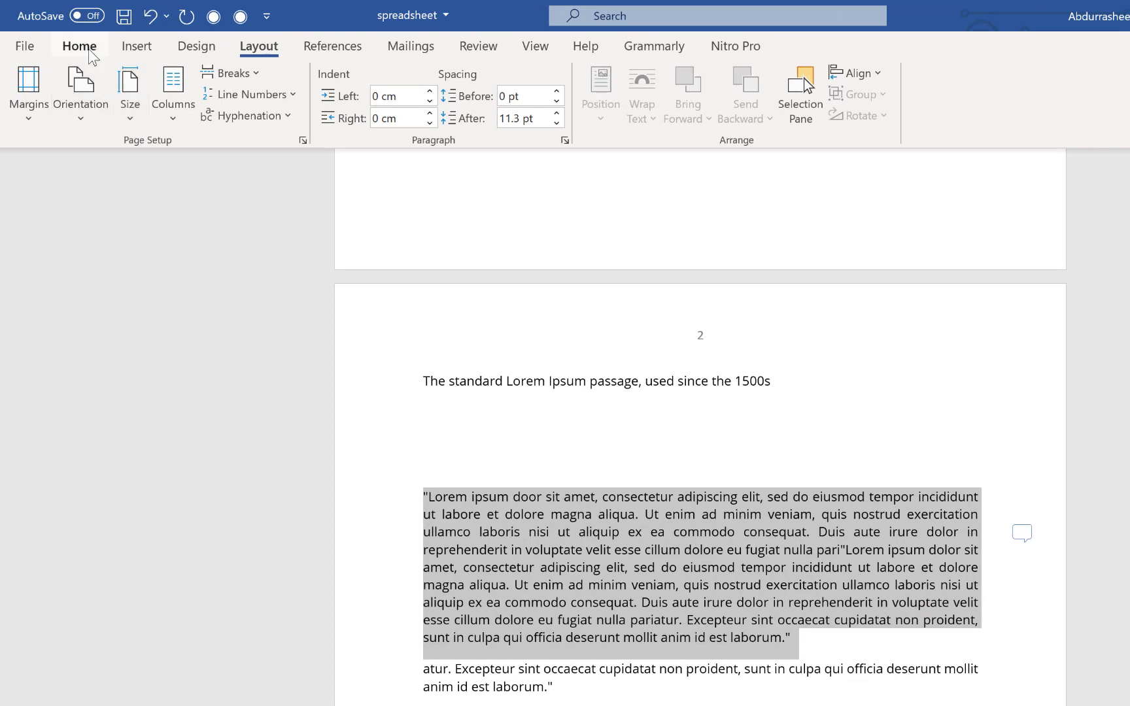
click(79, 48)
click(321, 111)
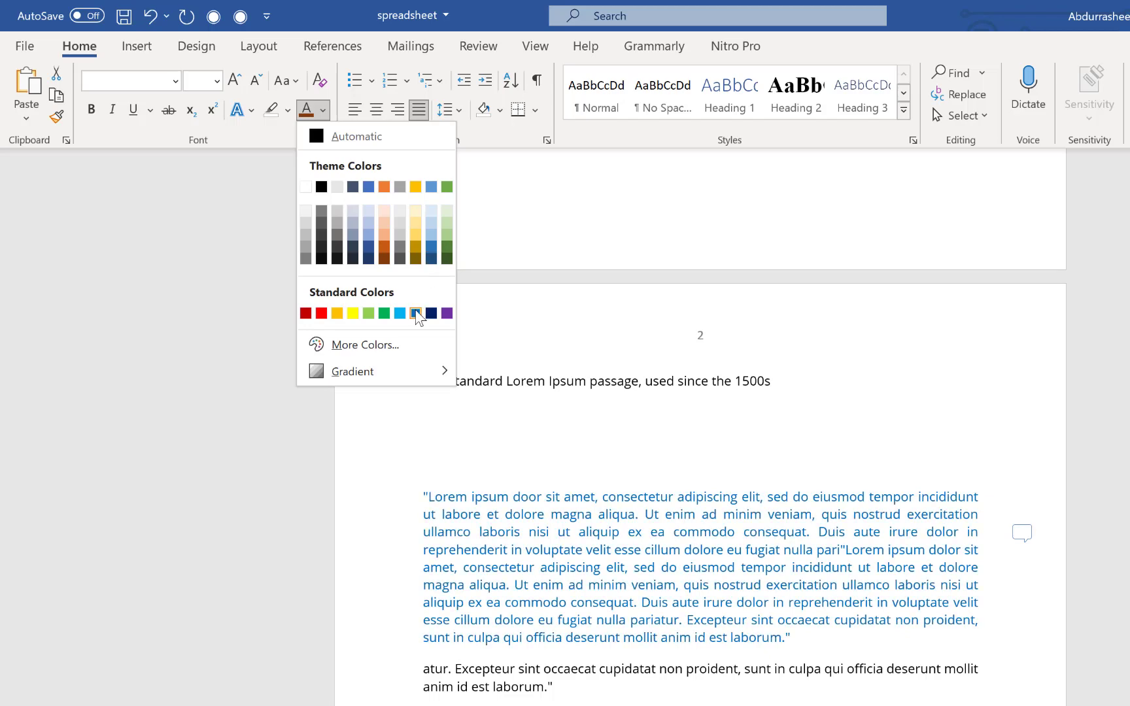
click(416, 313)
click(653, 585)
drag(406, 504, 822, 644)
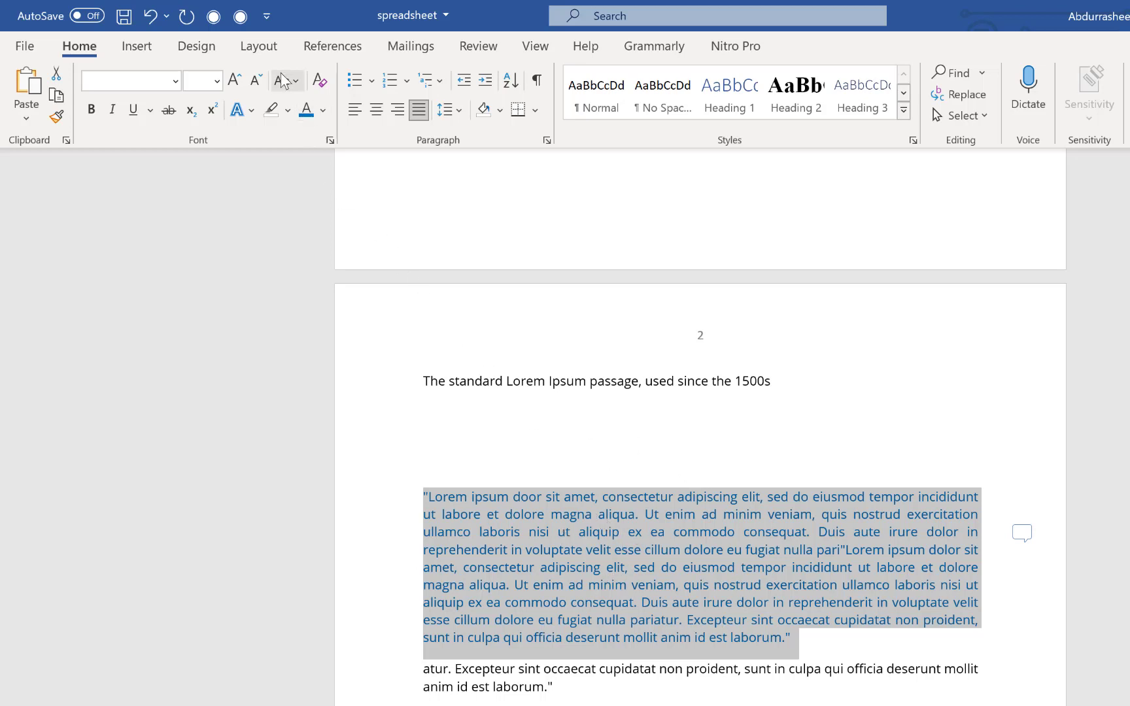
Insert a Next Page section break before the blue quoted passage.
click(266, 53)
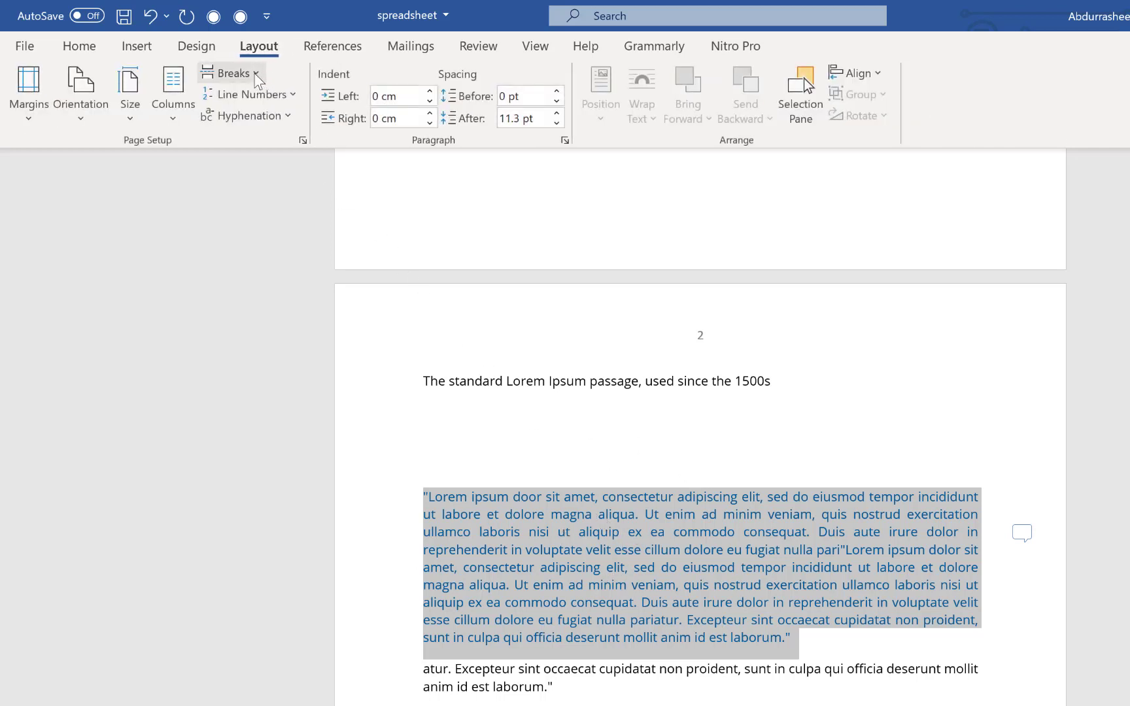
click(255, 76)
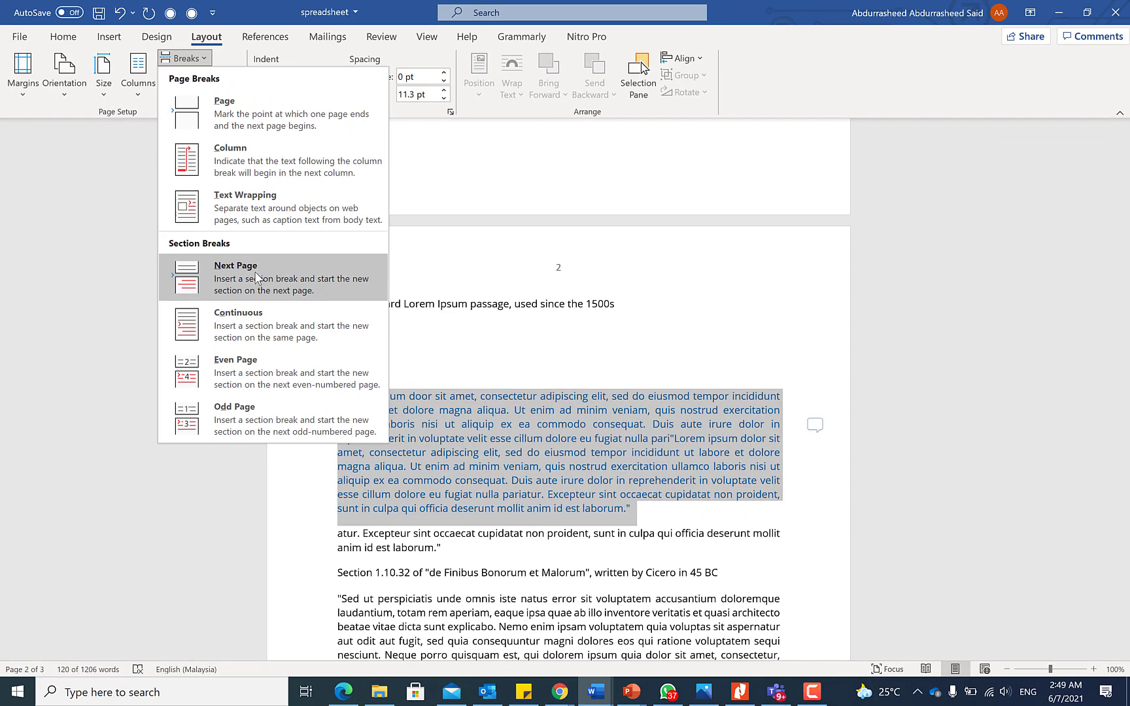
click(256, 277)
scroll(509, 407, down, 5)
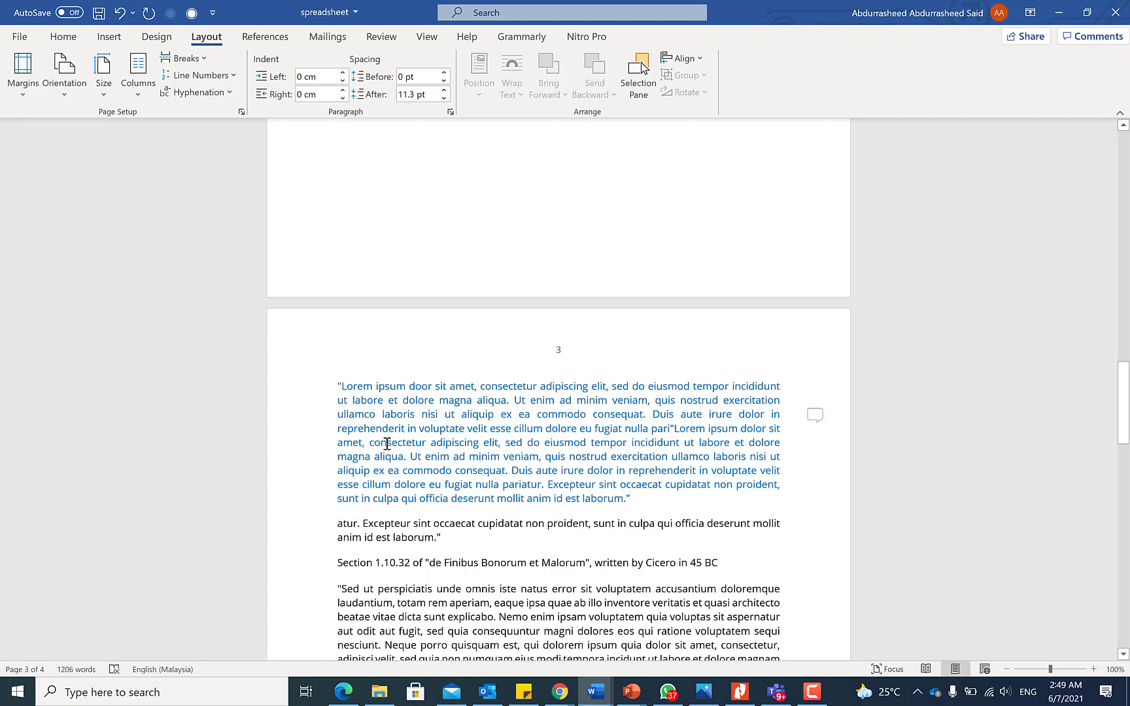
Insert another Next Page section break after the passage so it stands alone on page 3.
mouse_move(382, 471)
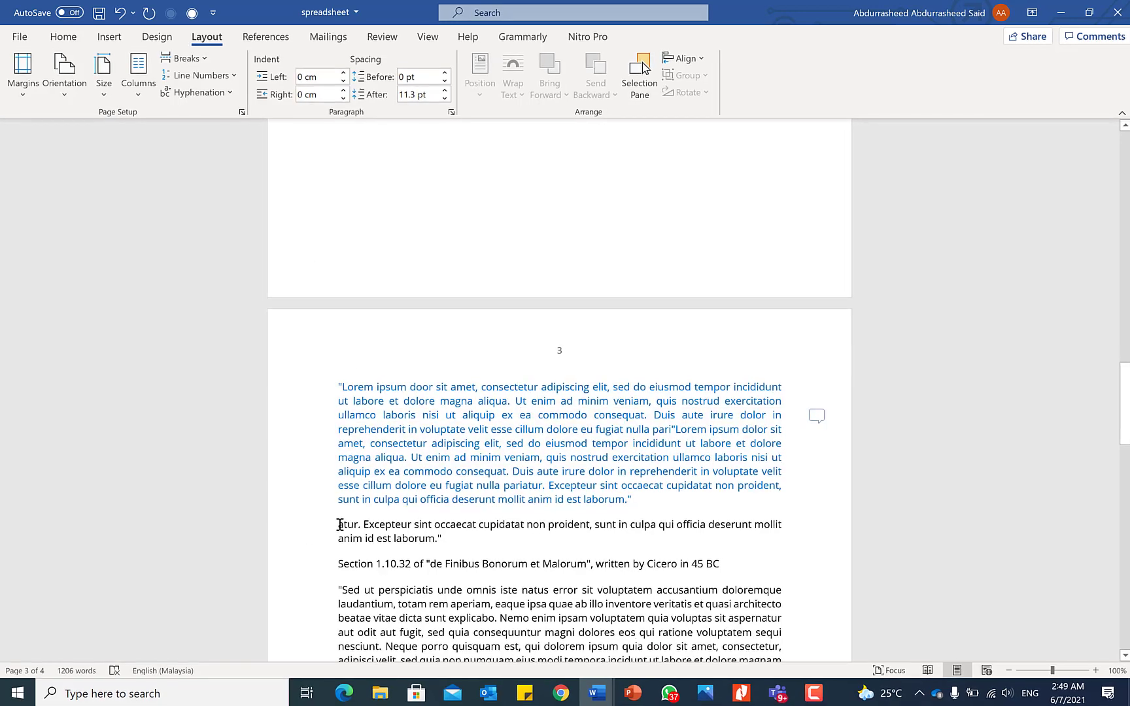
click(252, 74)
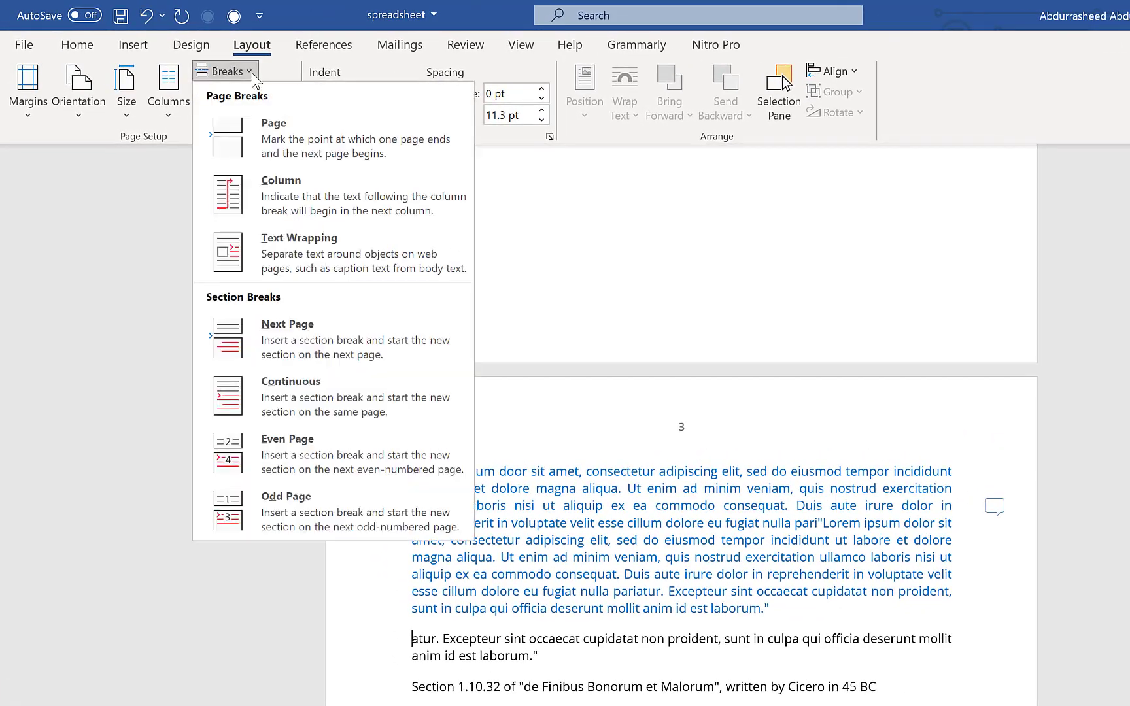
click(317, 330)
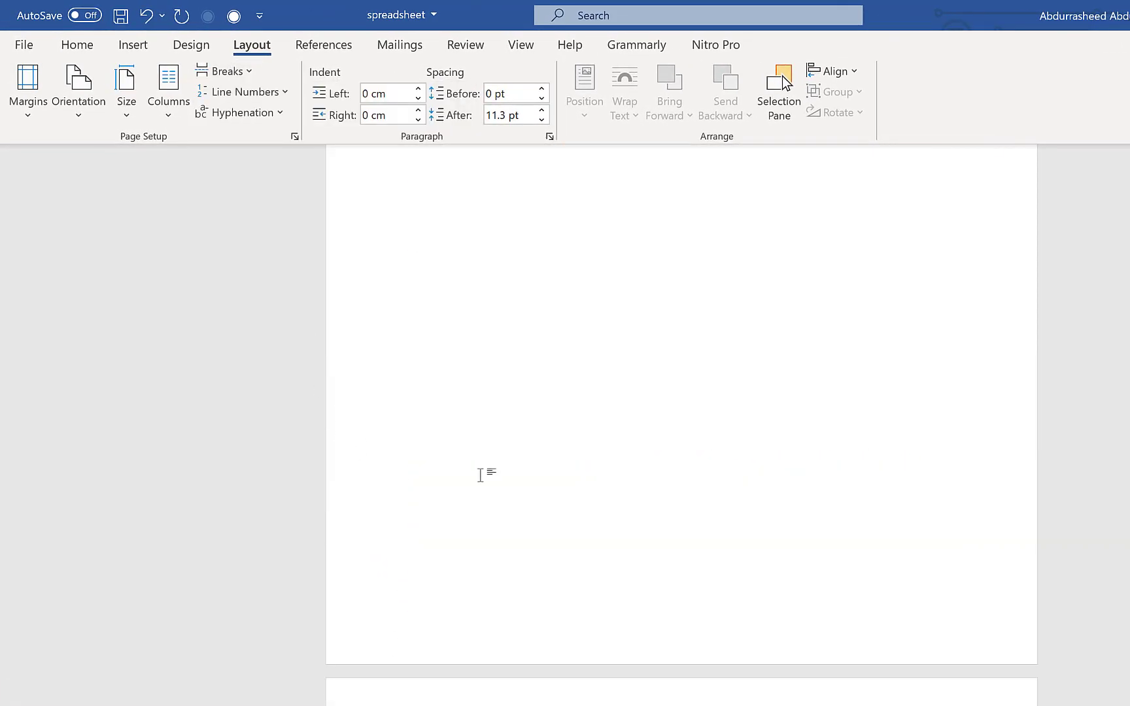
scroll(624, 511, down, 5)
scroll(431, 514, up, 3)
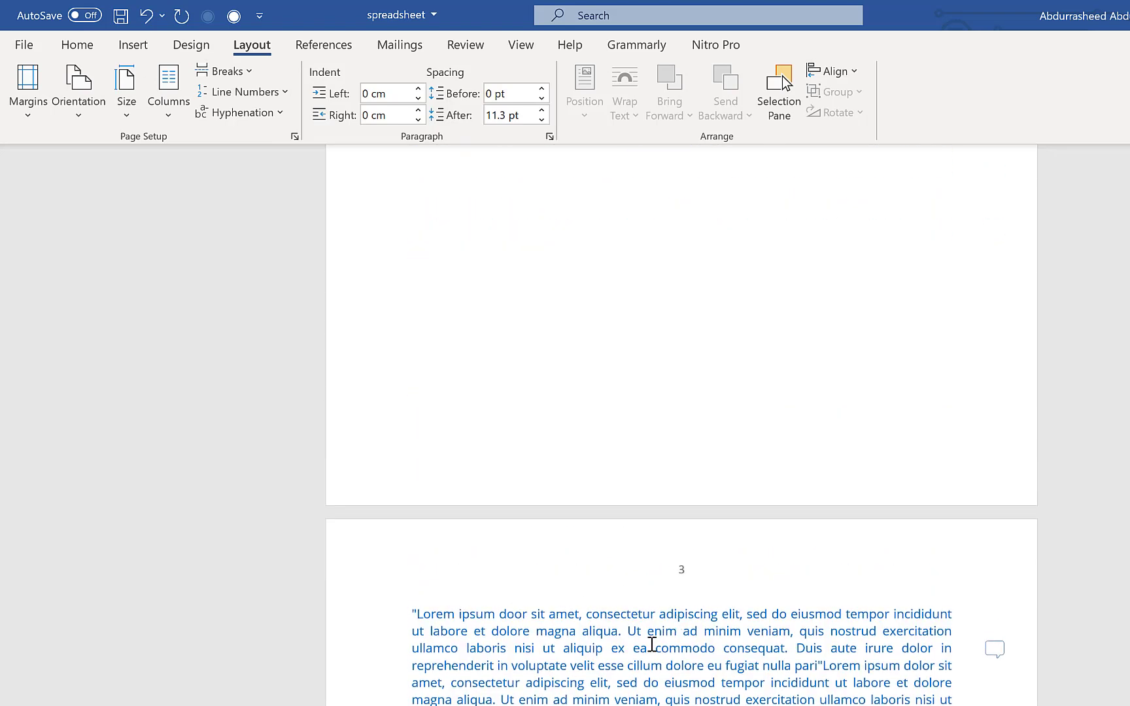
scroll(580, 620, down, 3)
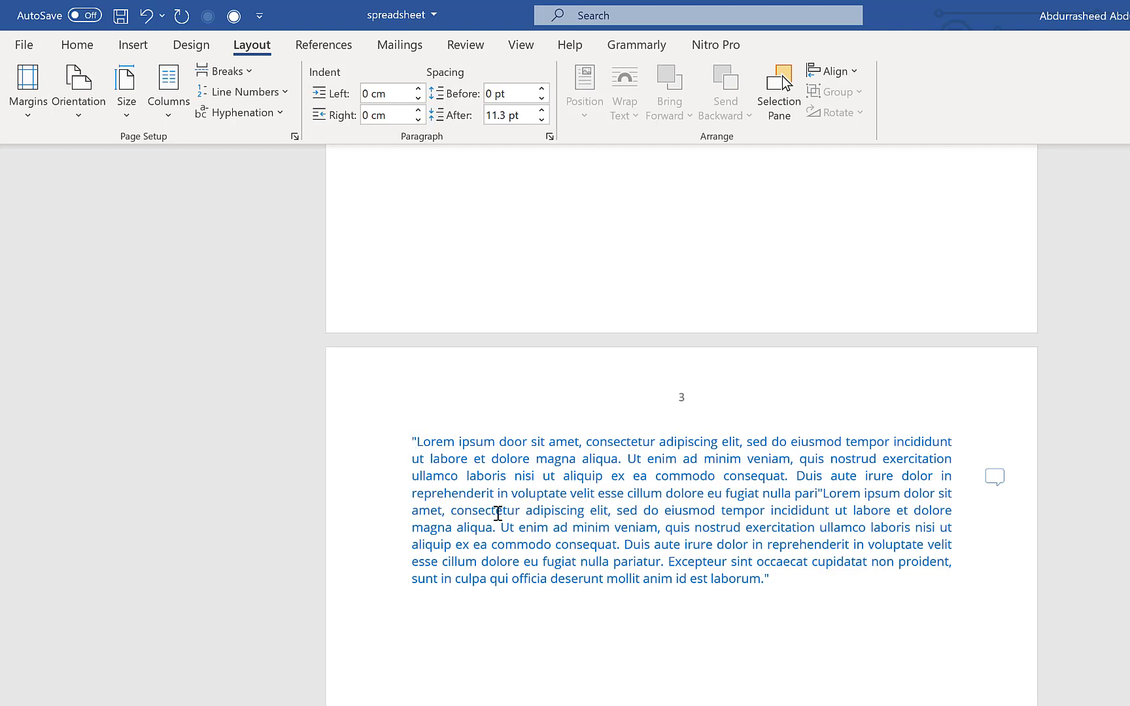
Turn page 3 to landscape orientation.
click(77, 113)
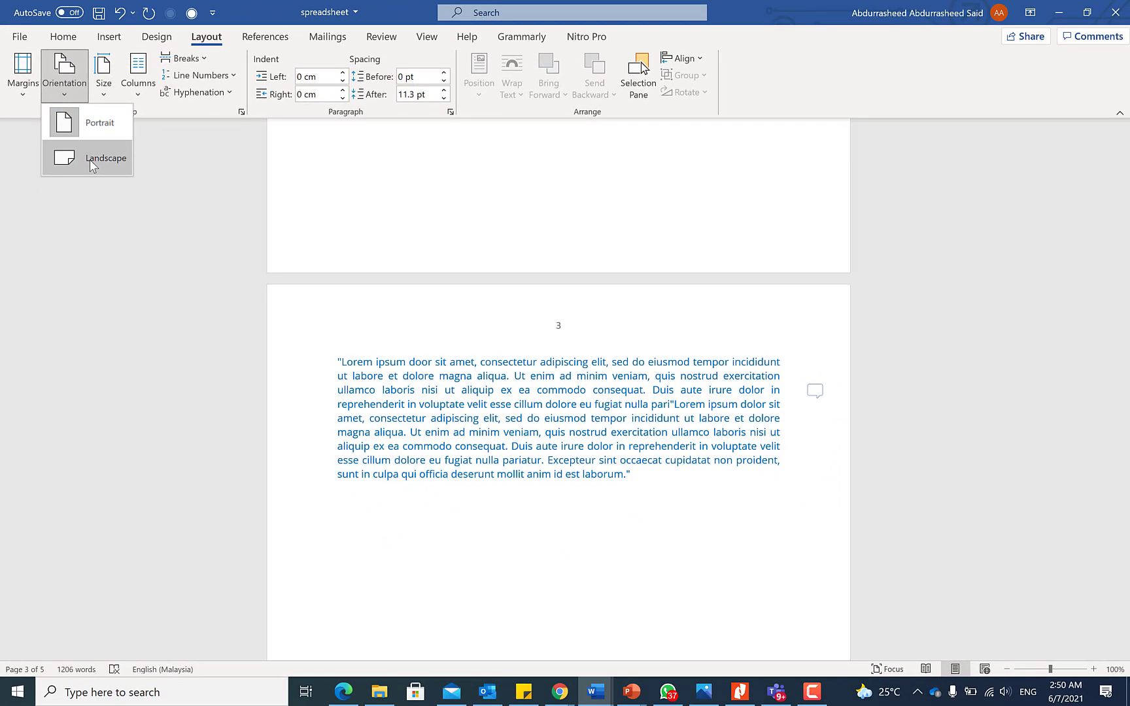
click(90, 160)
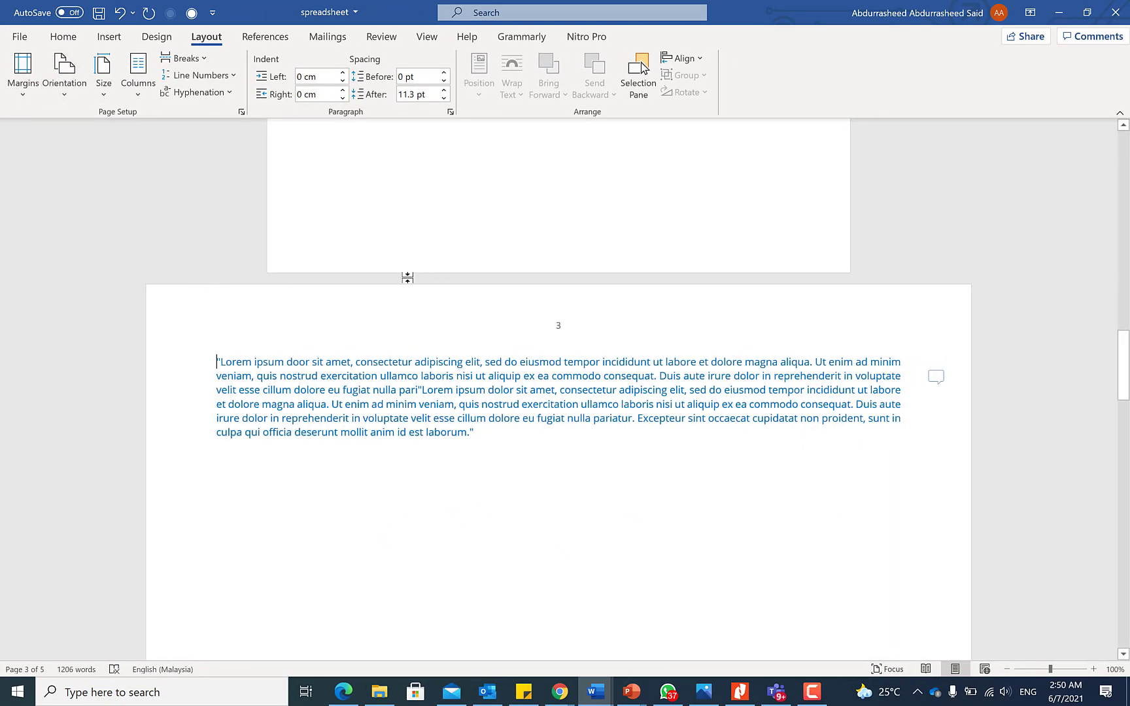
scroll(418, 363, down, 2)
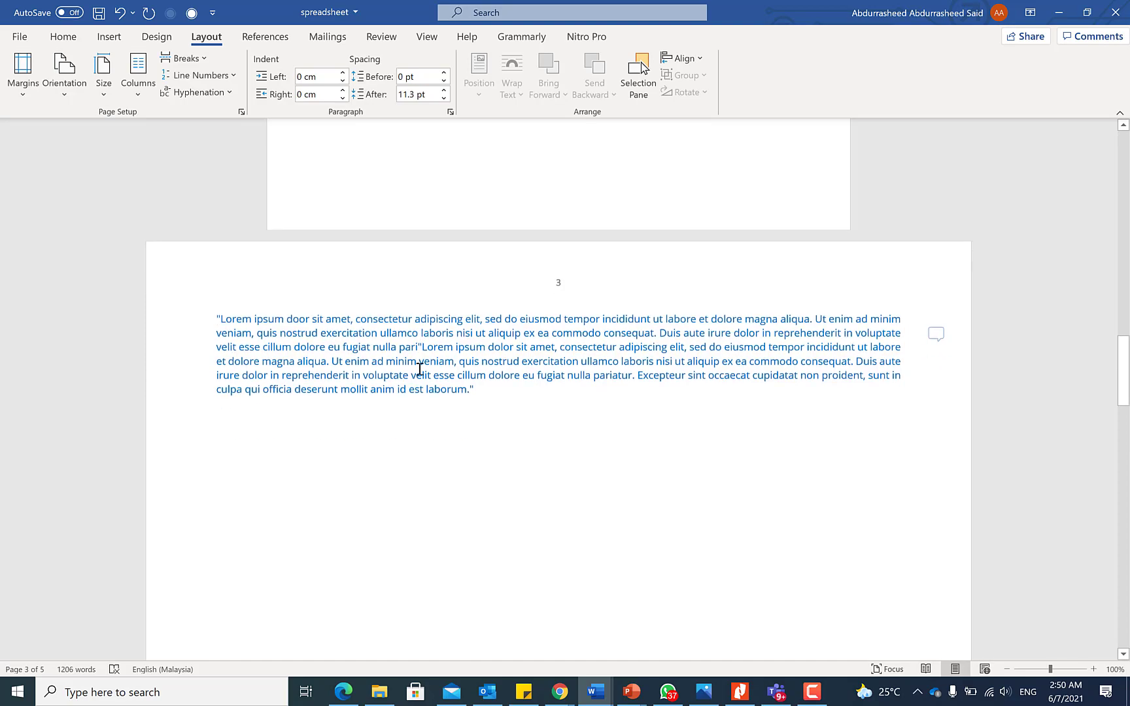
scroll(441, 330, up, 3)
scroll(480, 259, up, 5)
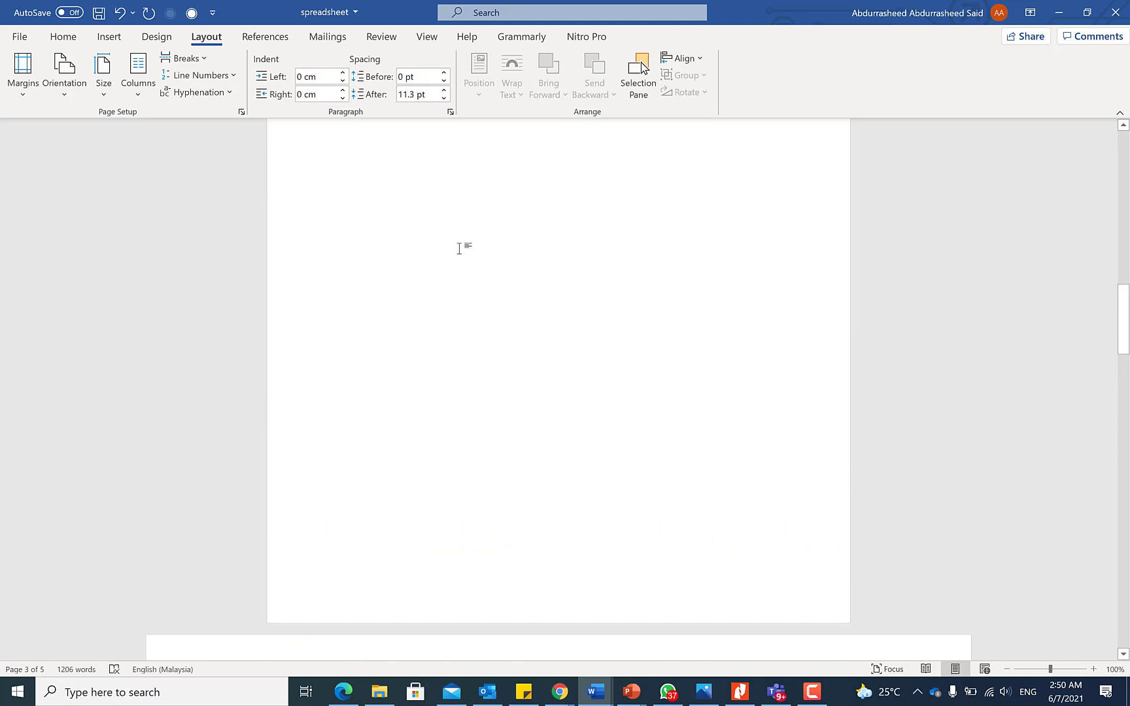
scroll(455, 312, down, 1)
Undo the landscape change with Ctrl+Z and review pages 2–4 in portrait.
key(ctrl+z)
scroll(456, 314, up, 15)
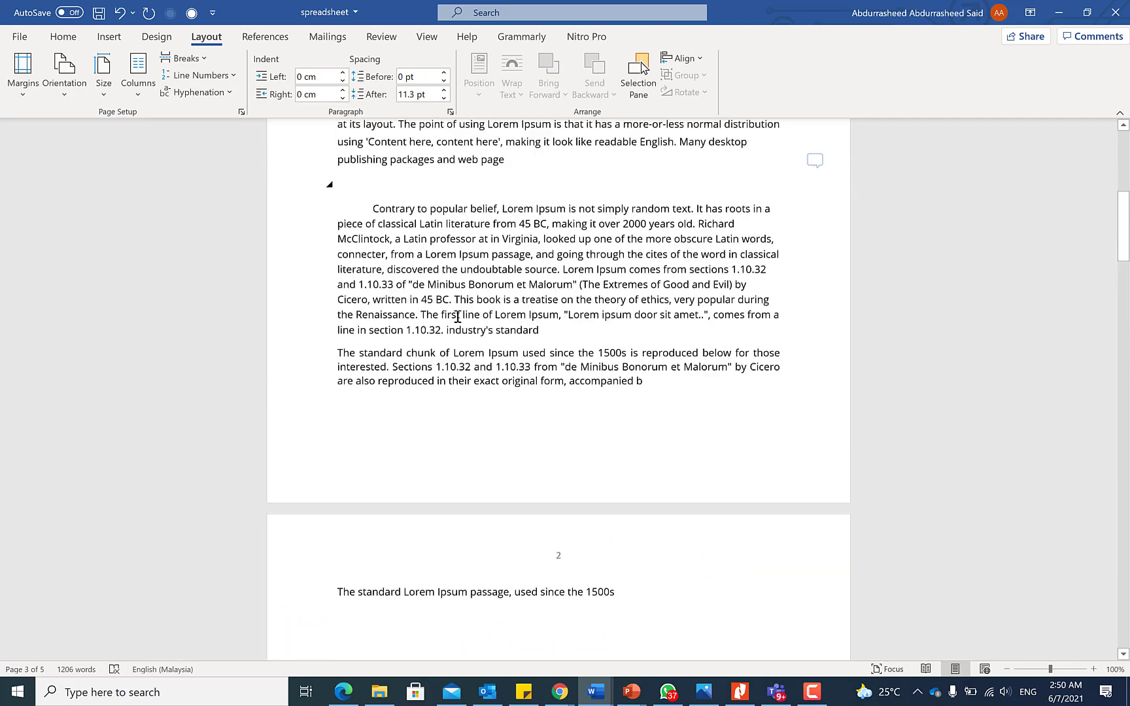
scroll(451, 333, down, 15)
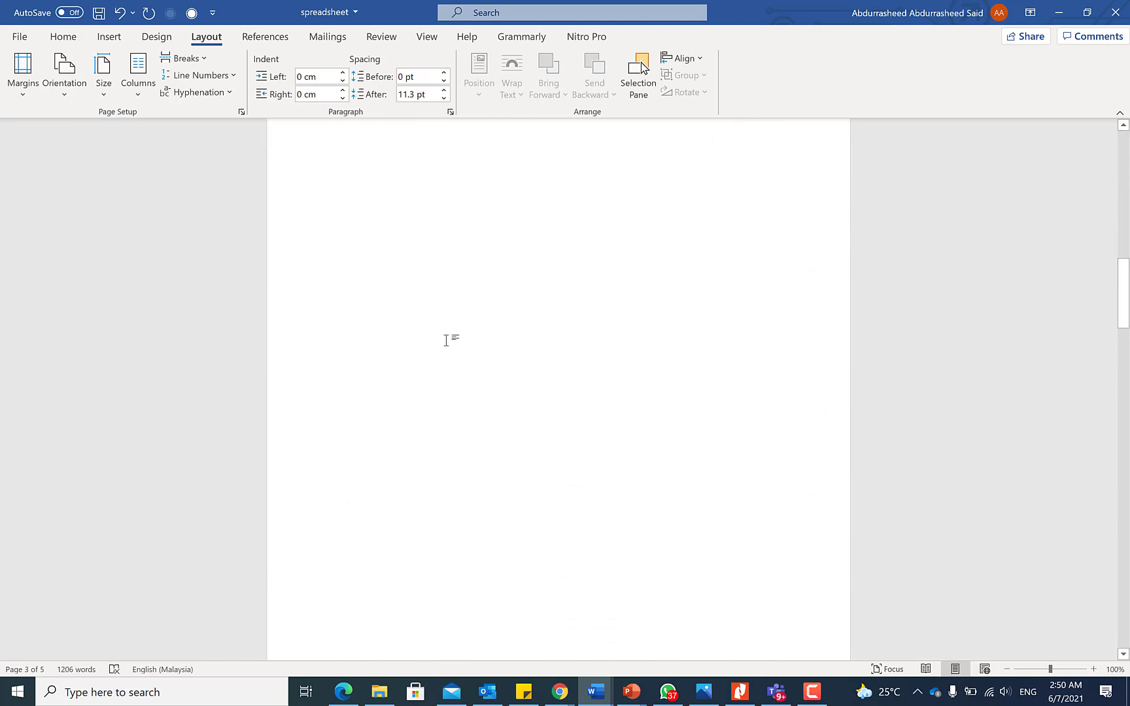
scroll(439, 370, down, 15)
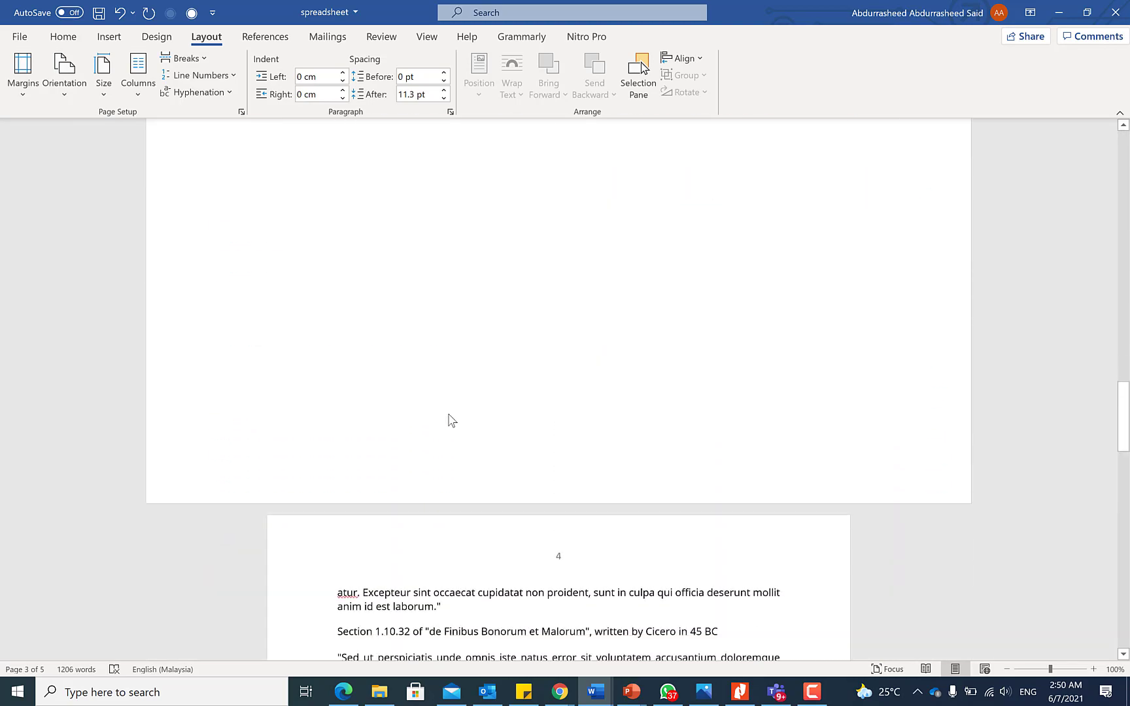
scroll(492, 497, down, 3)
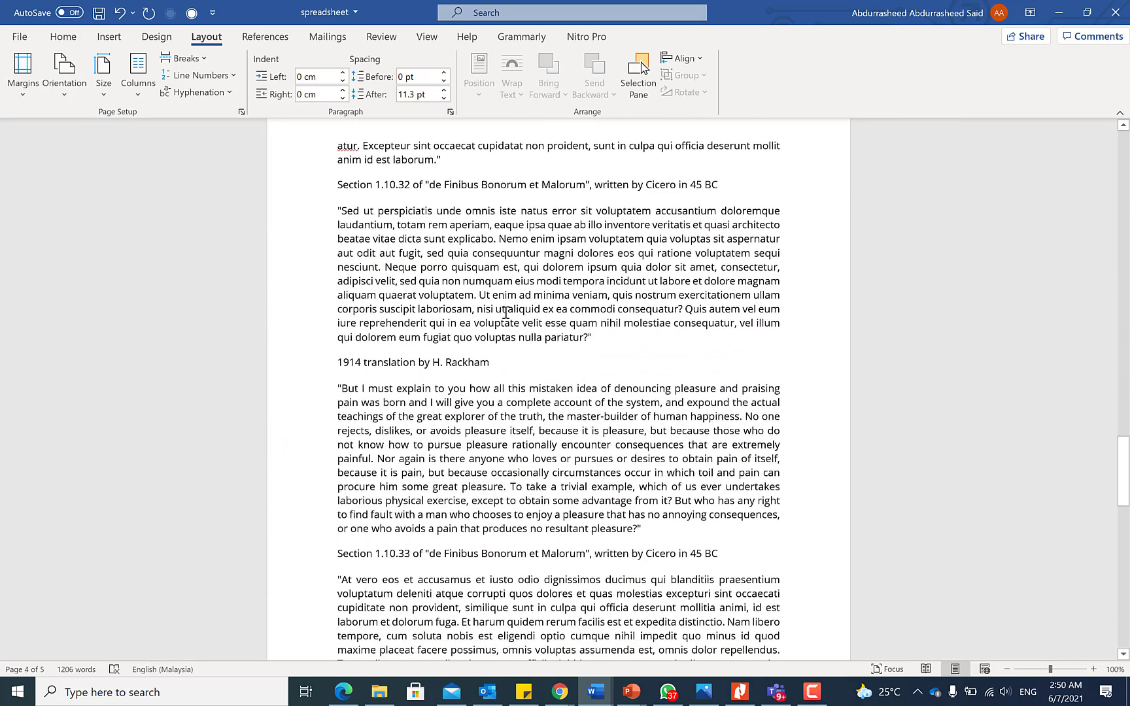
scroll(505, 312, up, 3)
scroll(482, 332, down, 8)
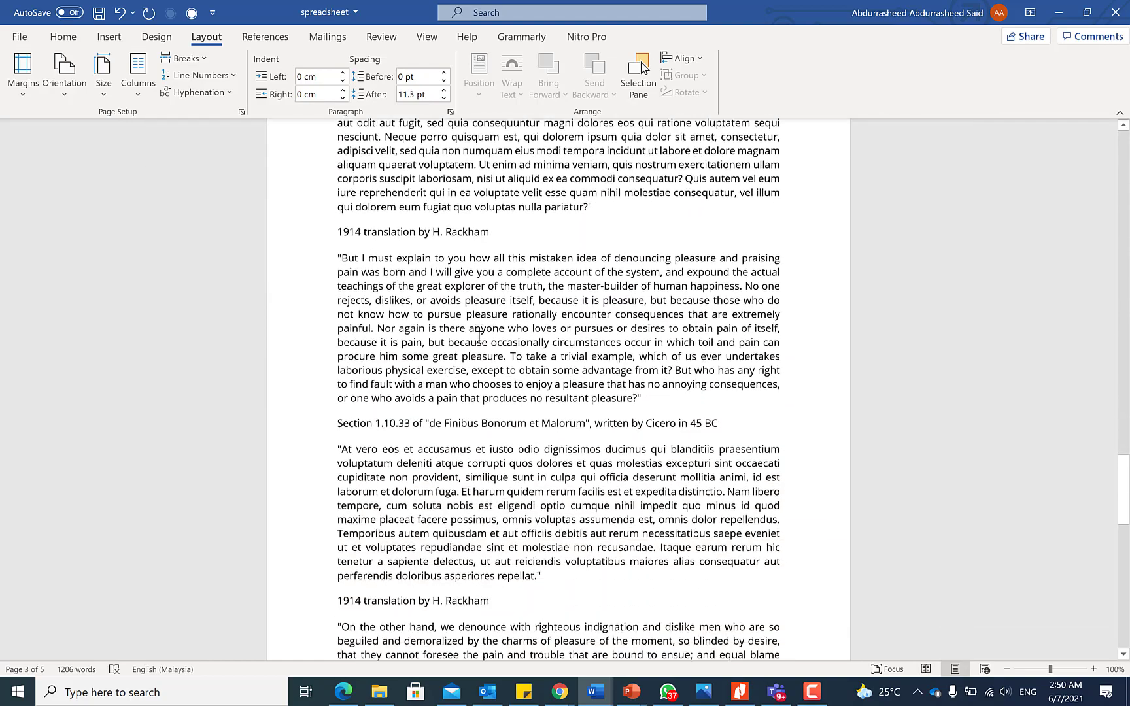
scroll(478, 337, up, 15)
scroll(478, 336, up, 6)
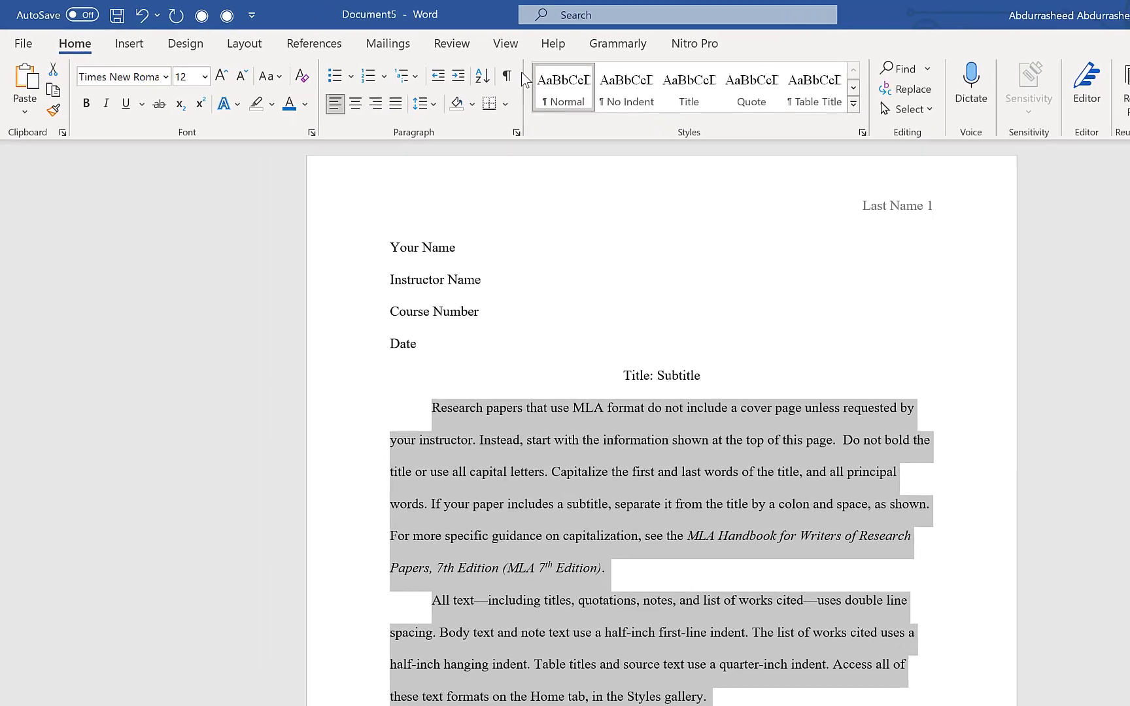
Open the paper in Immersive Reader with Text Spacing turned off.
click(426, 36)
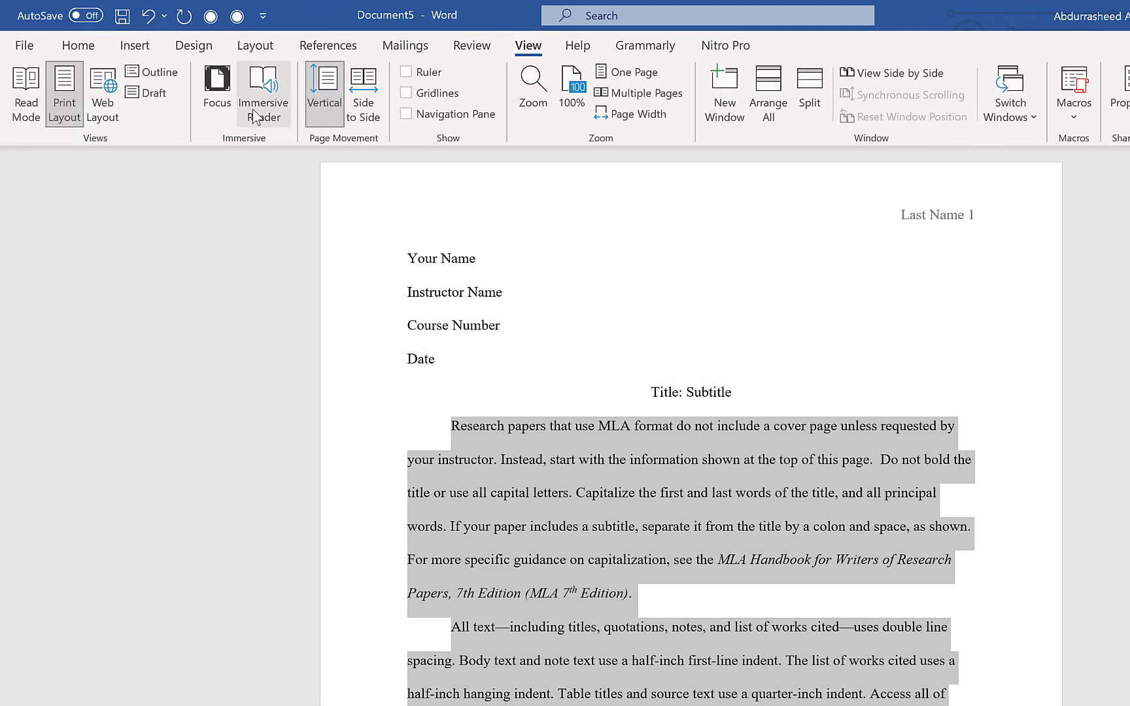
click(274, 115)
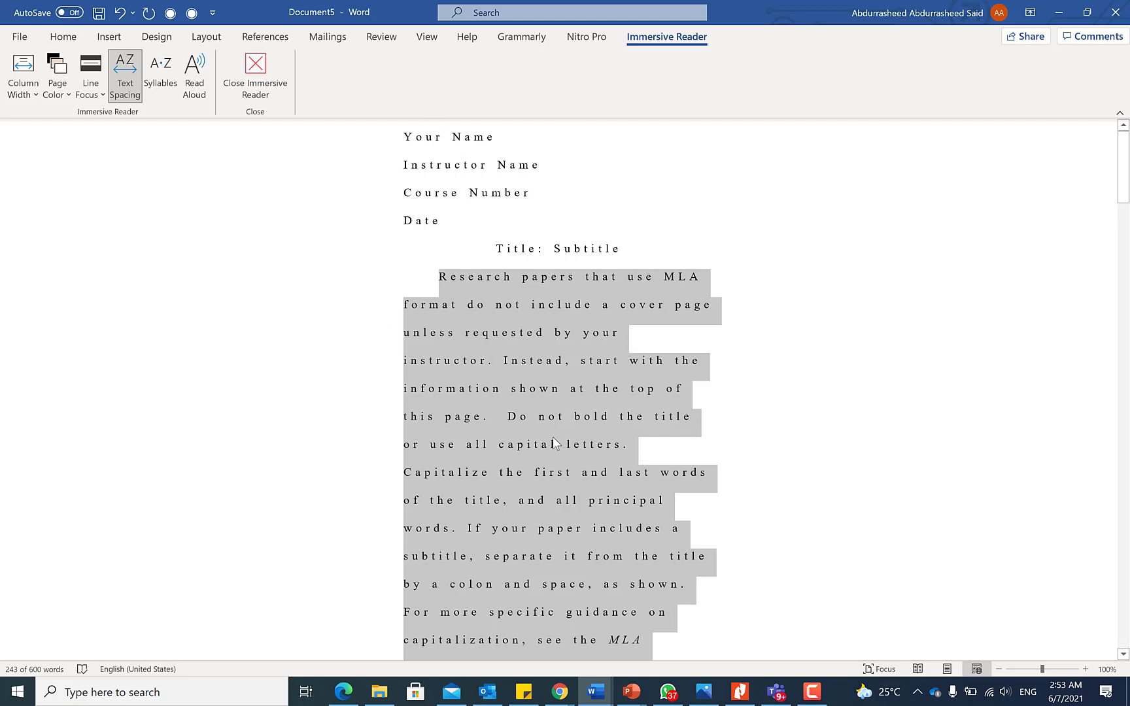
scroll(552, 437, down, 5)
scroll(472, 361, up, 4)
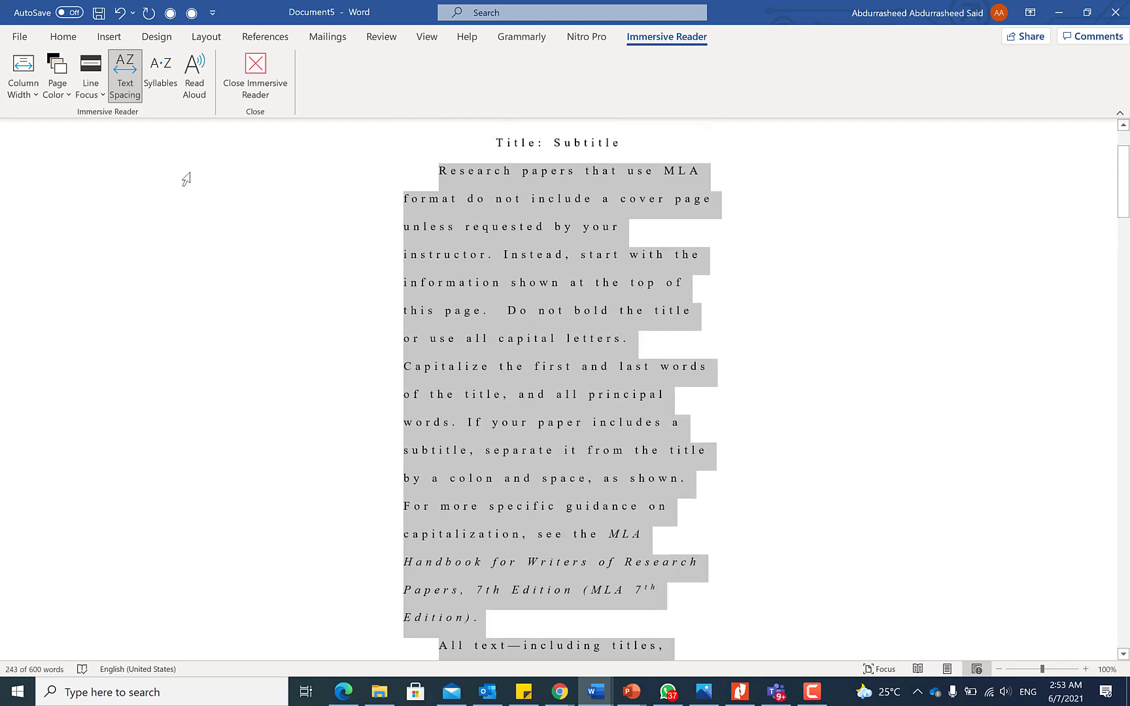
scroll(430, 231, up, 2)
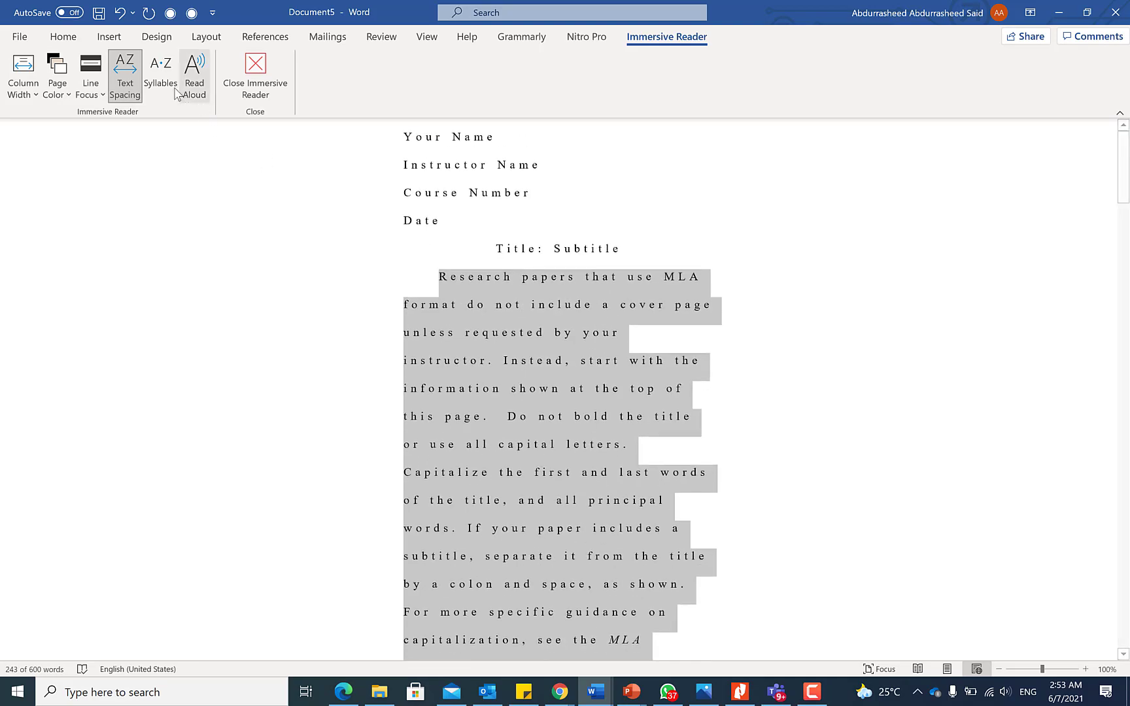
click(125, 75)
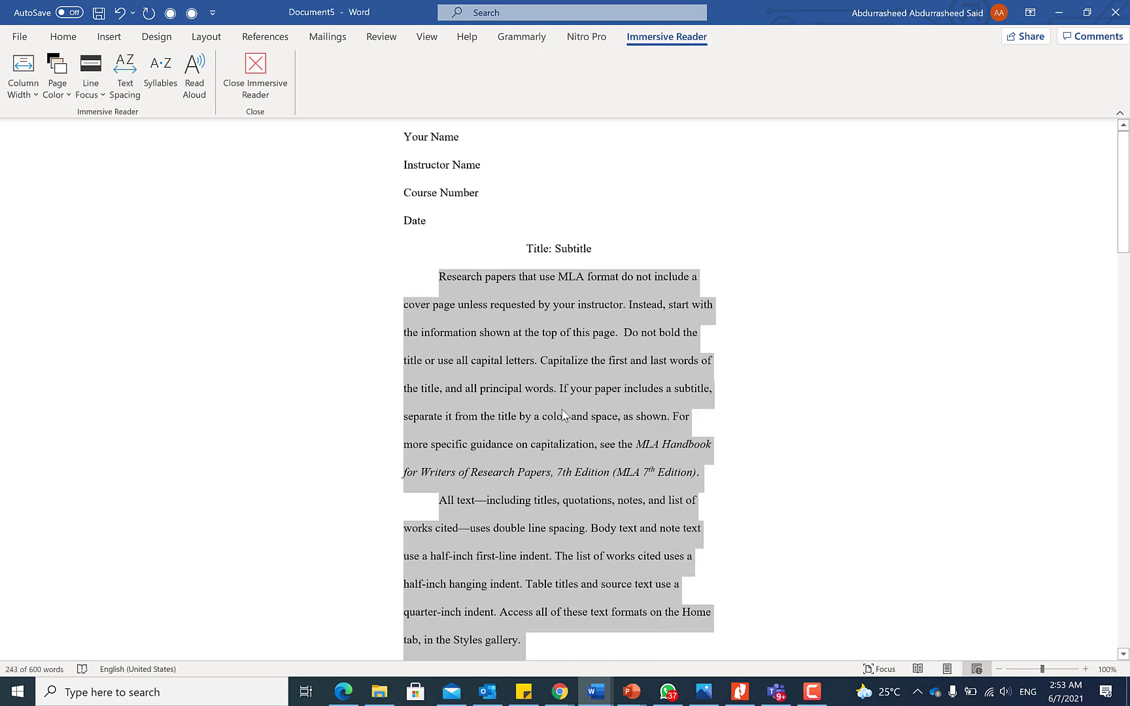
scroll(592, 469, down, 7)
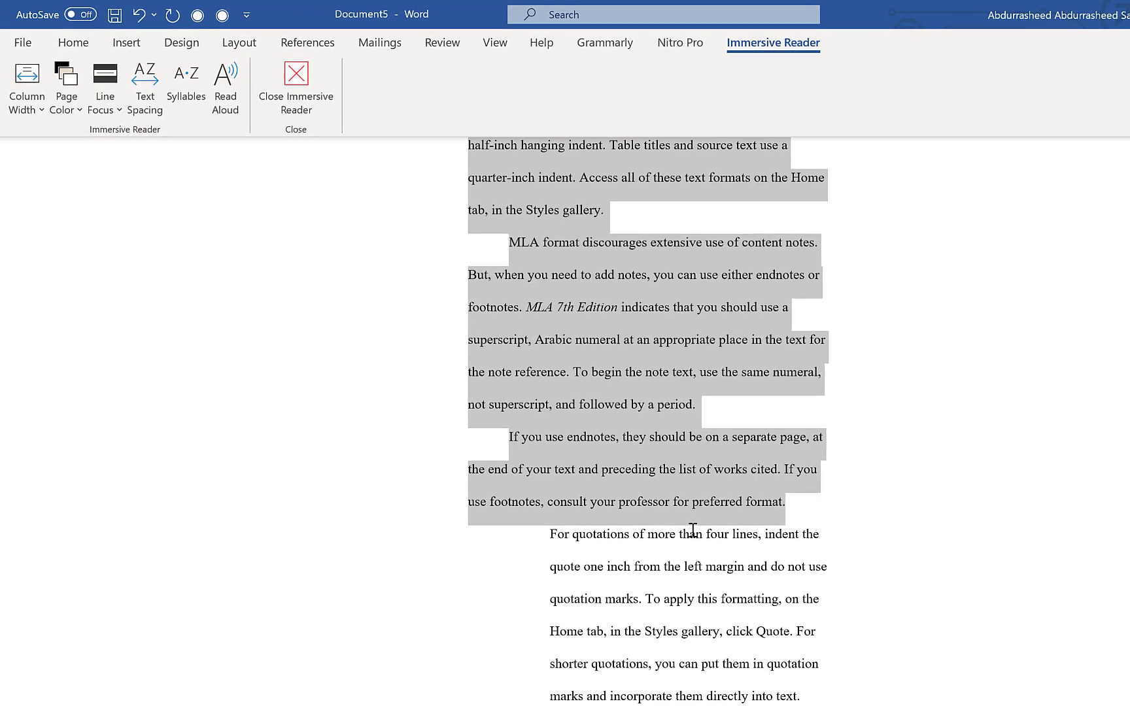
scroll(653, 549, up, 5)
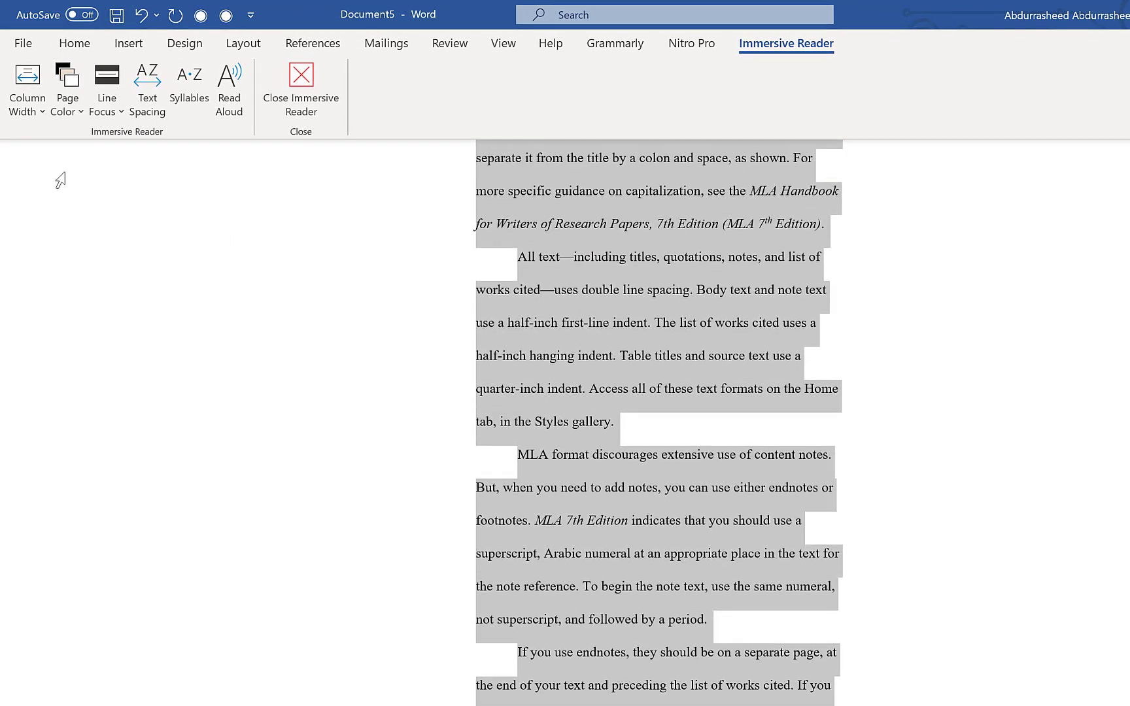
Try Wide and Moderate column widths, then settle on Very Narrow.
click(41, 110)
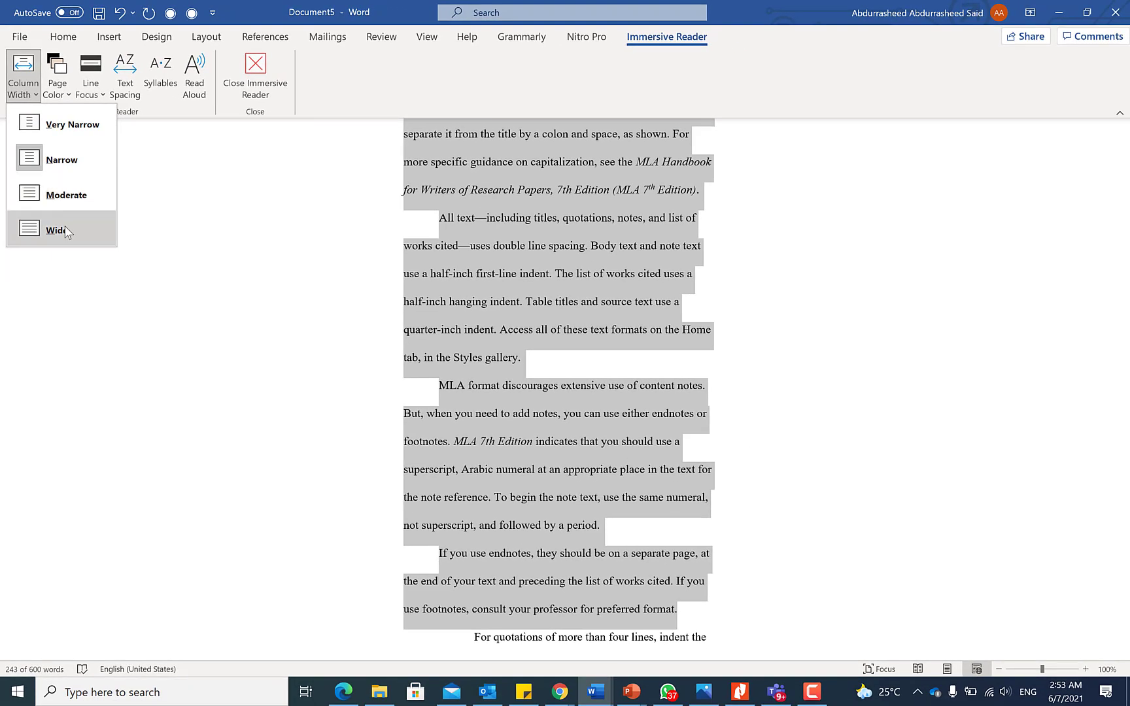
click(55, 230)
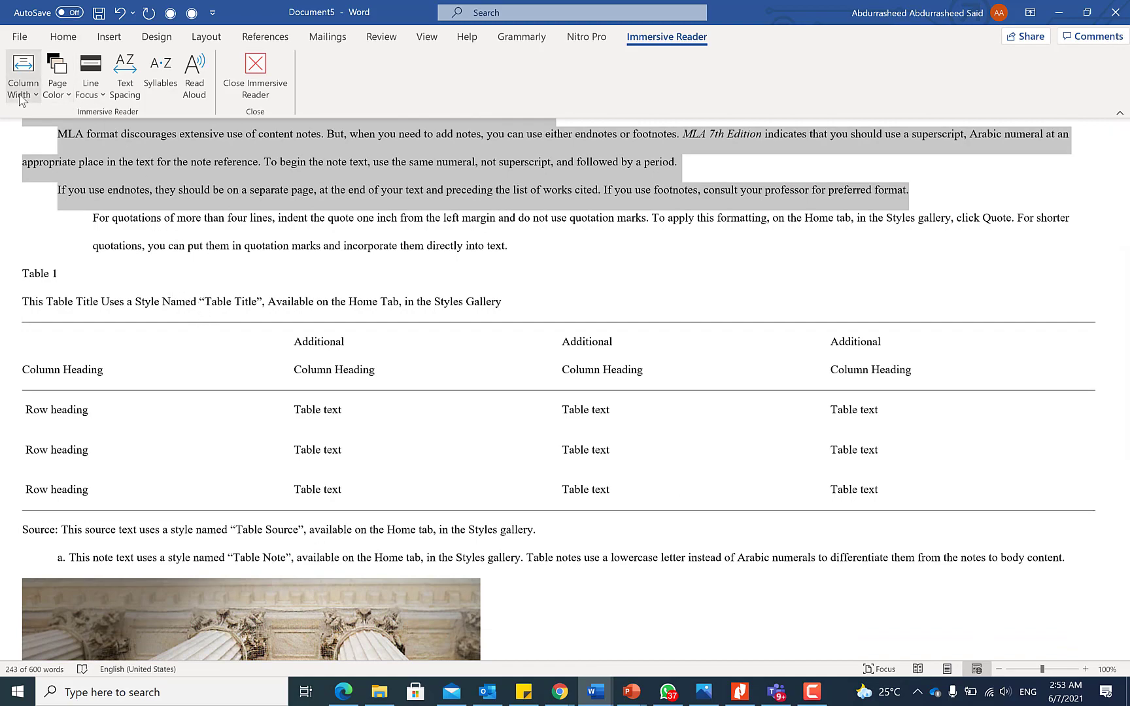
click(18, 98)
click(65, 192)
scroll(338, 254, down, 1)
scroll(358, 263, up, 4)
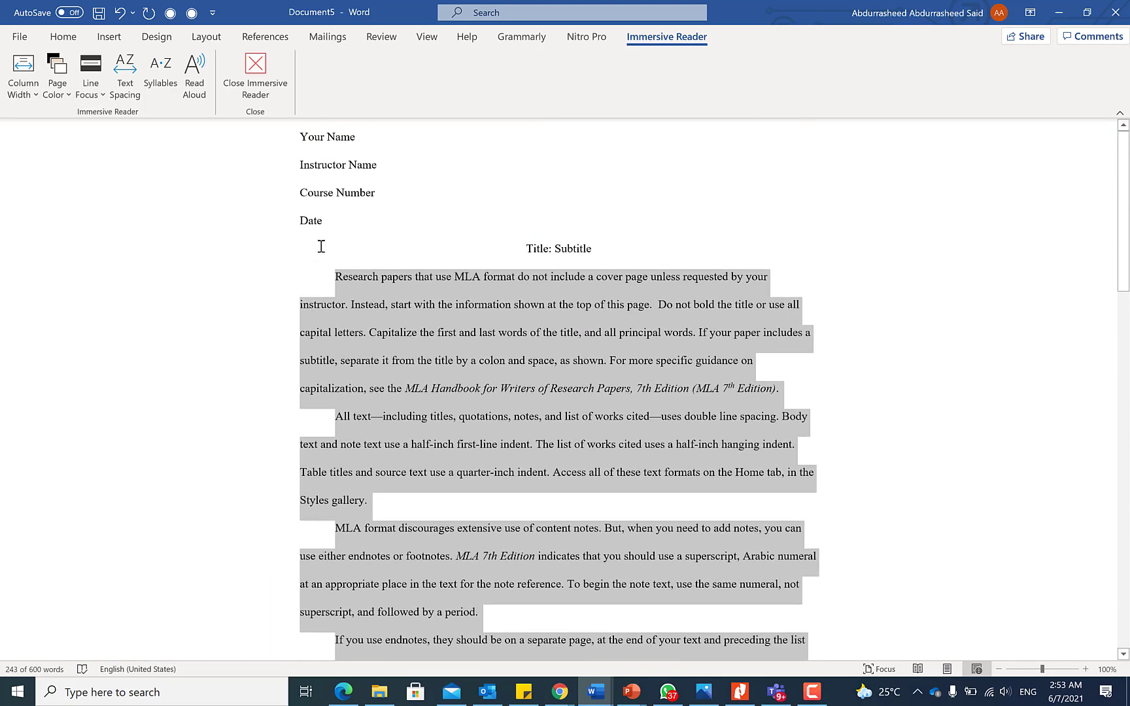
click(26, 97)
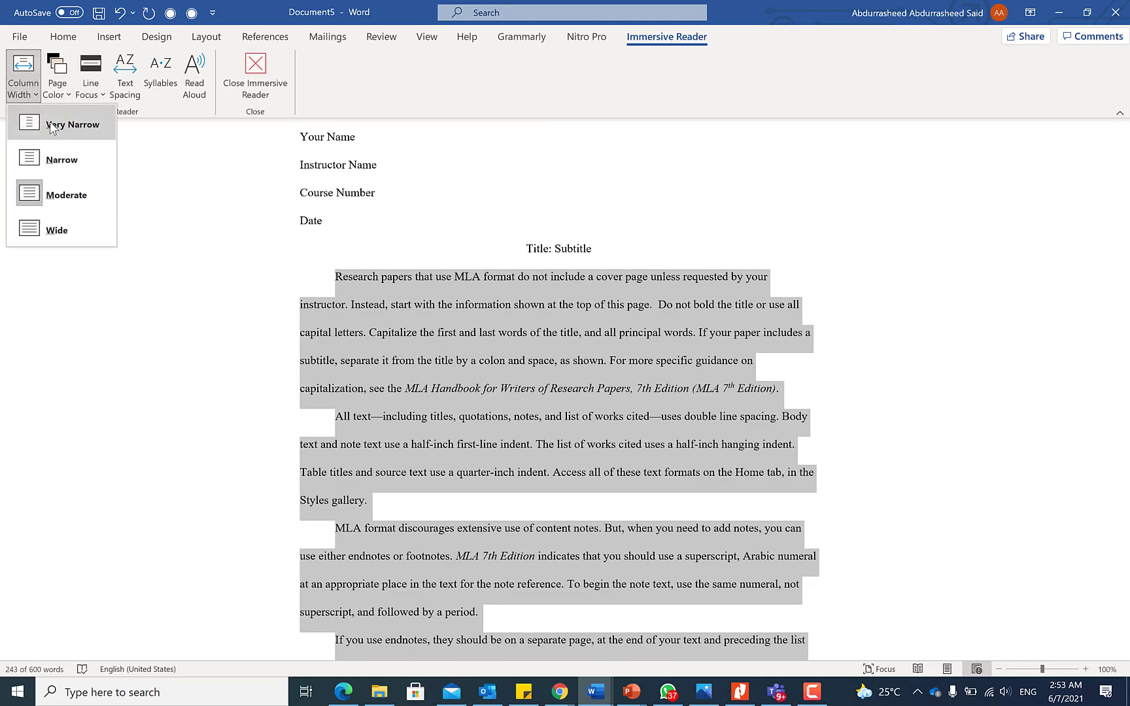
click(53, 125)
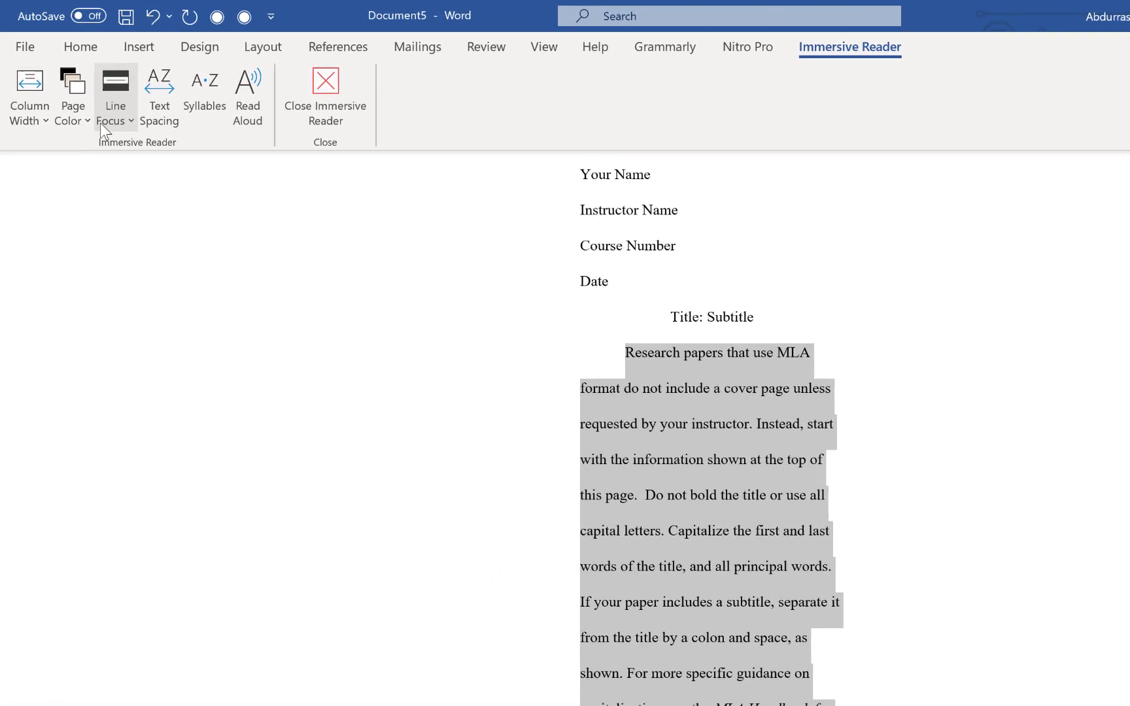
click(87, 113)
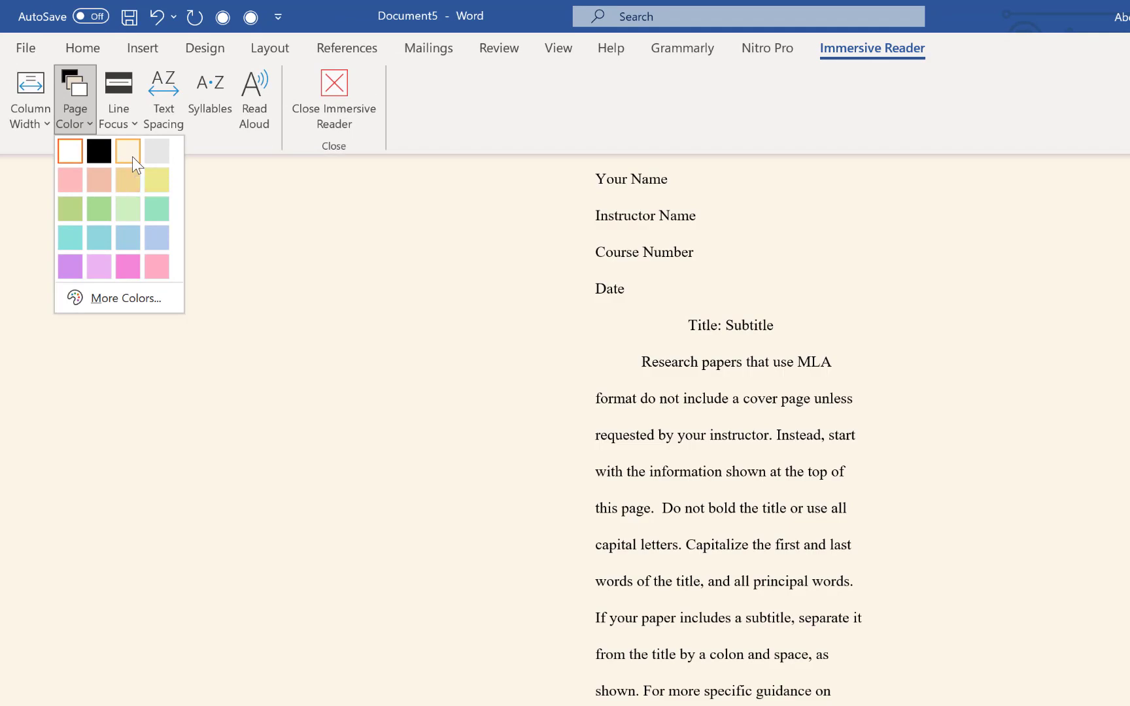
Give the page a Sepia background and set line focus to Three Lines.
click(132, 157)
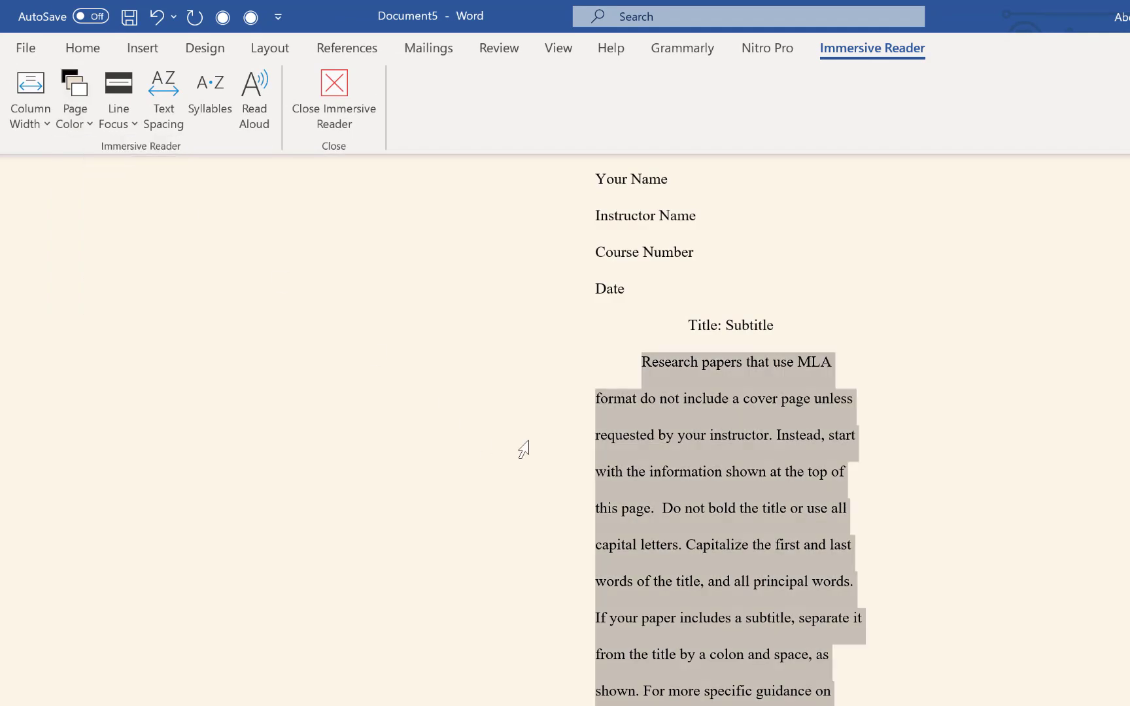
click(129, 122)
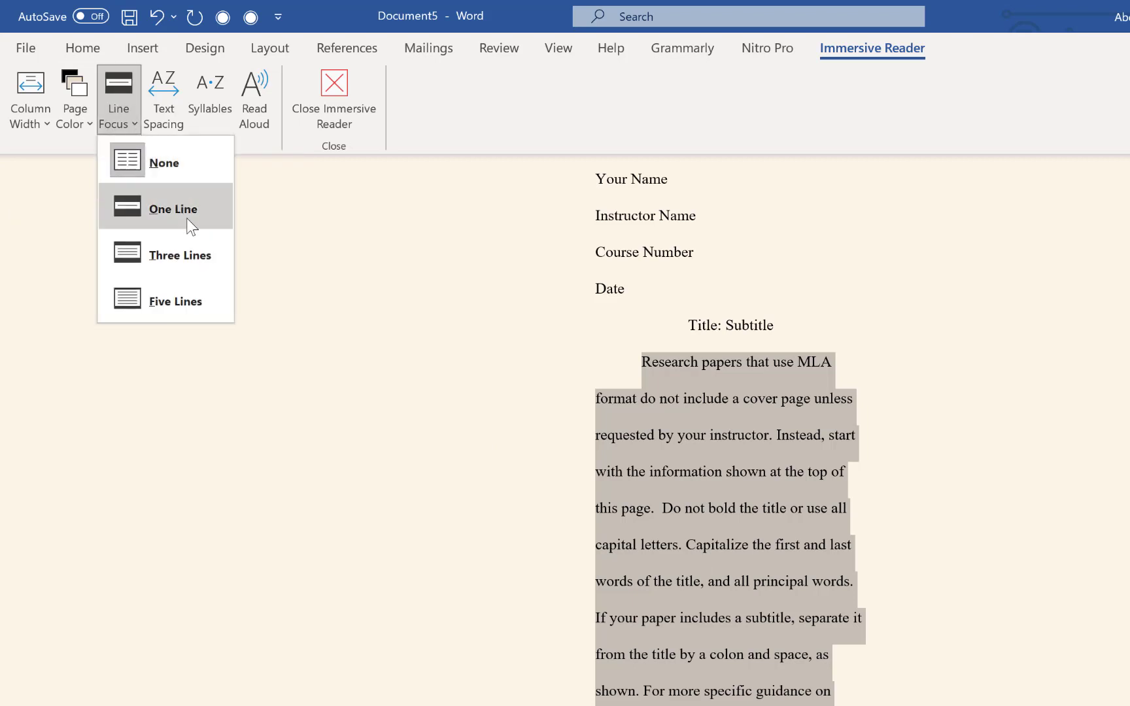
click(189, 259)
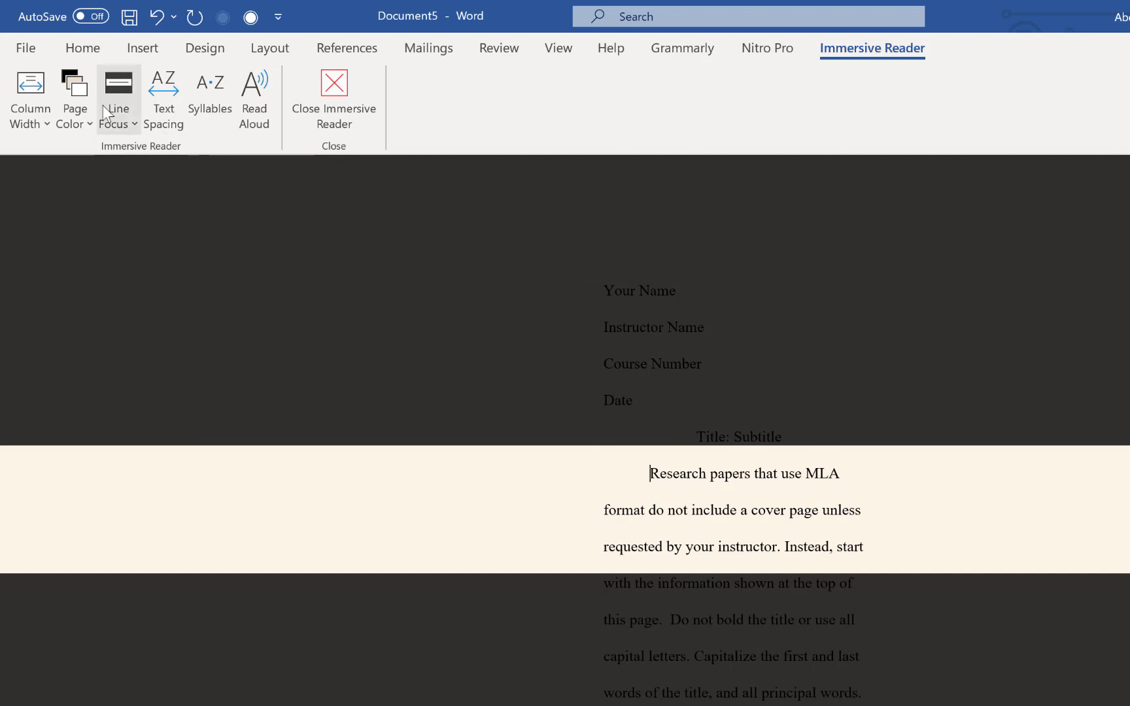
Set line focus back to None and toggle wide text spacing on and off.
click(134, 127)
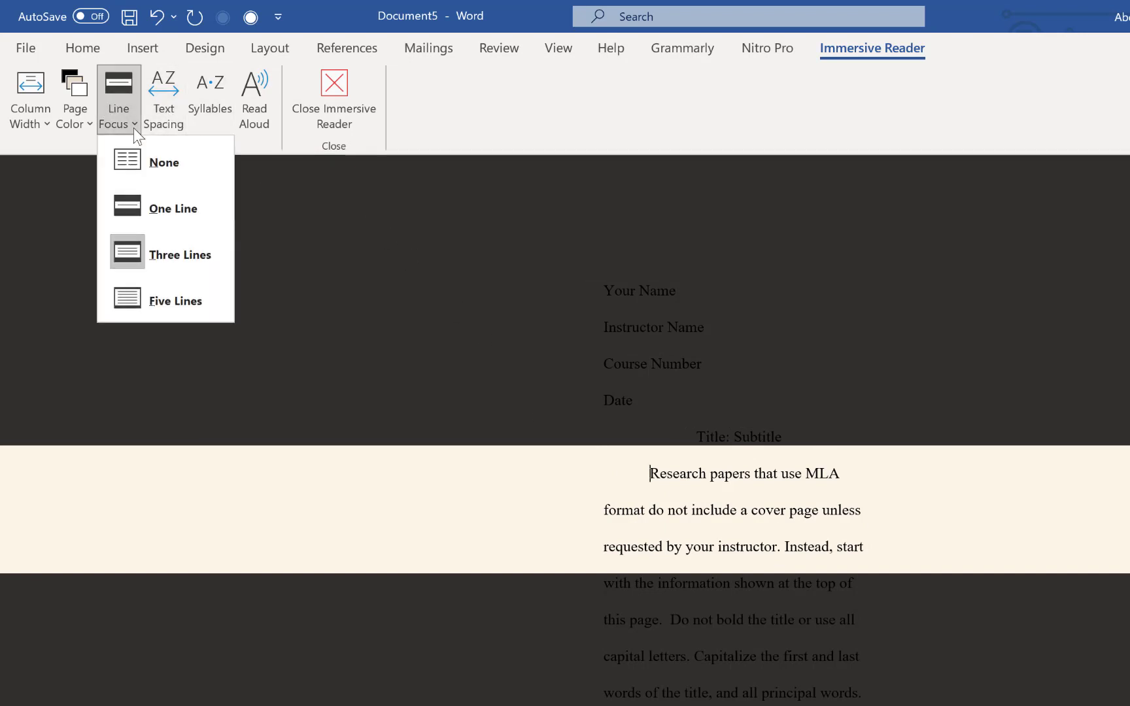
click(160, 171)
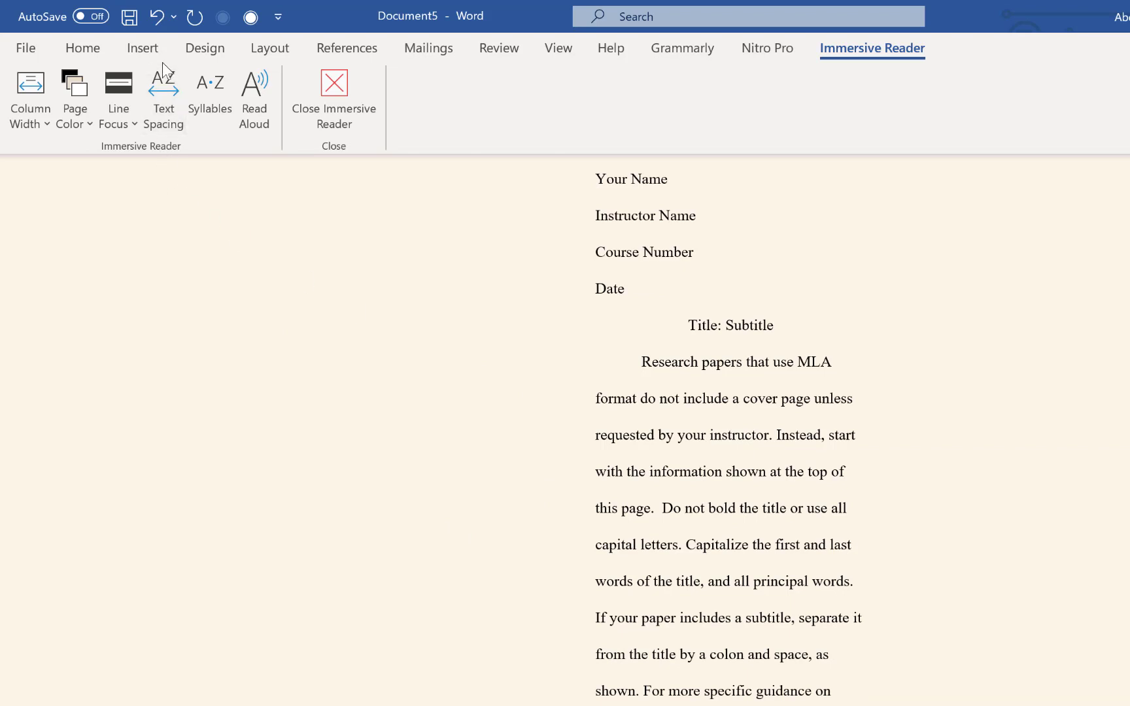
click(168, 86)
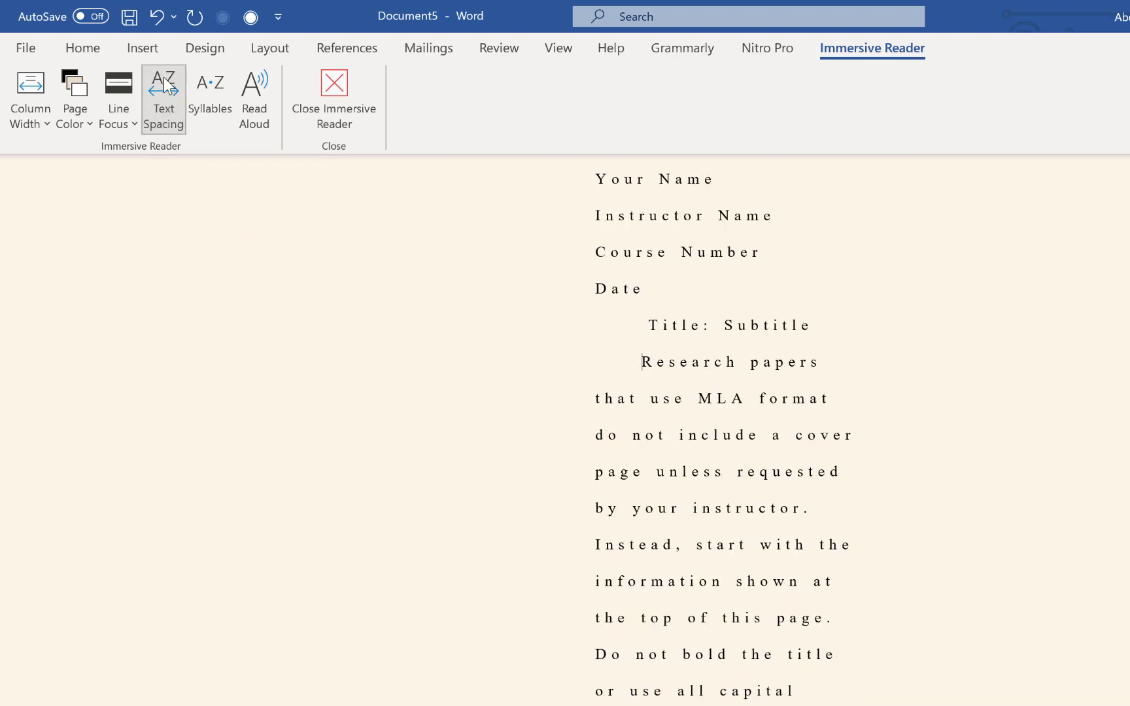
click(168, 85)
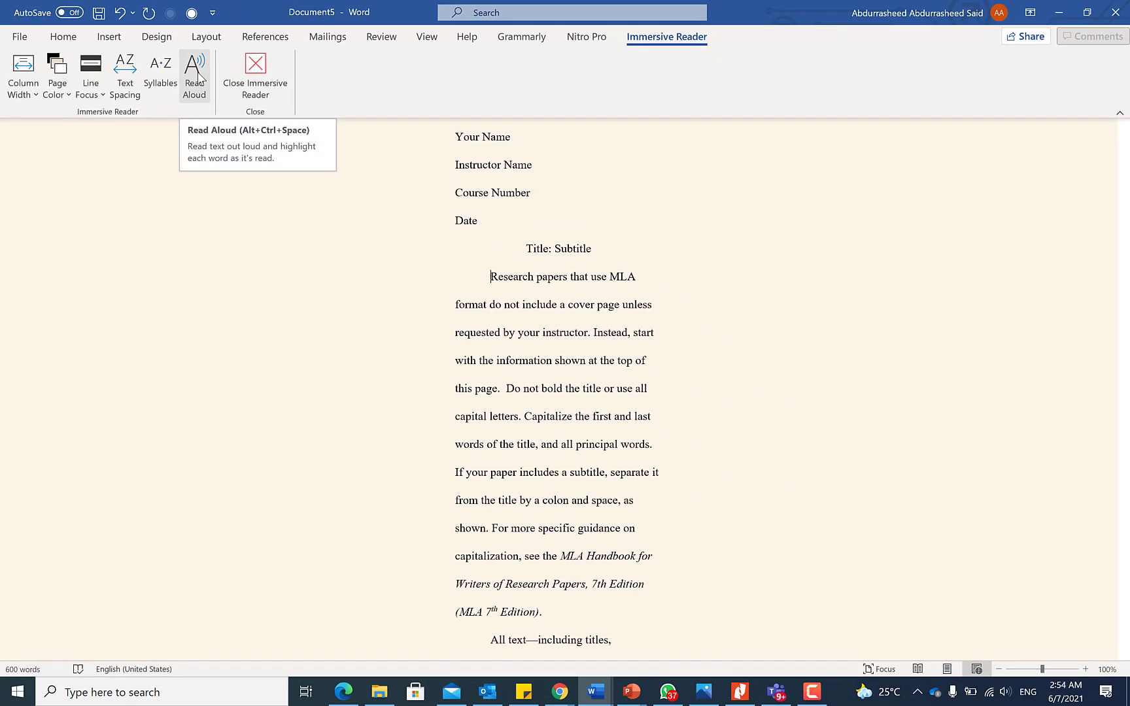
Play Read Aloud, pause it, nudge the reading speed faster, and view the voice choices.
click(198, 76)
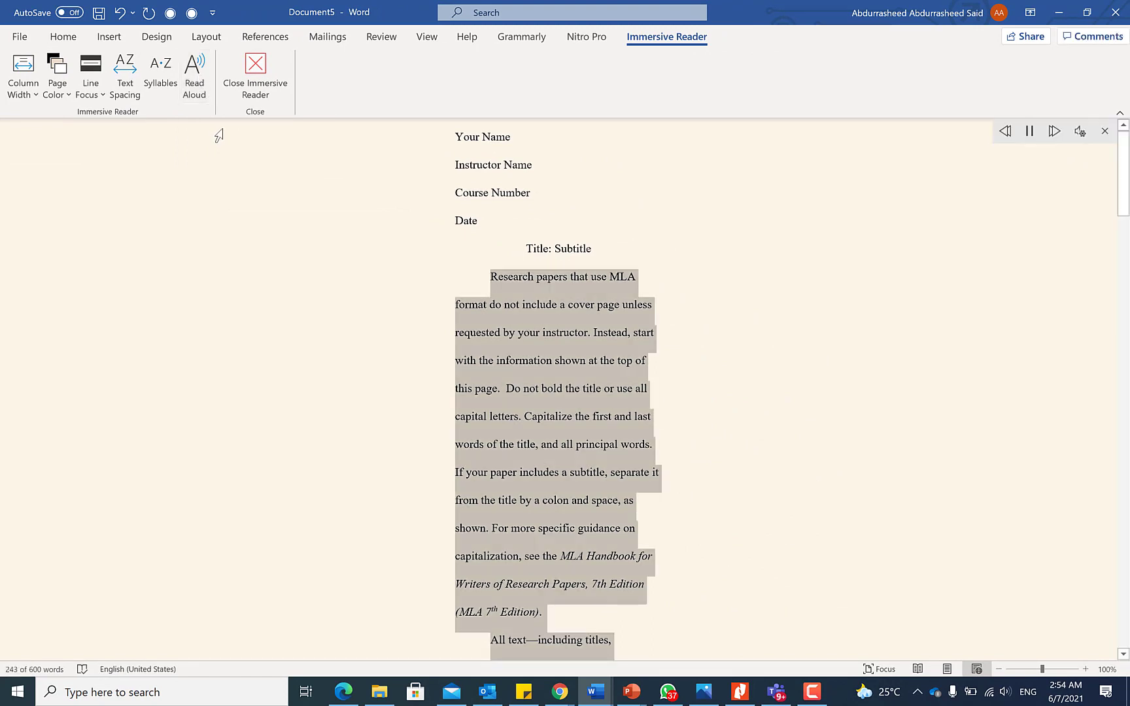
key(XF86AudioLowerVolume)
click(1029, 130)
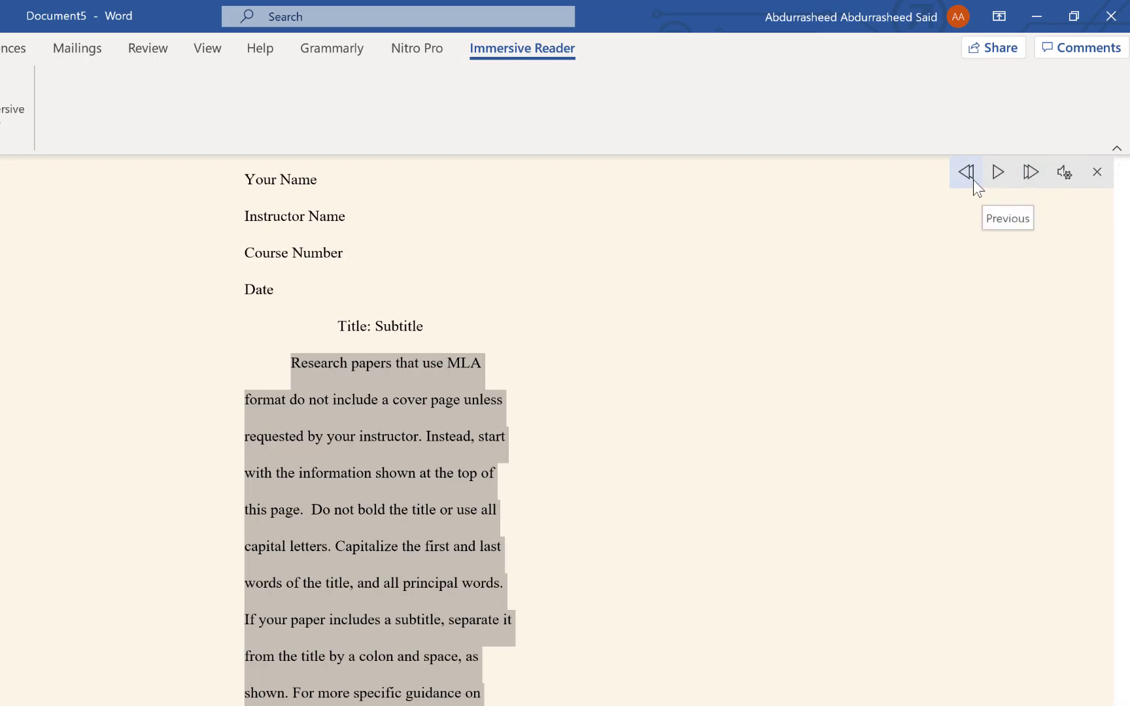
click(1064, 173)
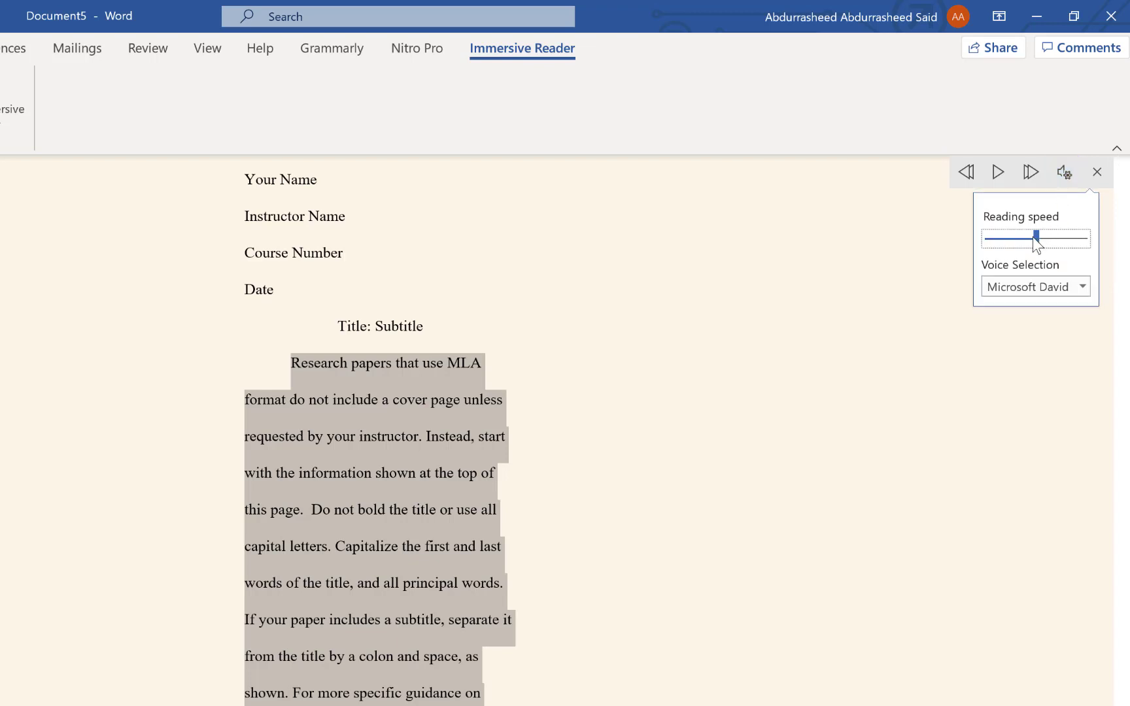
drag(1038, 240, 1005, 236)
click(1082, 286)
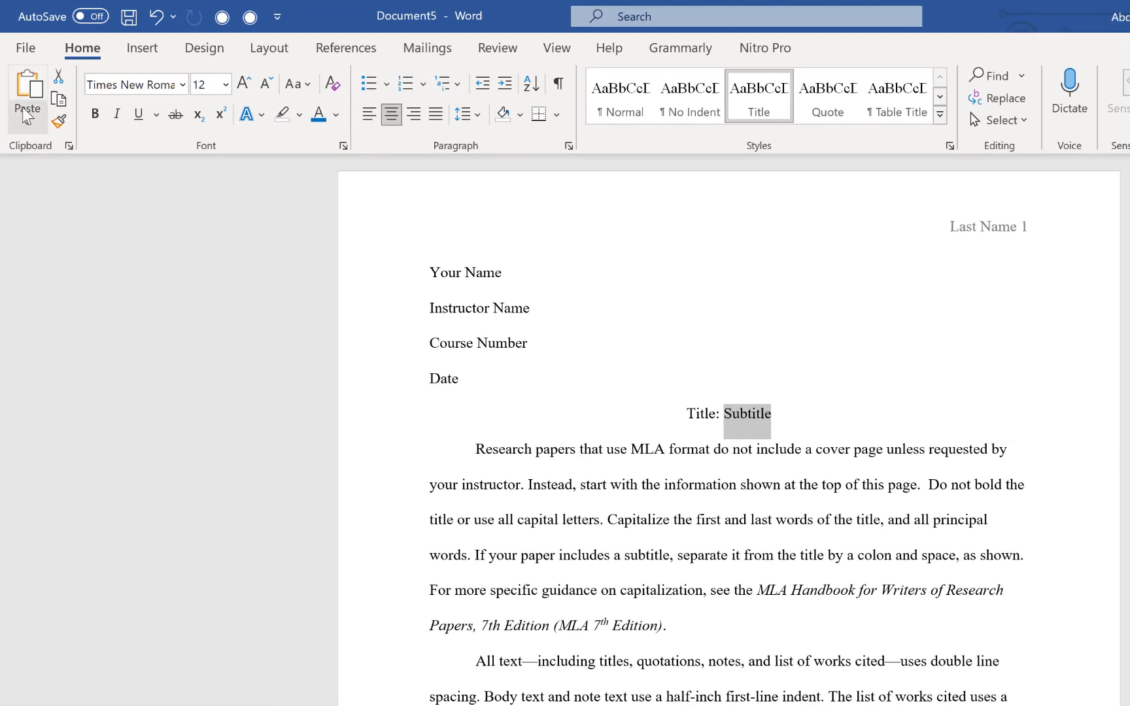
Transform the paper into a Sway web page, previewing Regency and Fluent before choosing Aurora.
click(16, 51)
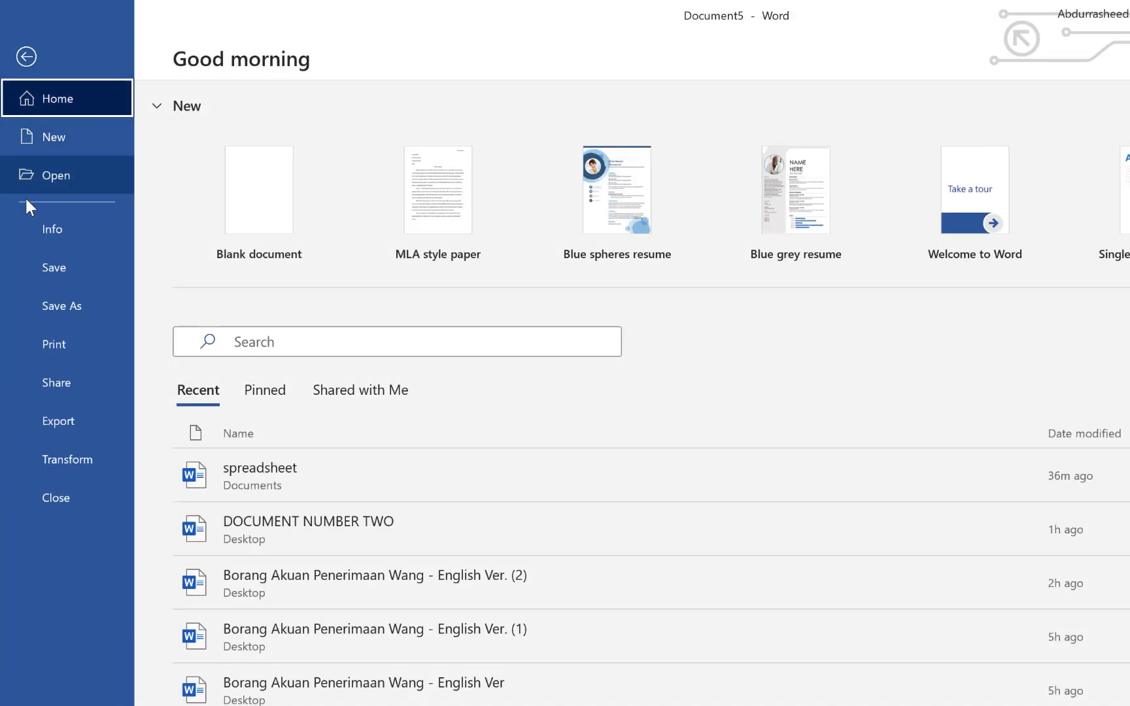
click(67, 459)
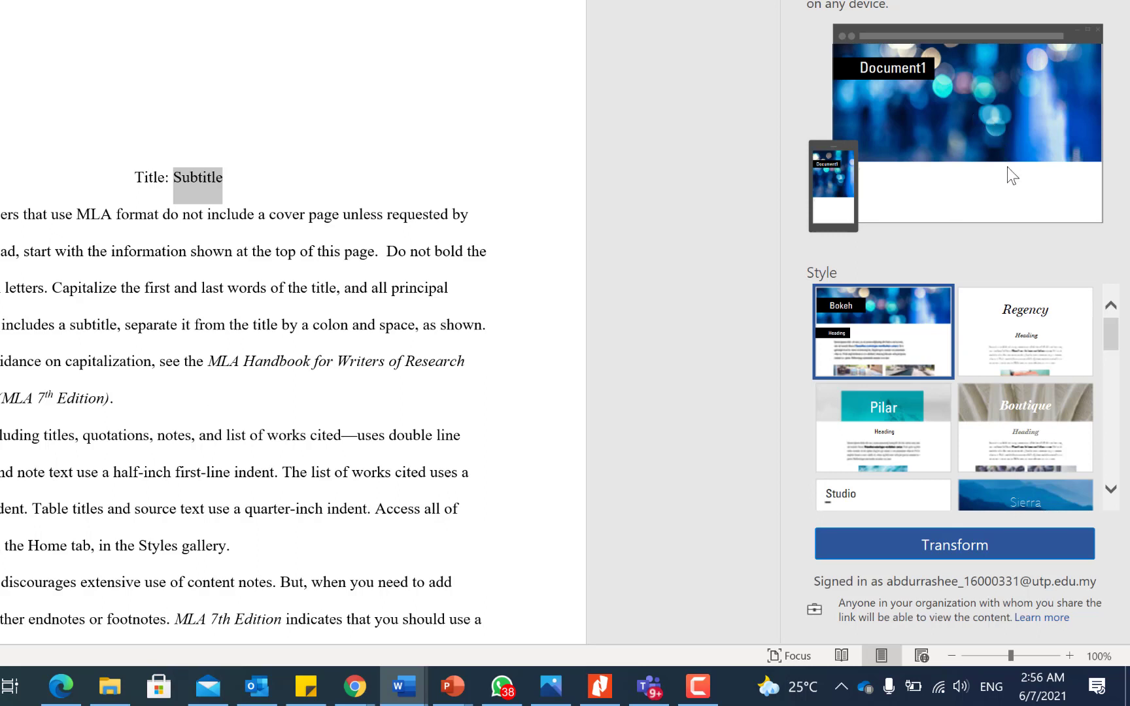
click(1003, 327)
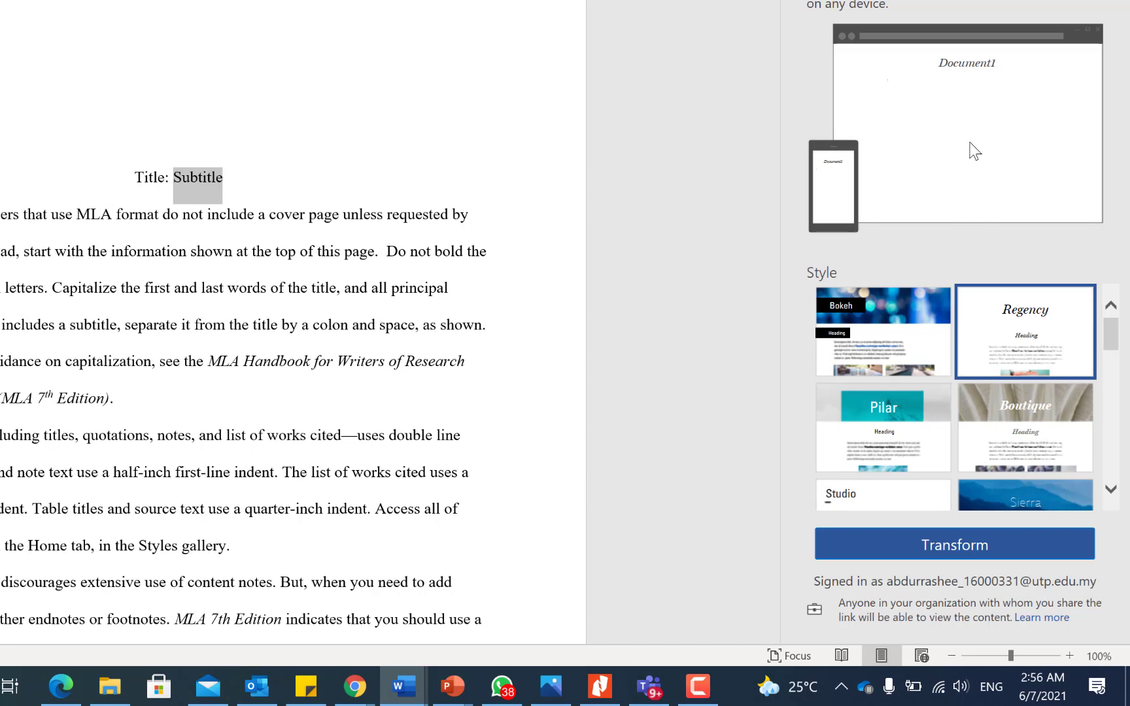
scroll(993, 369, down, 2)
scroll(997, 373, down, 6)
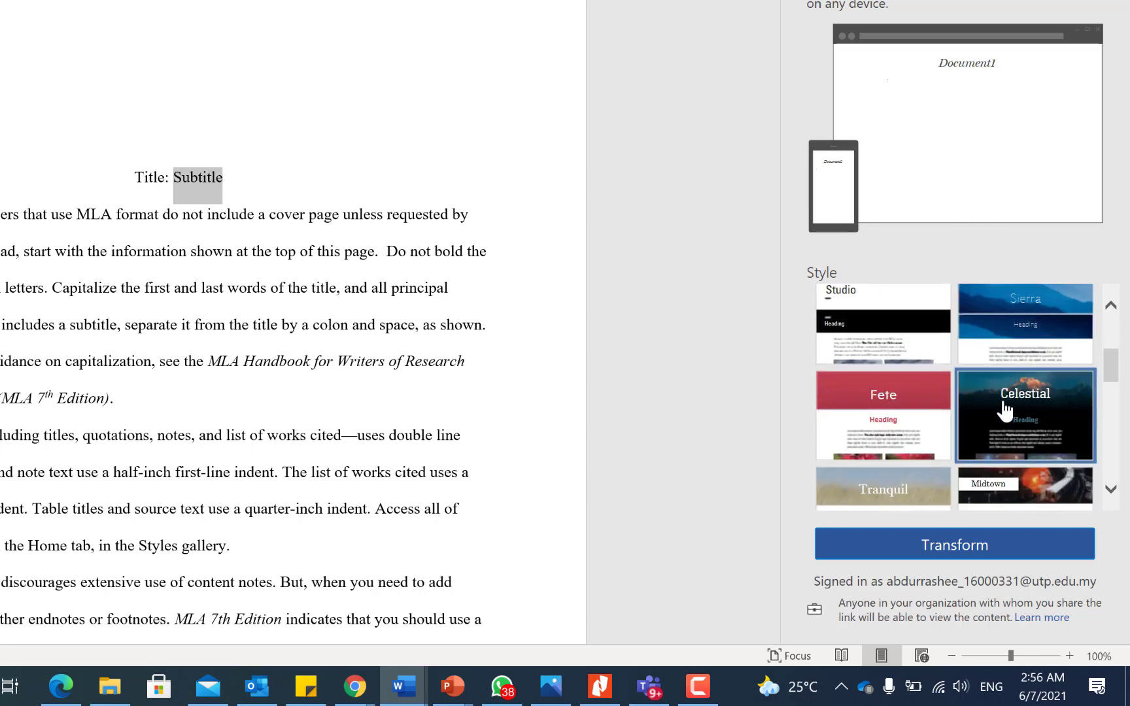
scroll(987, 399, down, 8)
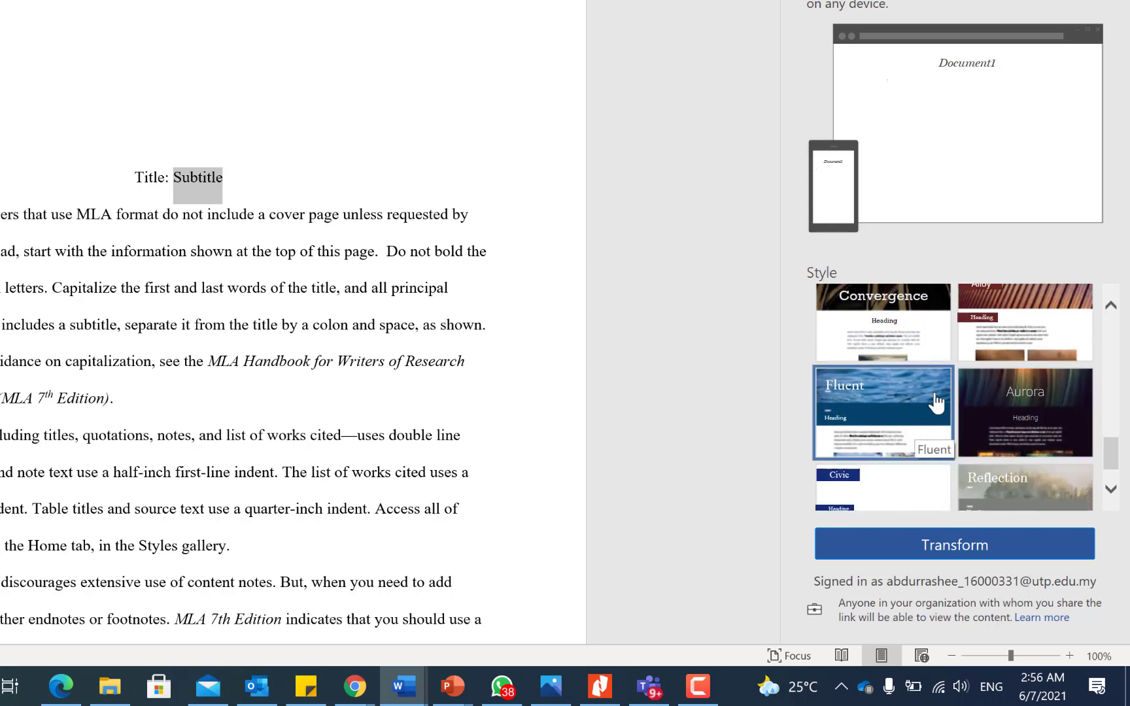
click(918, 413)
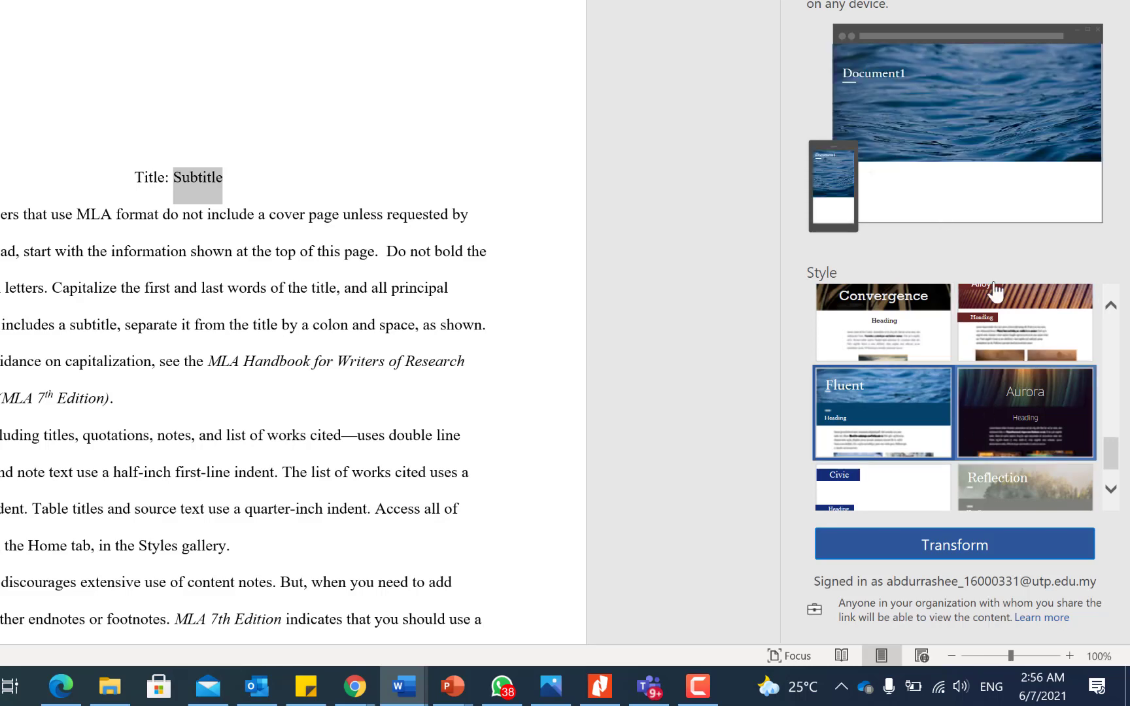
click(1023, 425)
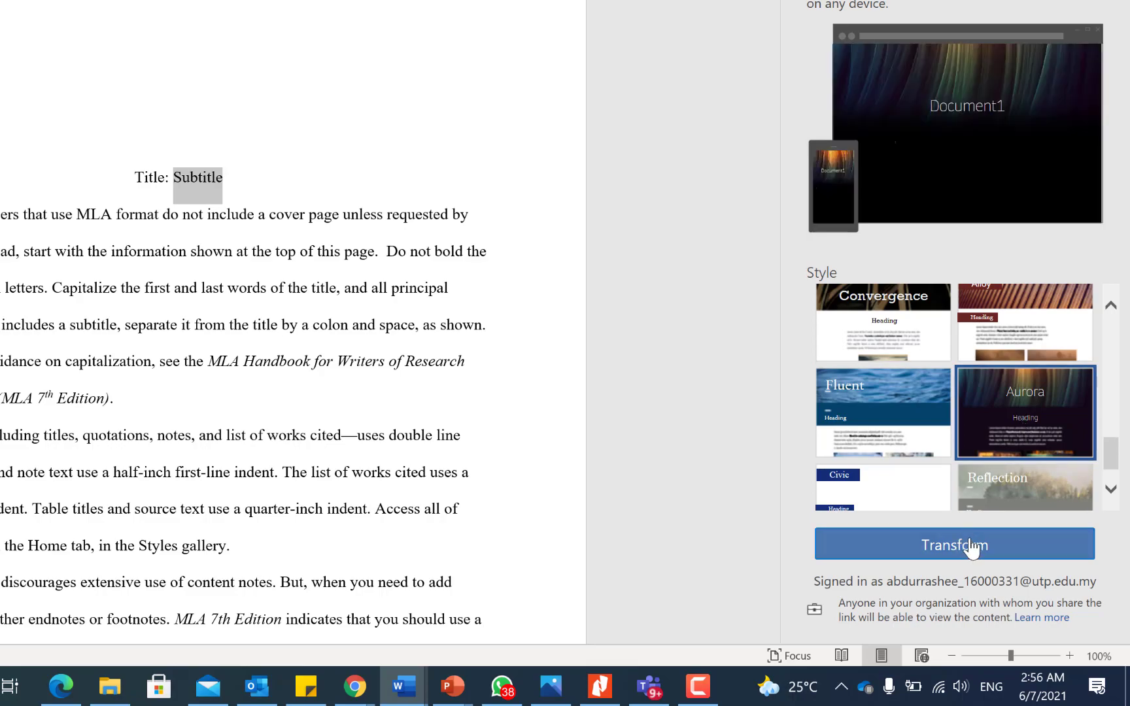
click(972, 547)
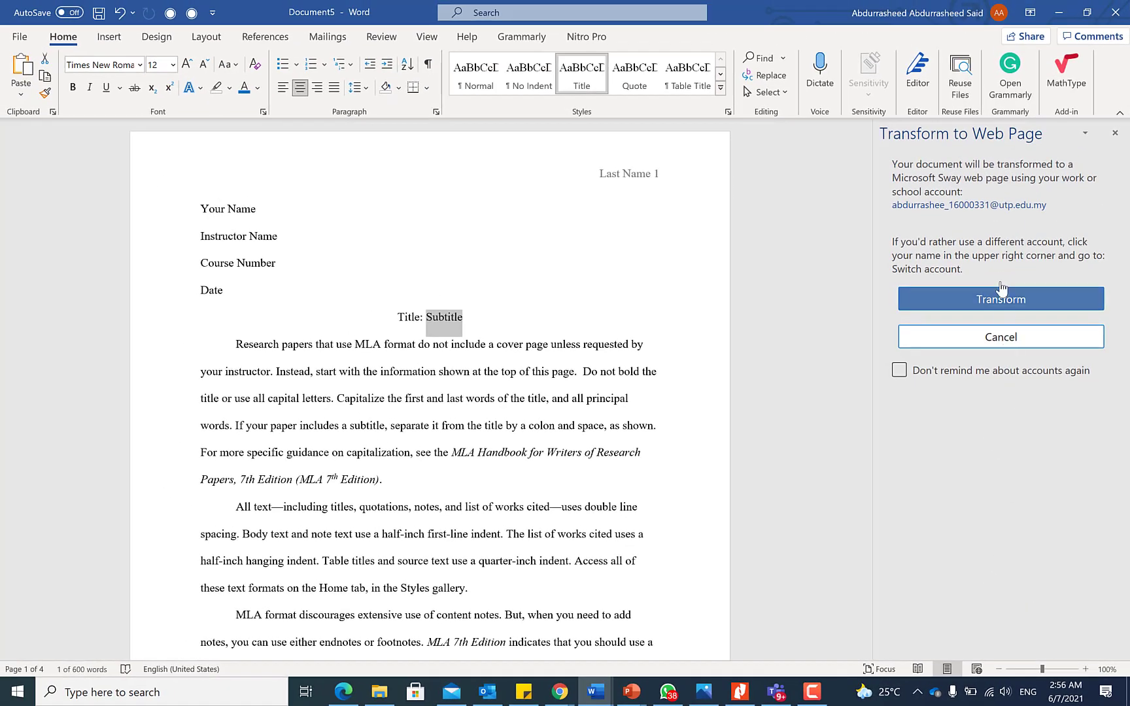
click(1000, 300)
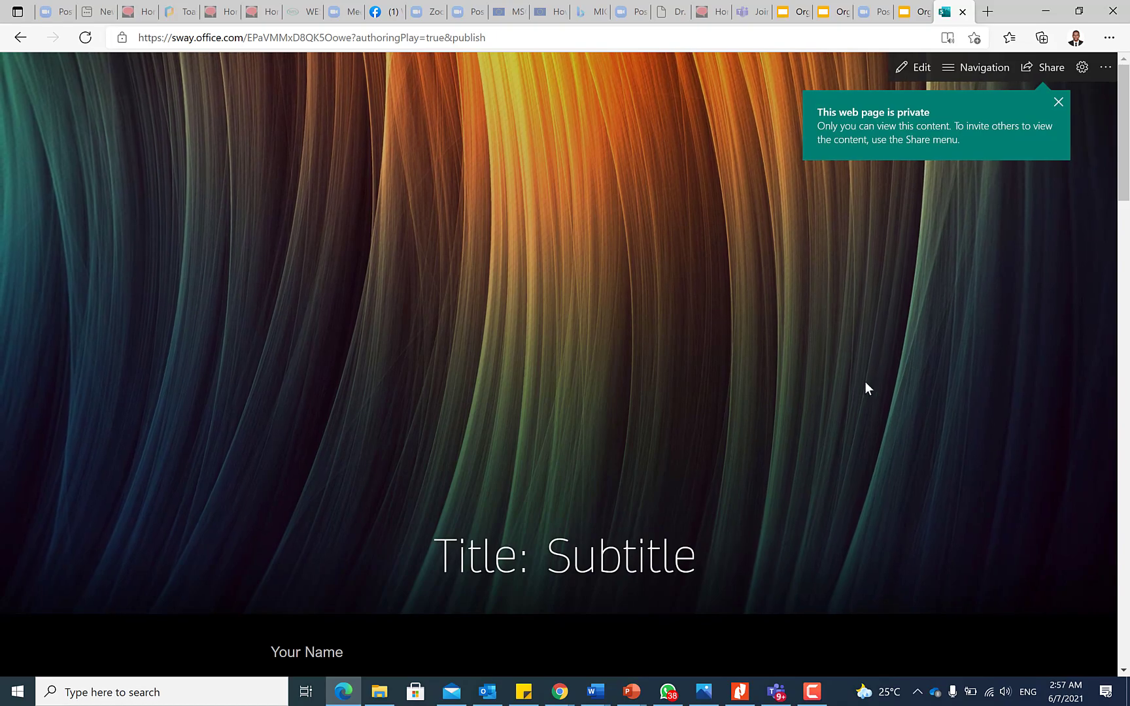
Scroll the Sway from the 'Title: Subtitle' banner to Works Cited, then check its Share options.
scroll(696, 456, down, 15)
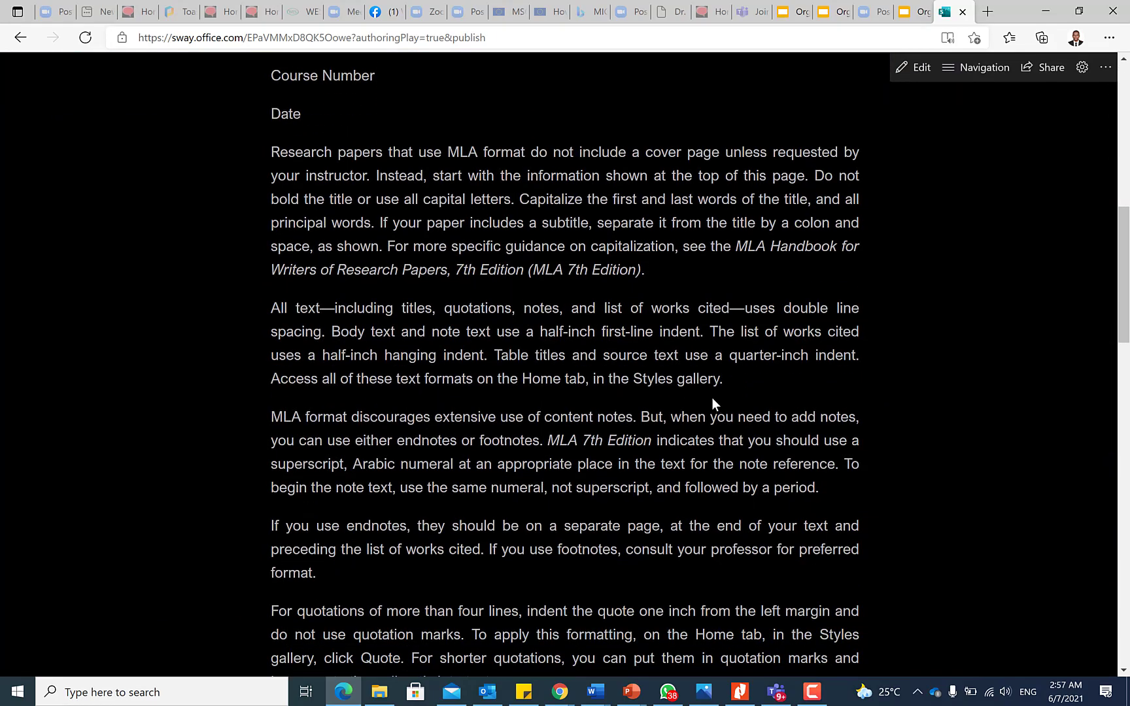
scroll(712, 404, down, 2)
scroll(712, 404, up, 5)
scroll(712, 404, down, 8)
scroll(712, 397, down, 8)
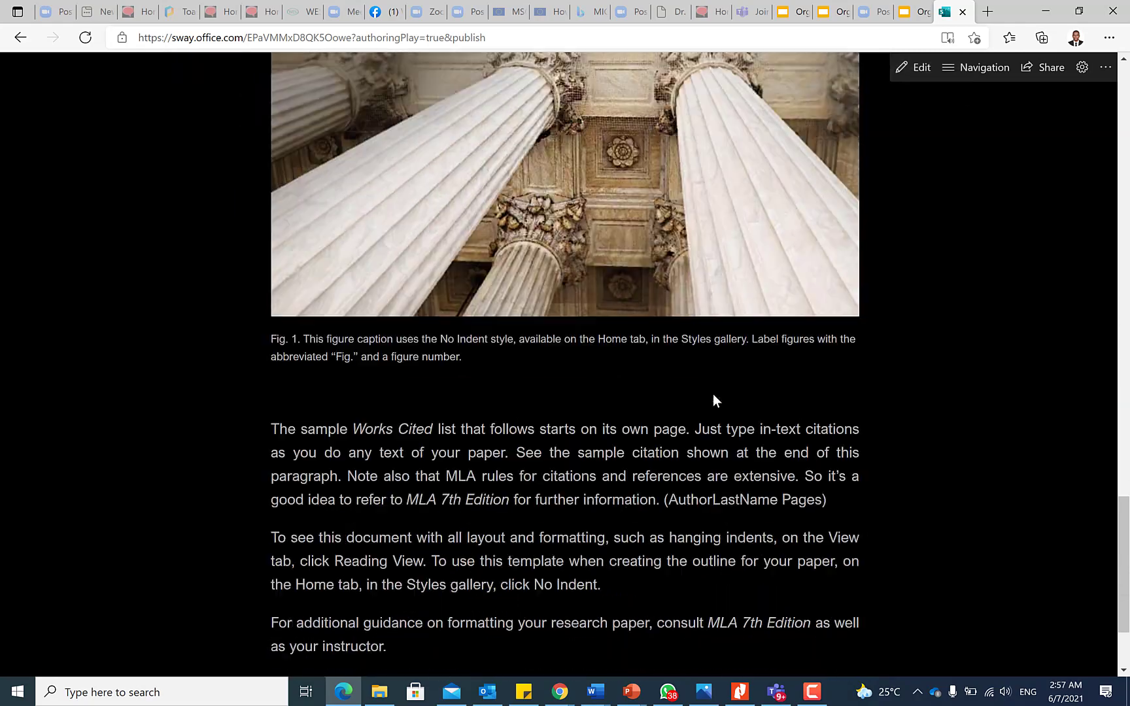
scroll(715, 394, up, 20)
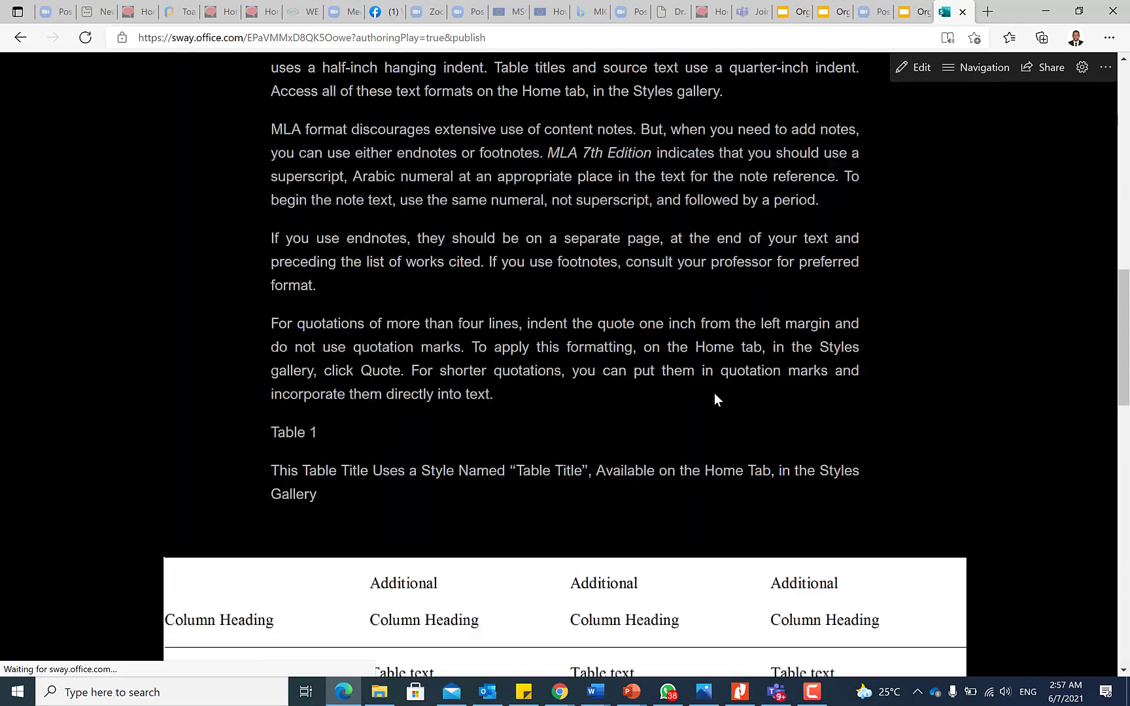
scroll(714, 391, down, 5)
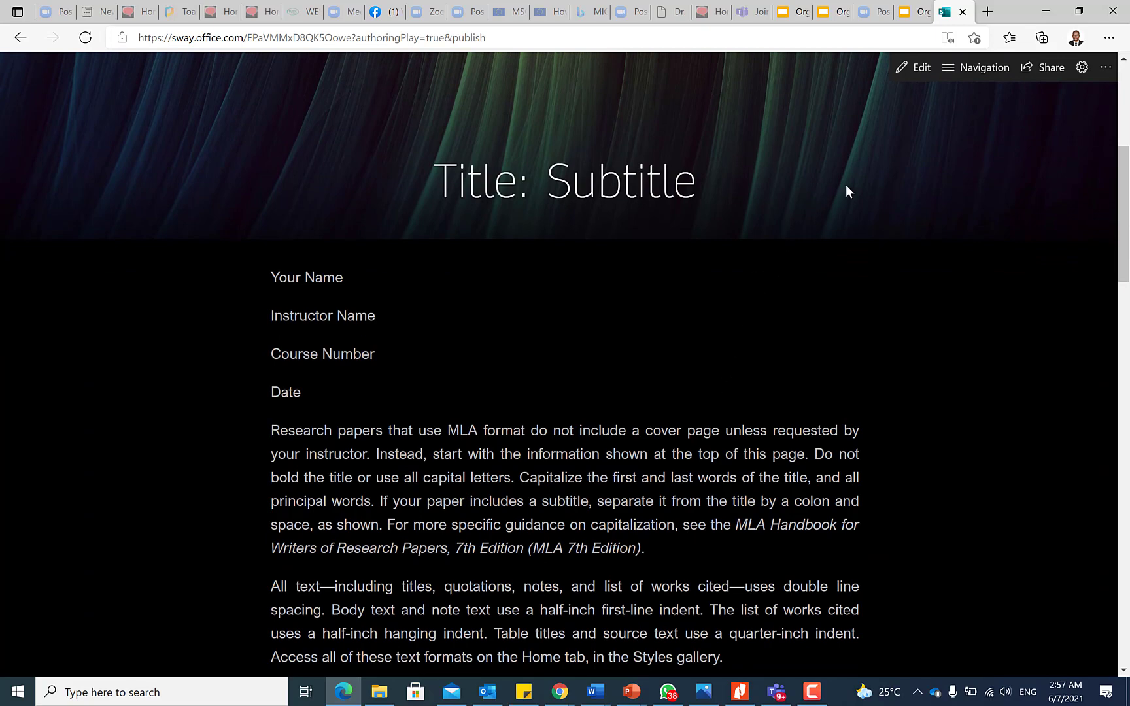
click(1041, 67)
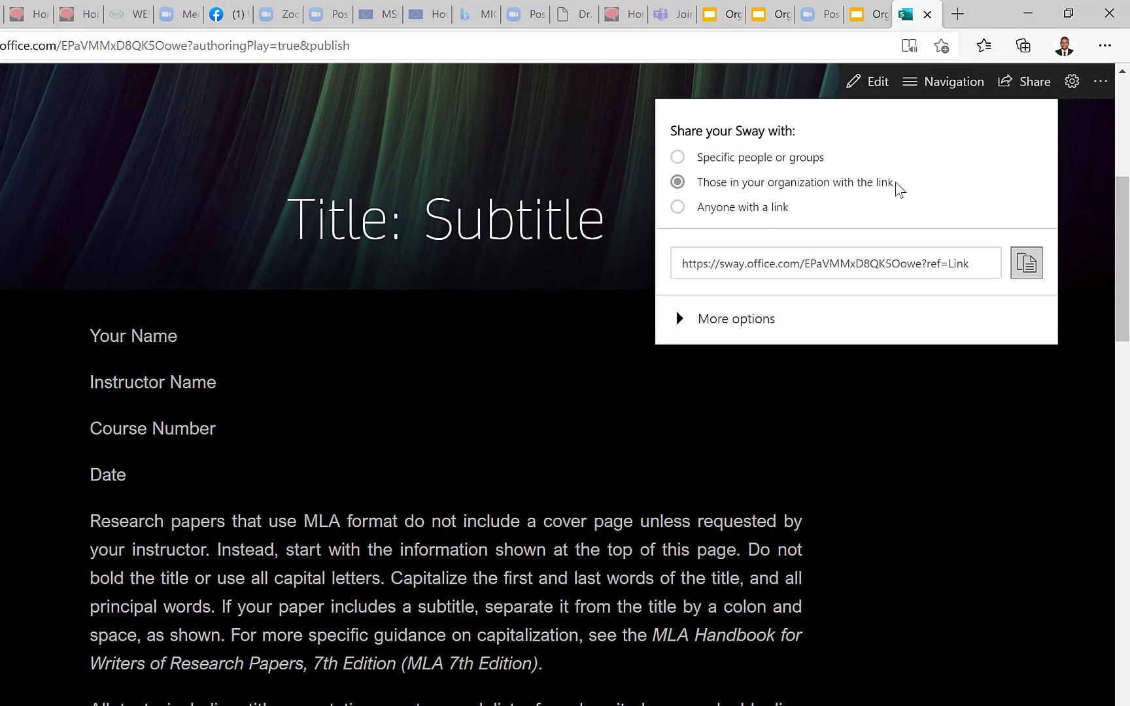
click(876, 85)
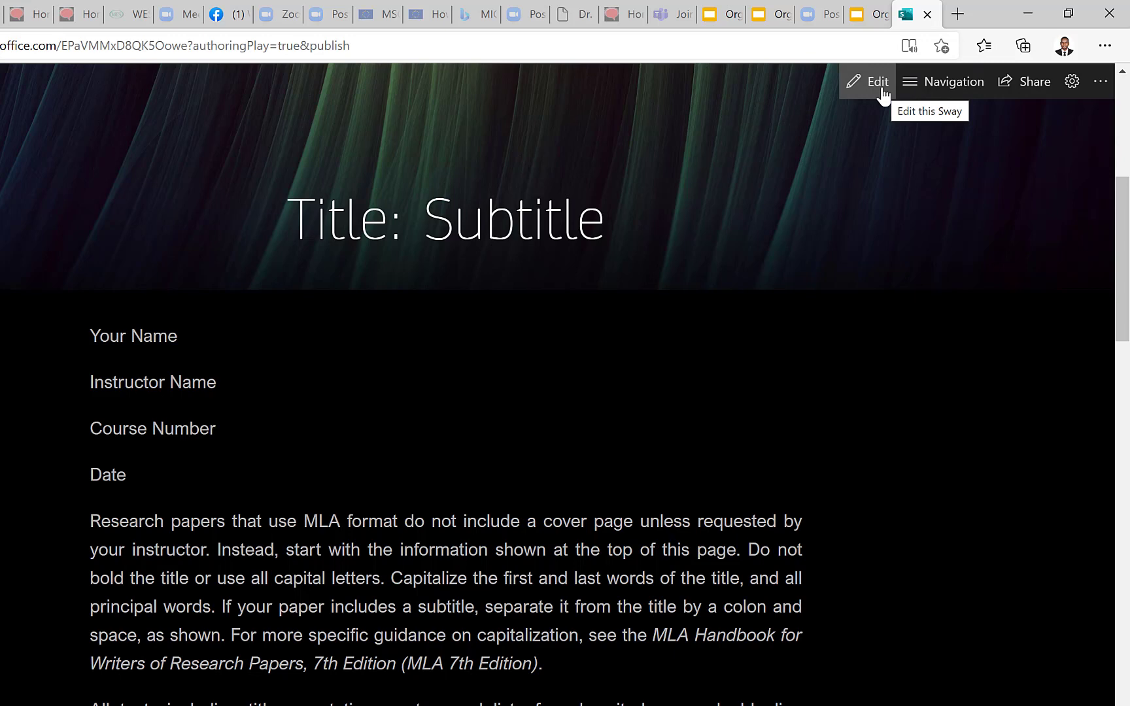
Open the Sway in edit mode, scroll through its cards, and minimize Edge to return to Word.
click(880, 89)
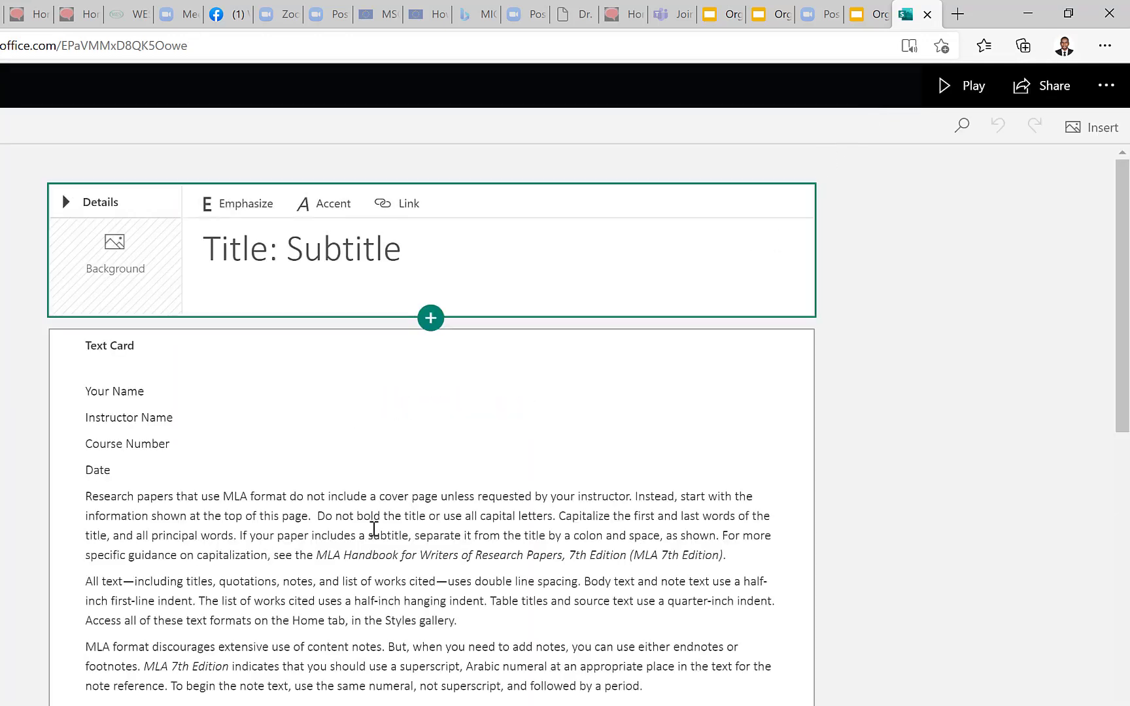
scroll(354, 521, down, 4)
scroll(353, 521, down, 9)
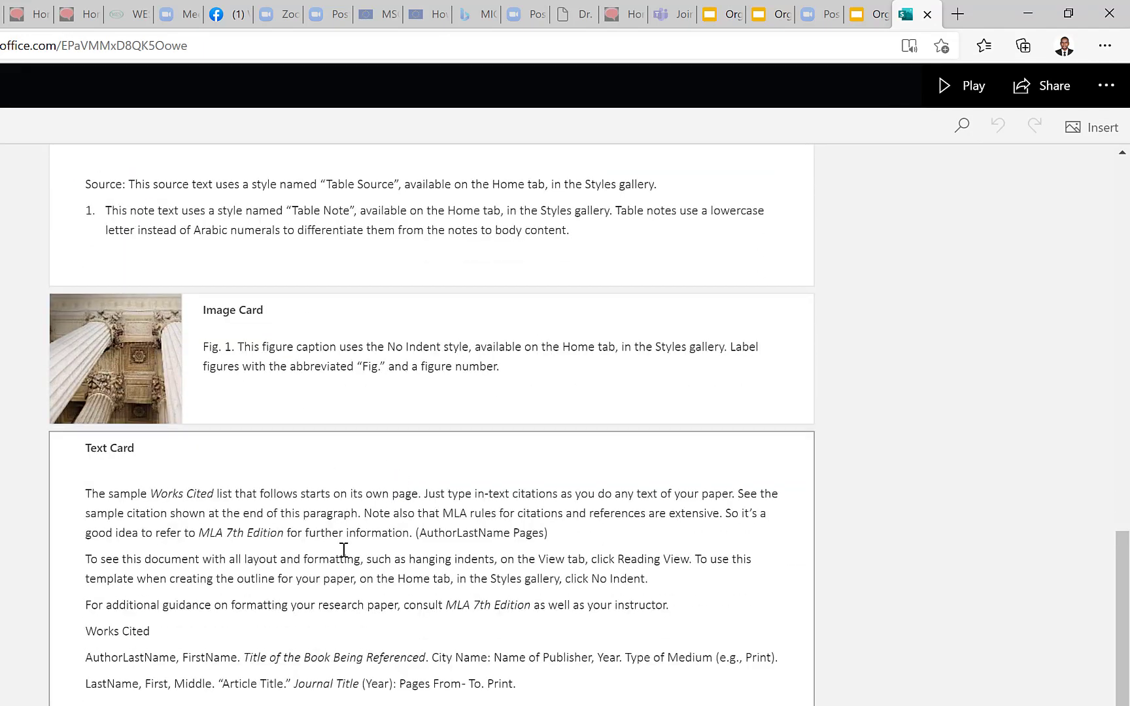
scroll(344, 549, up, 5)
scroll(392, 523, up, 5)
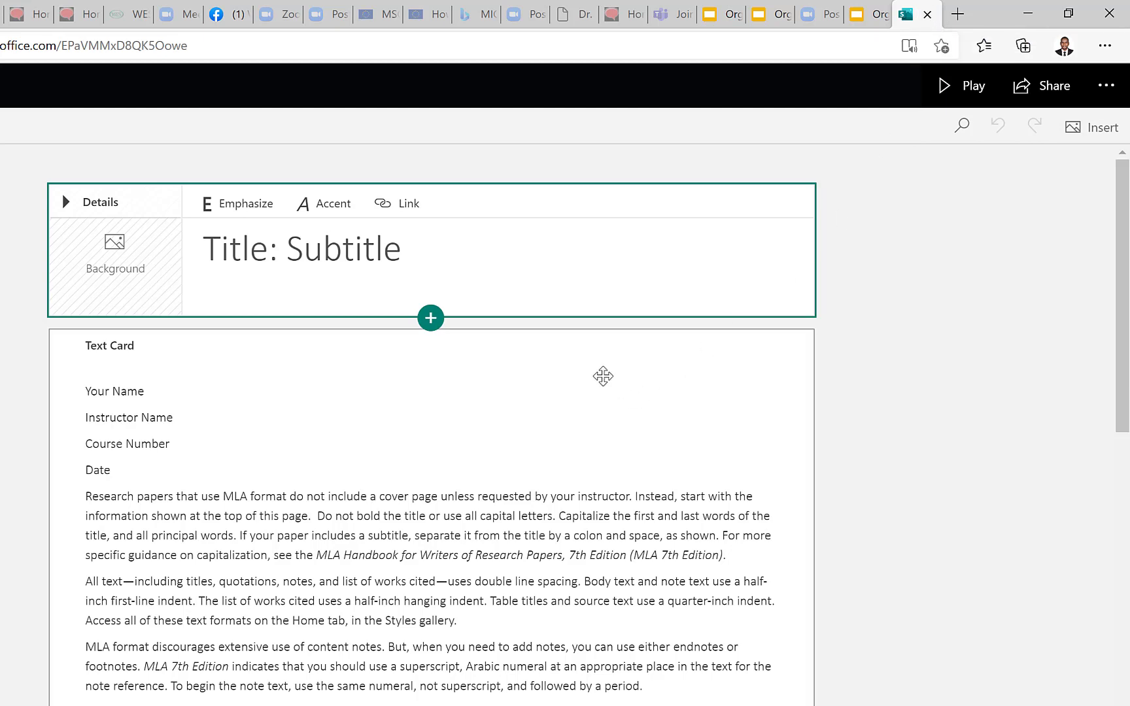
click(1030, 15)
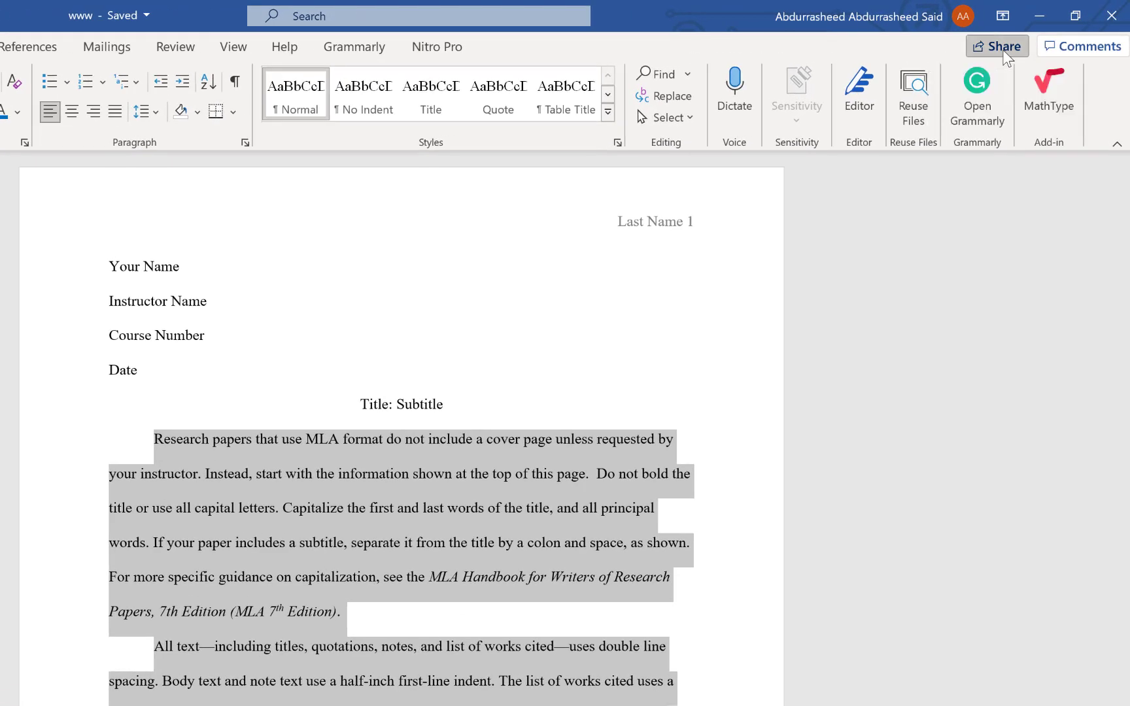
Change the share link settings to 'Anyone with the link' and move to the To field.
click(1003, 50)
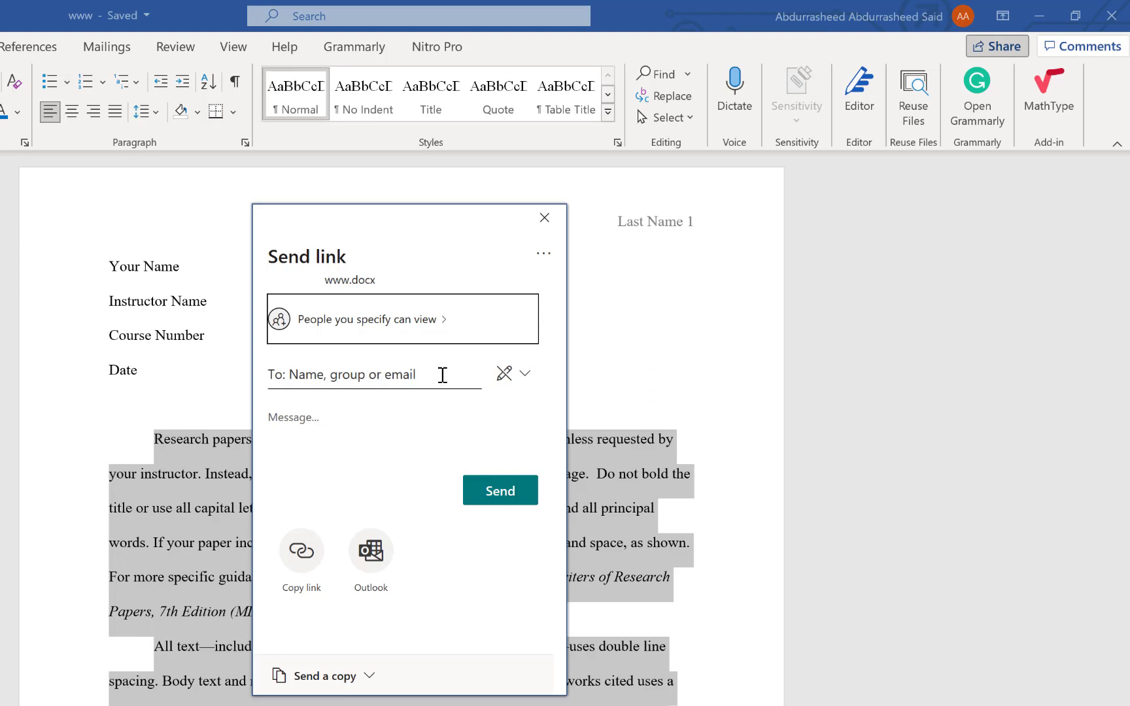
click(526, 382)
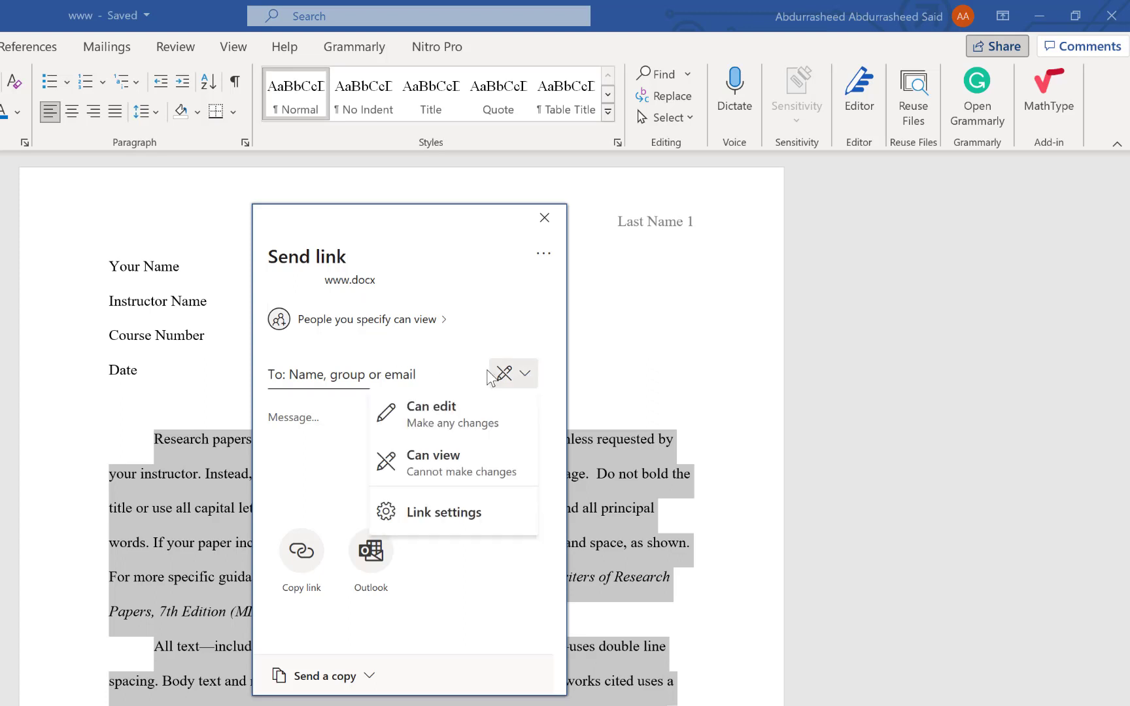
click(526, 383)
click(525, 383)
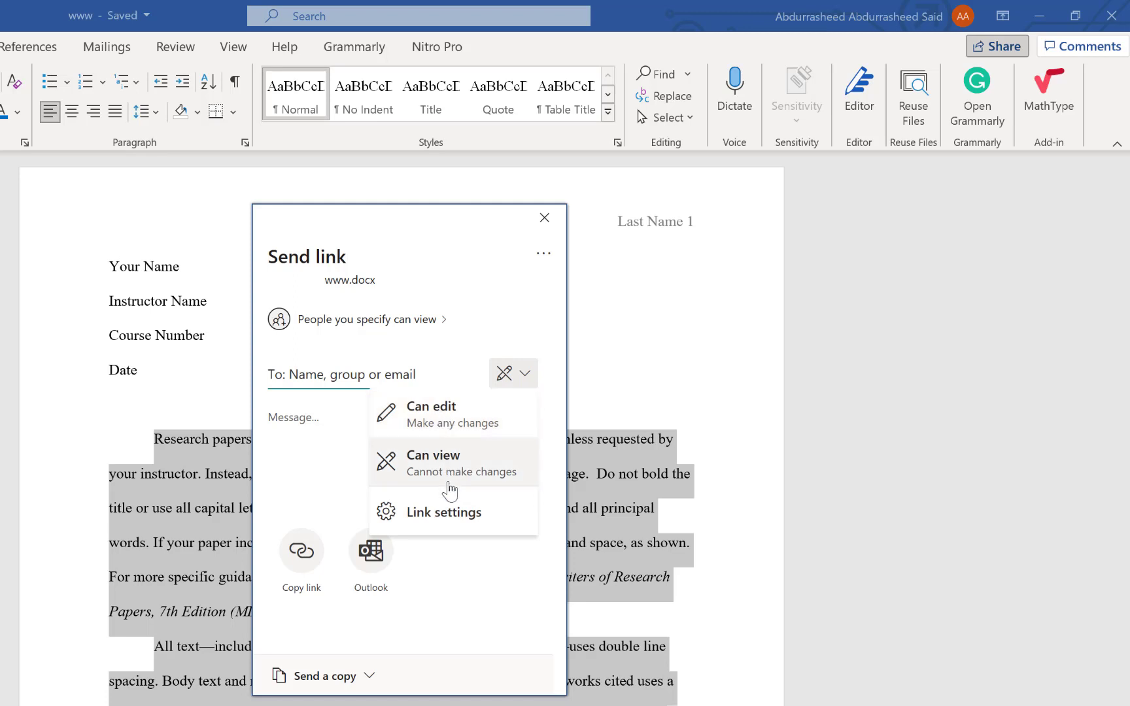
click(461, 516)
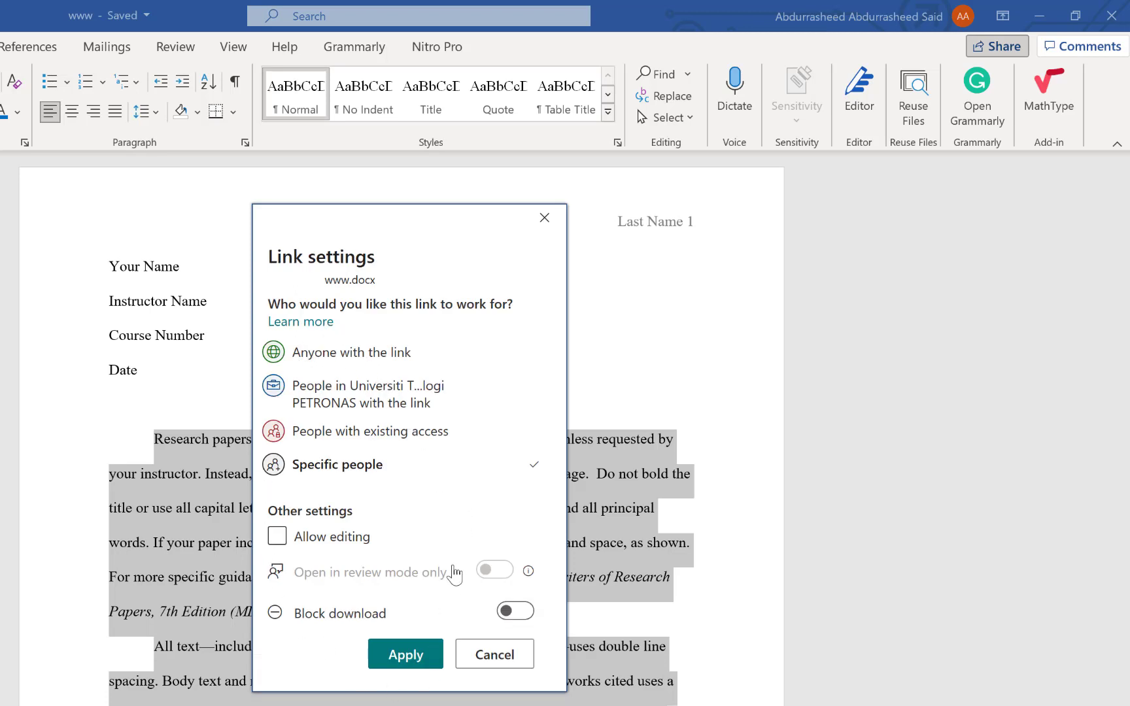
click(367, 352)
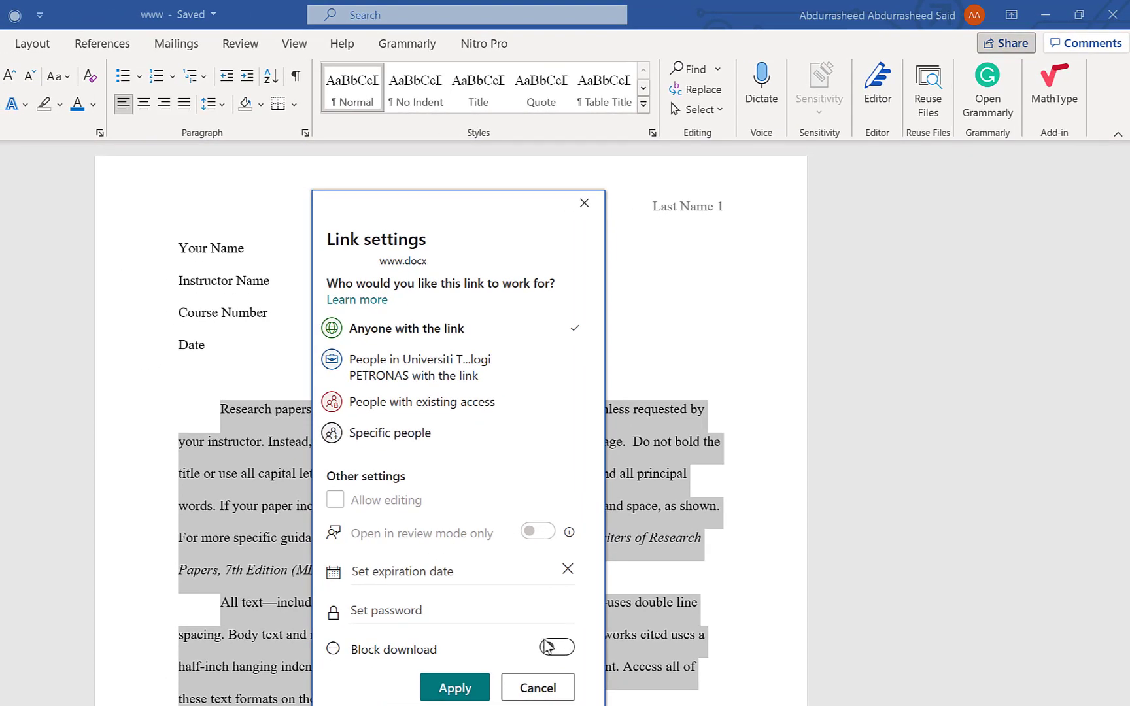
click(455, 688)
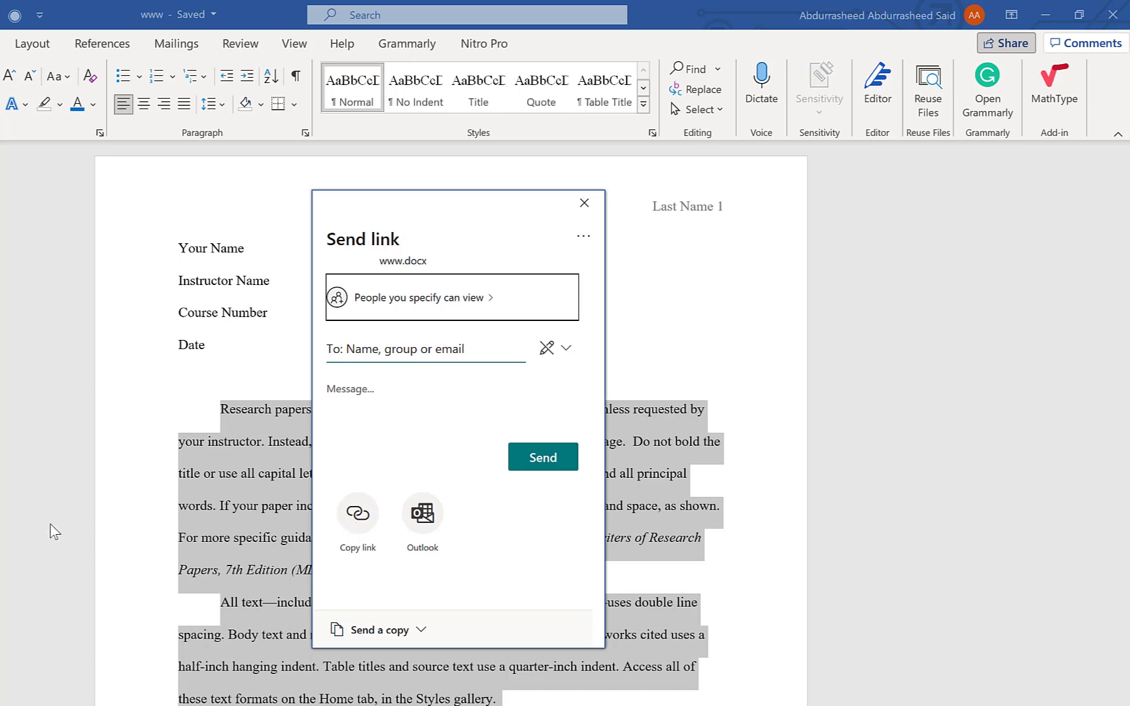
click(426, 352)
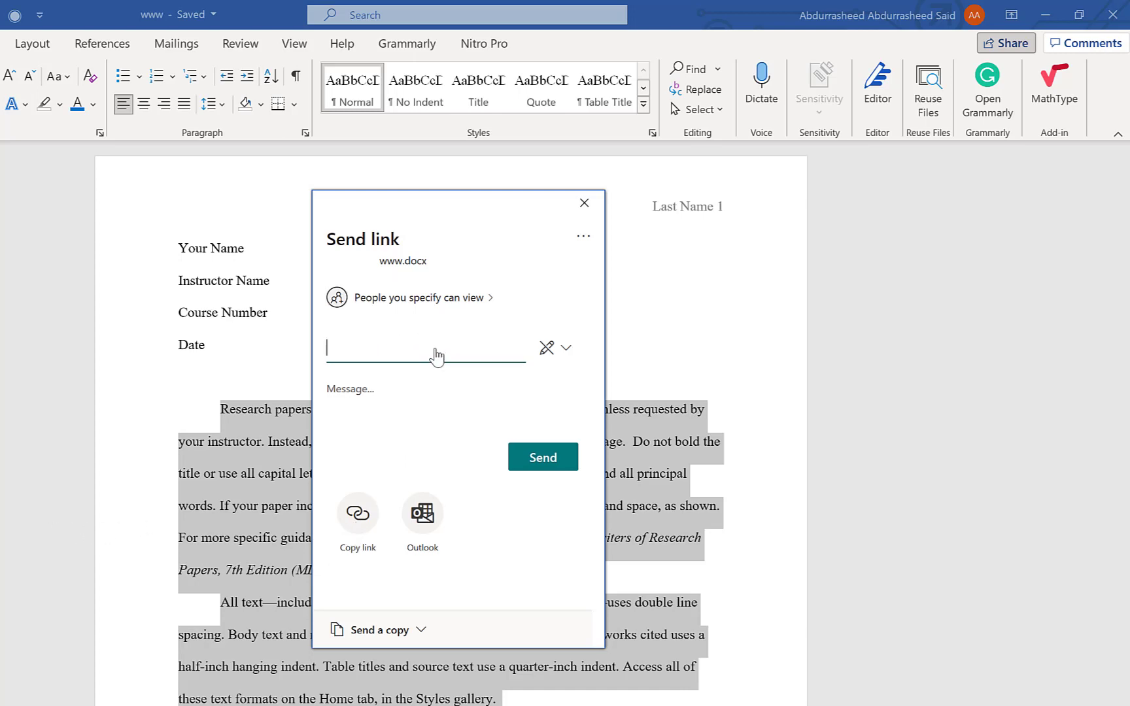
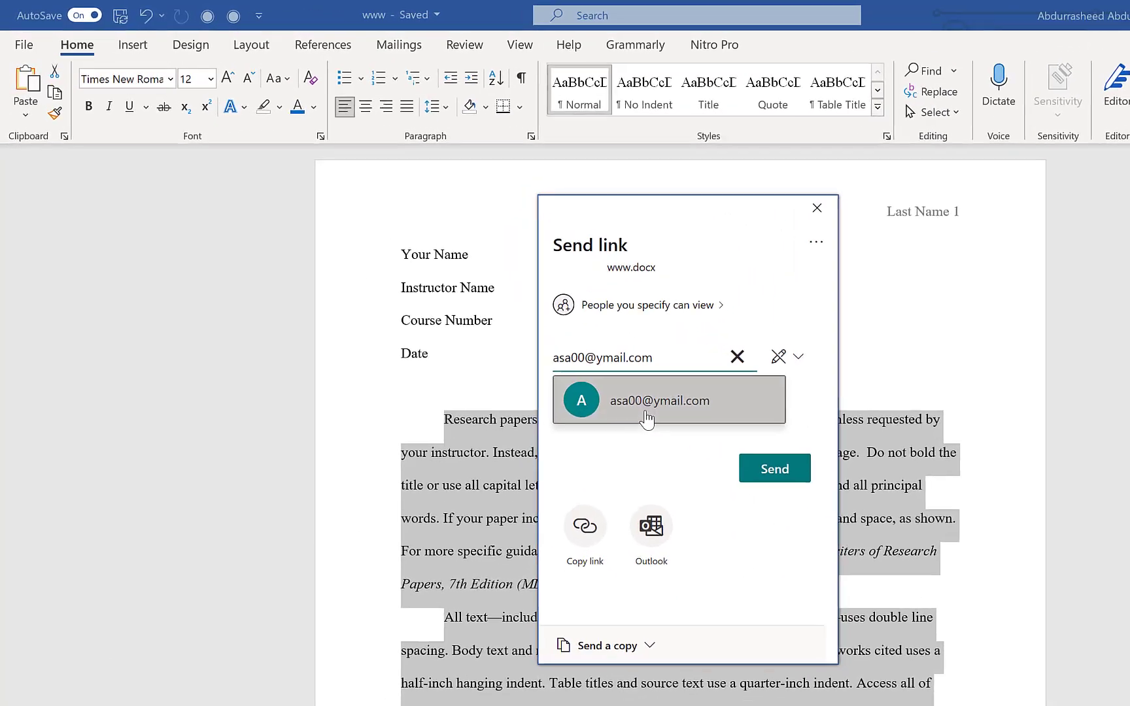
click(673, 419)
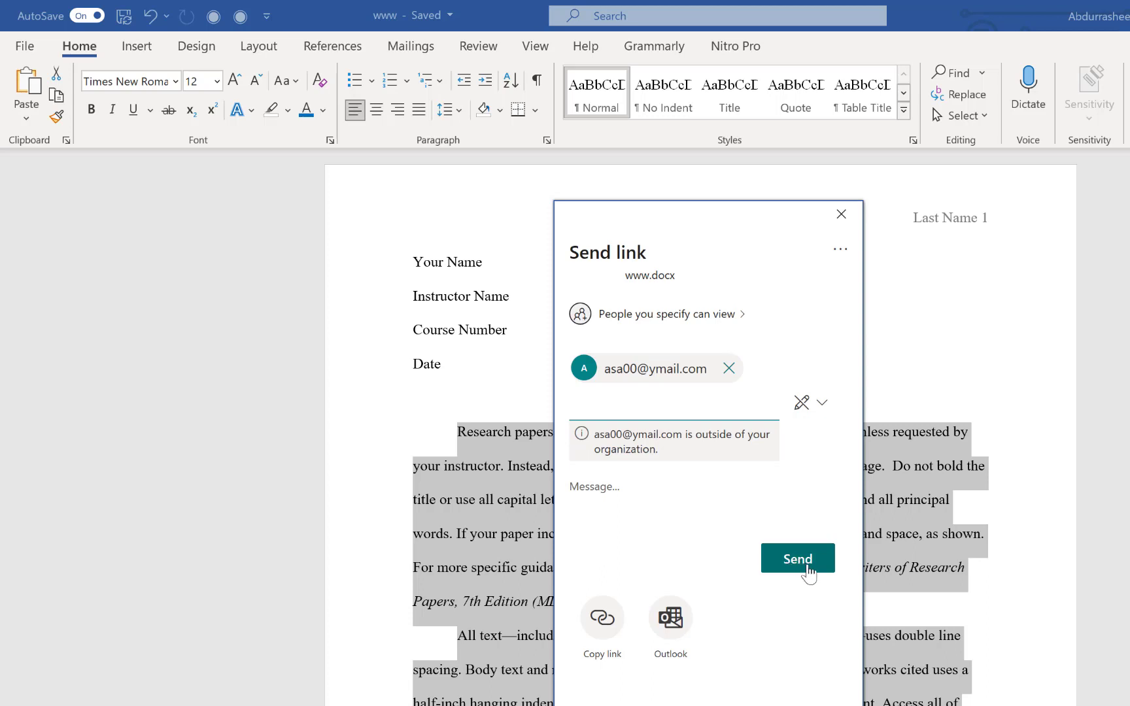
click(810, 561)
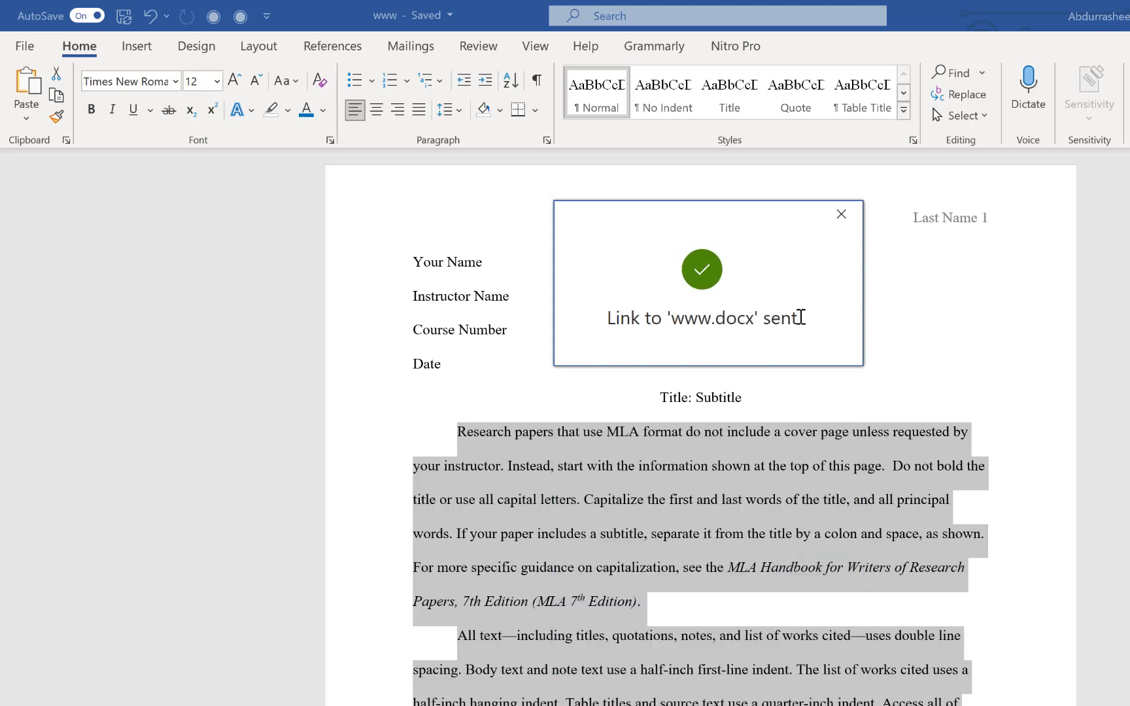
click(768, 436)
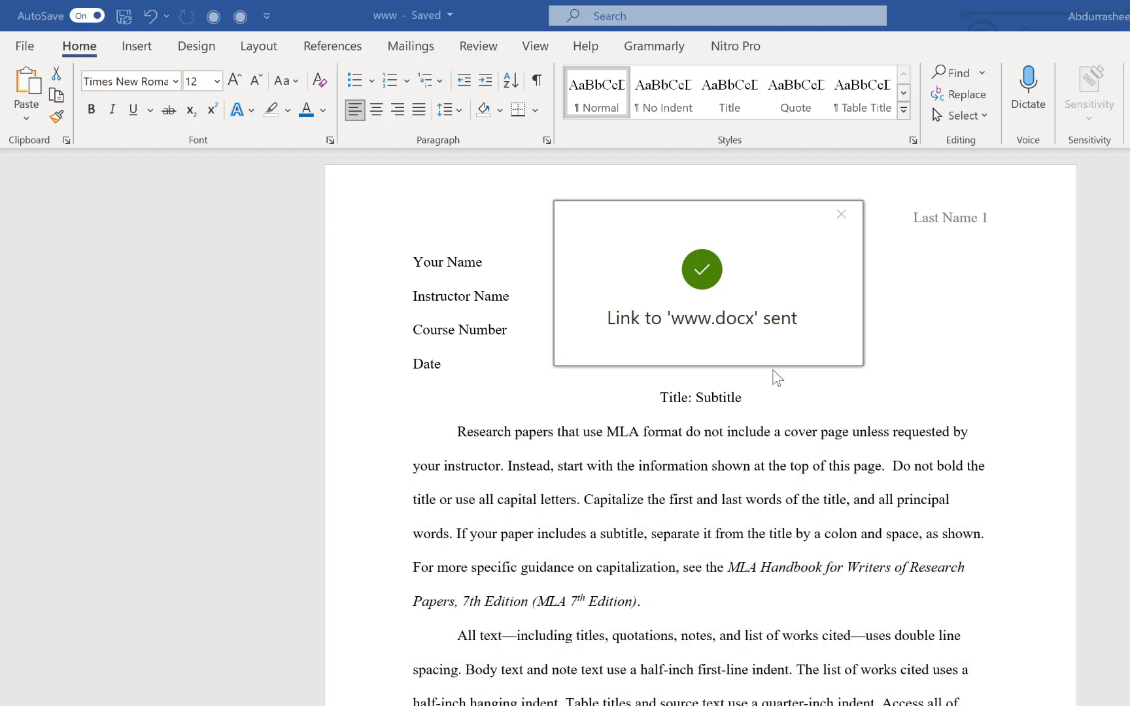
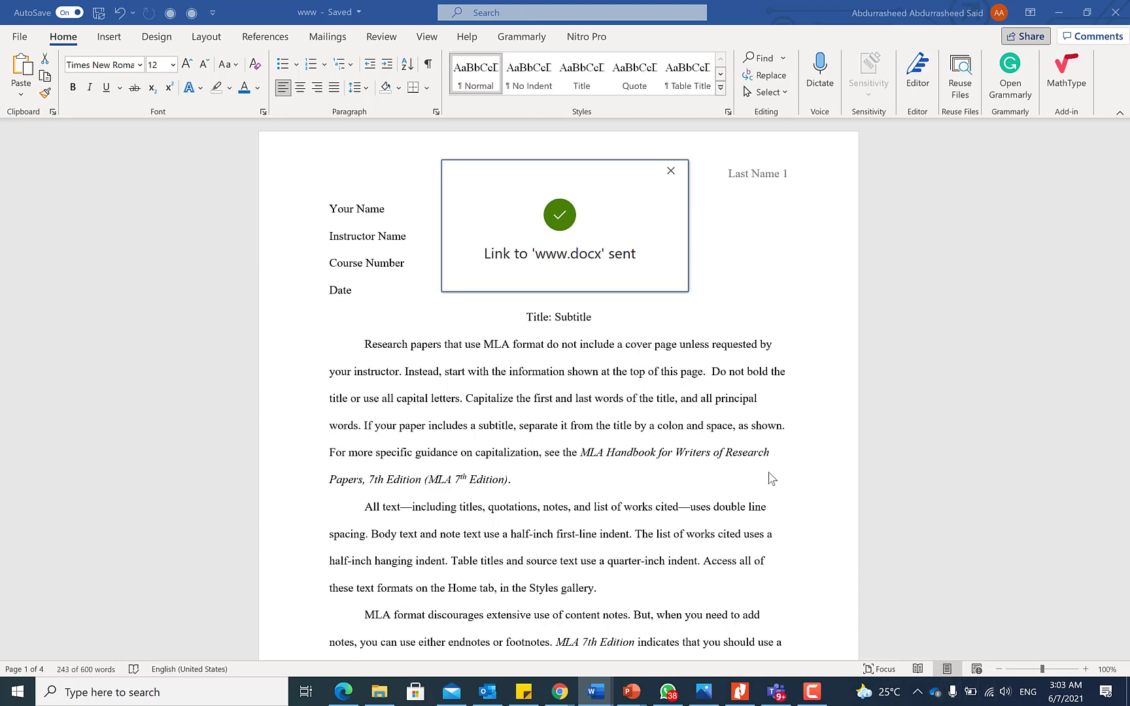
key(ctrl+shift+End)
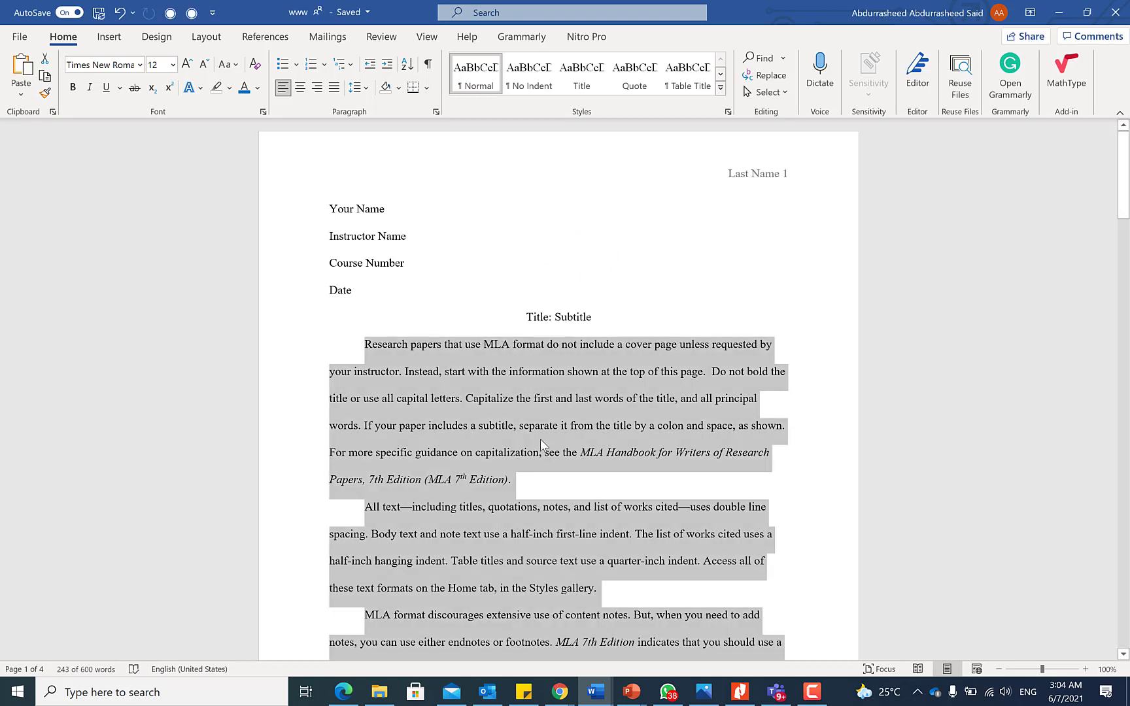
scroll(574, 373, down, 8)
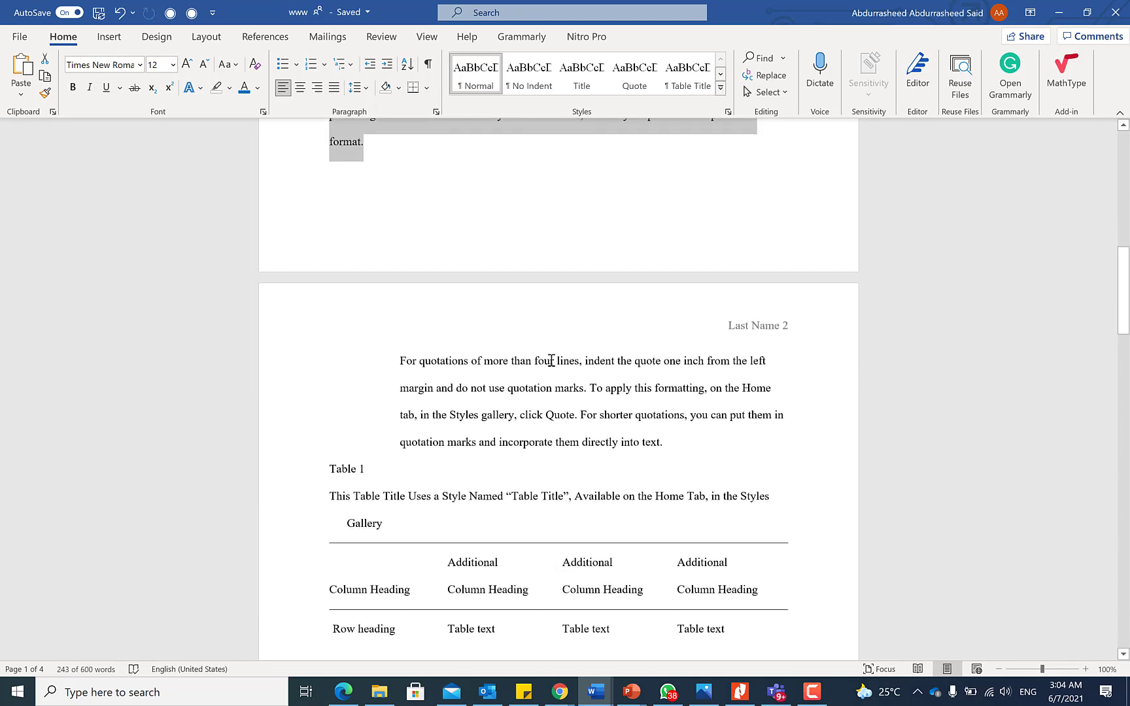
scroll(550, 360, down, 1)
triple_click(551, 316)
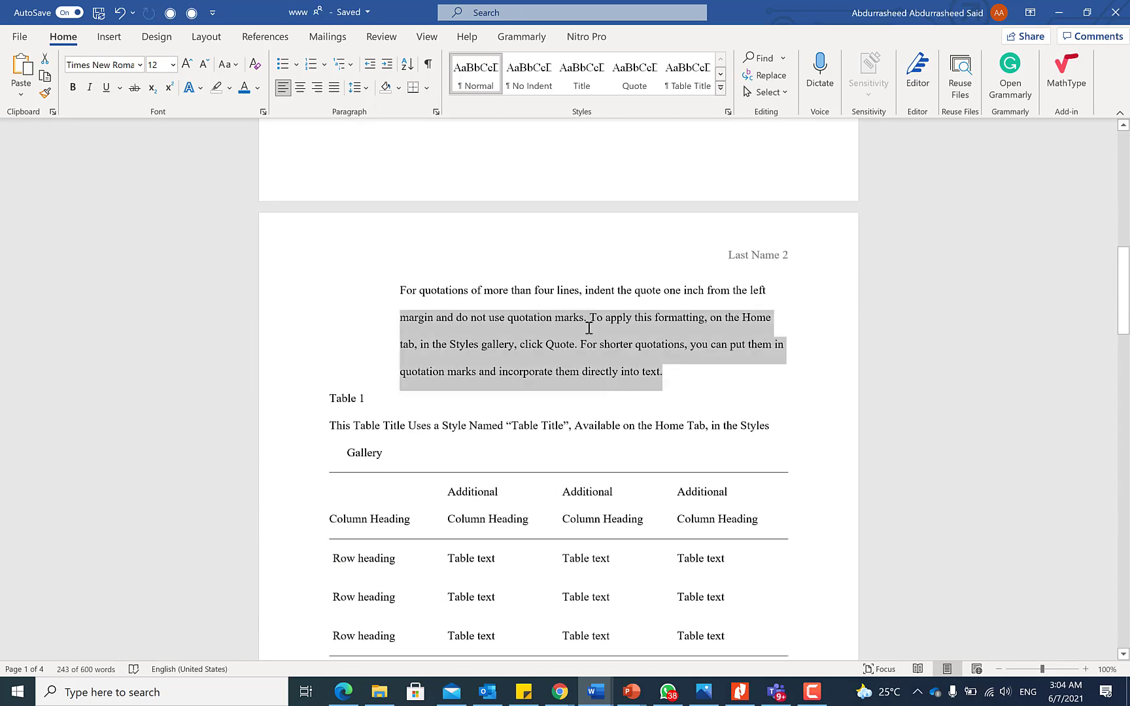
triple_click(637, 367)
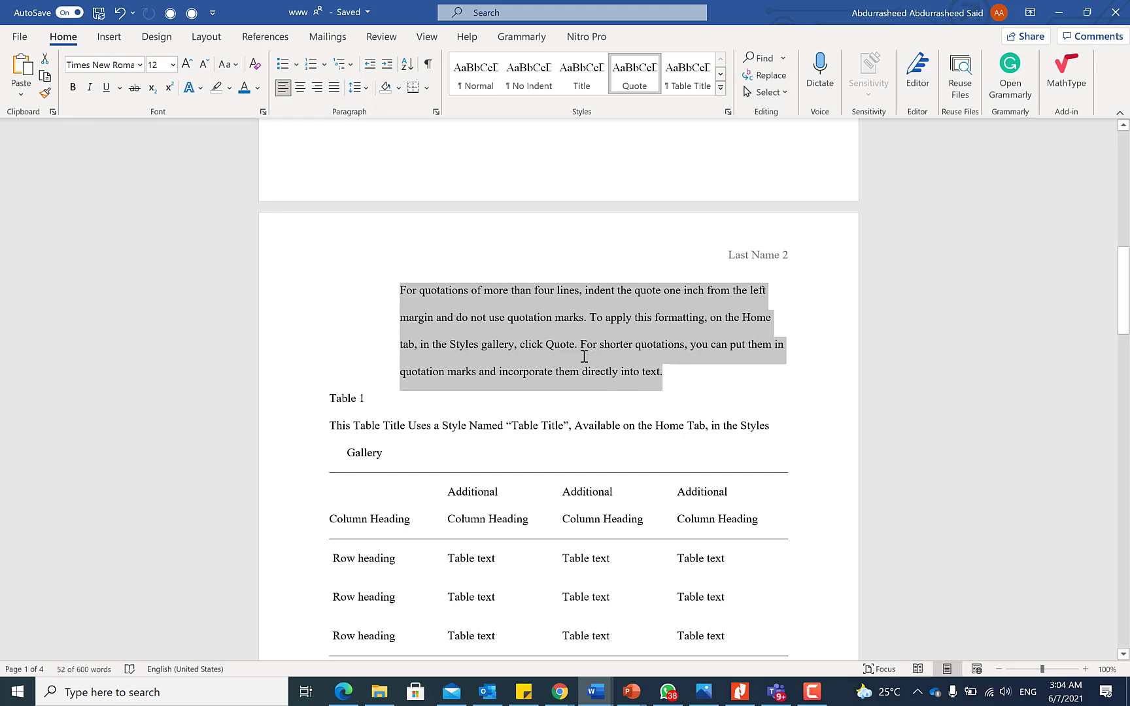
click(398, 40)
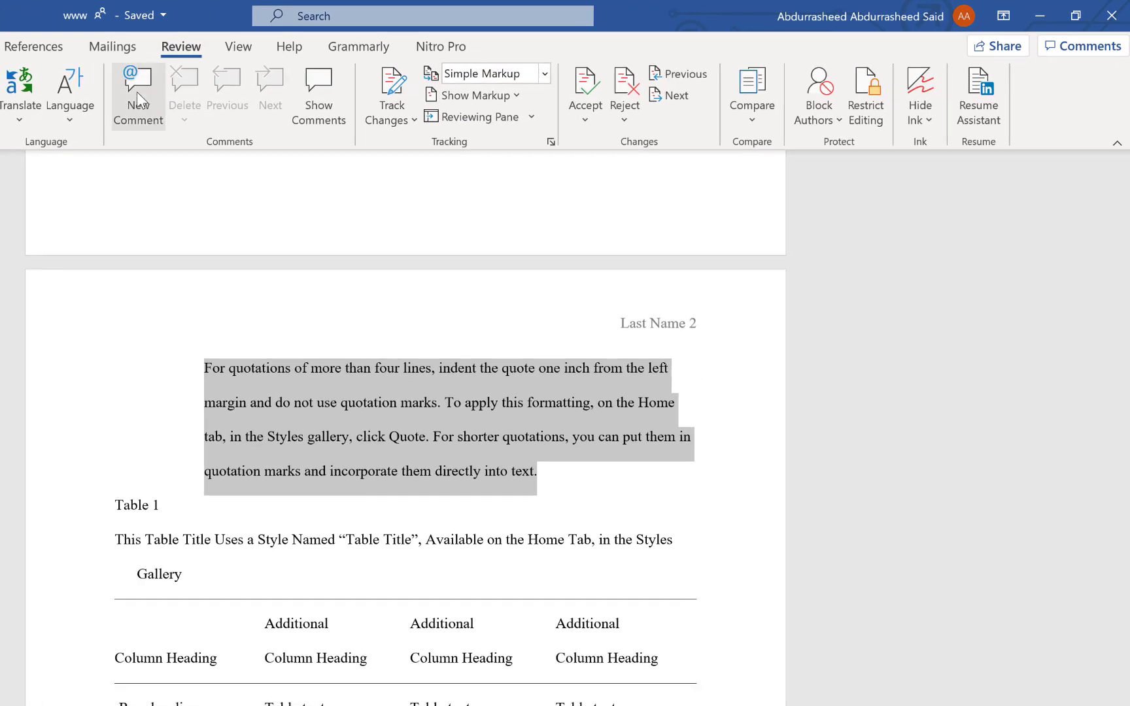
click(138, 81)
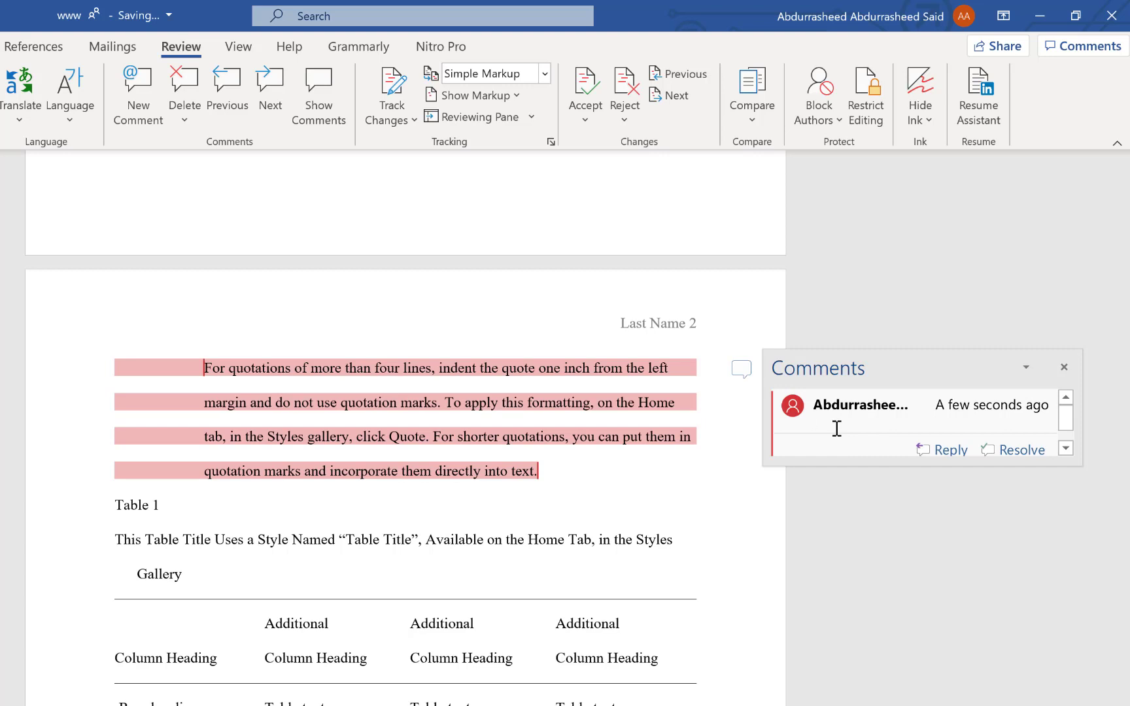
text(@vid)
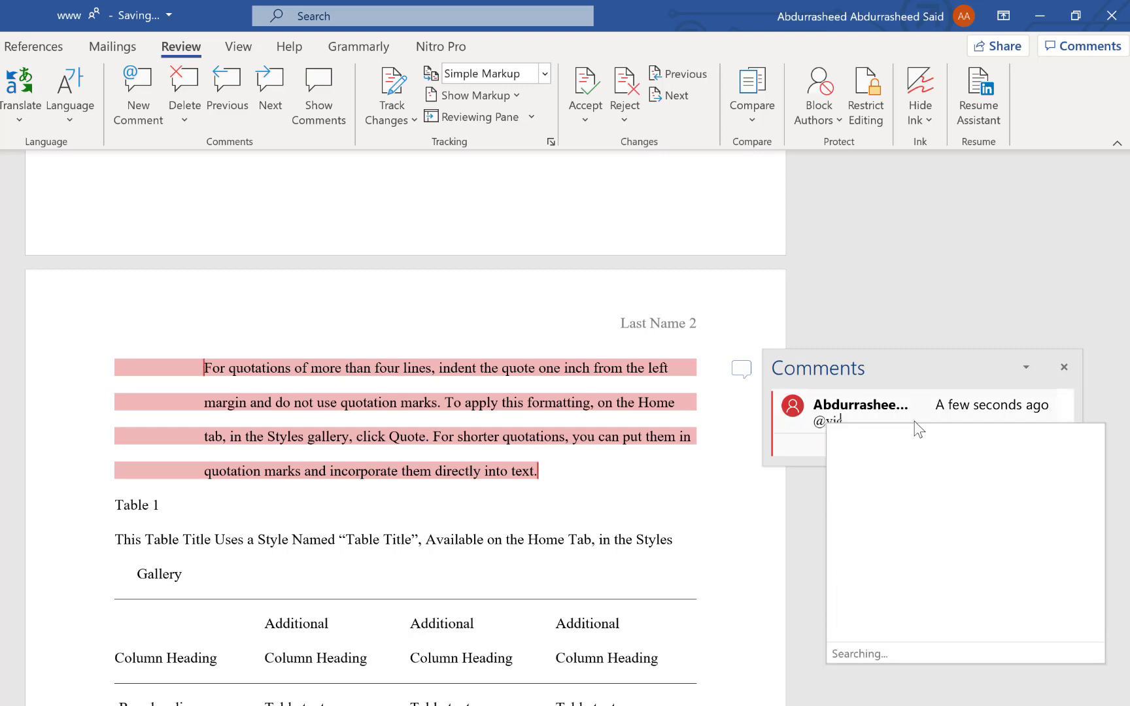
key(BackSpace)
text(ck)
click(917, 432)
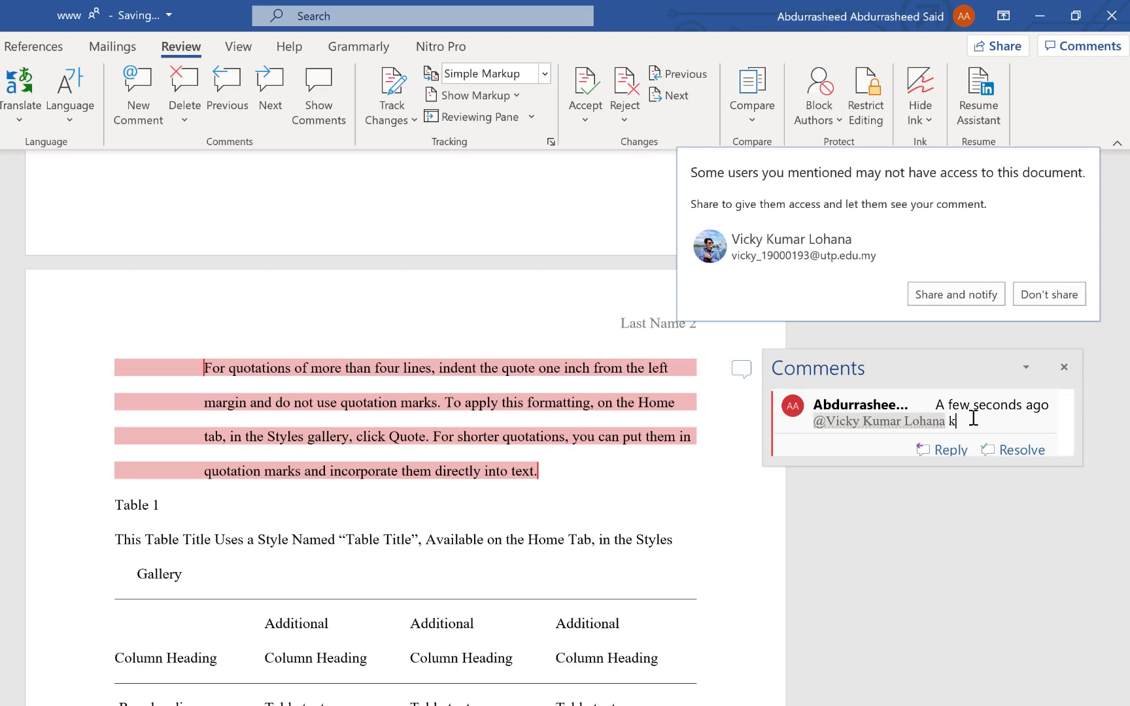
text(kindly put more explanation to thi)
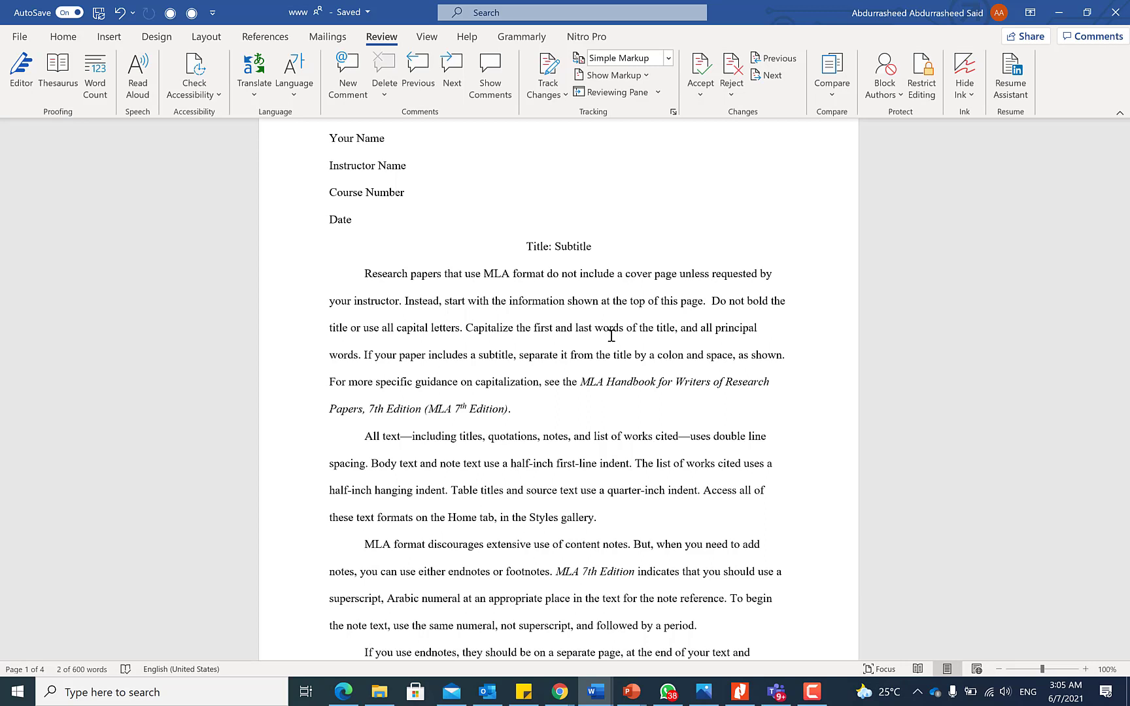
Go back to the Home tab, then open the File backstage Home page with templates and recent files.
scroll(611, 335, up, 2)
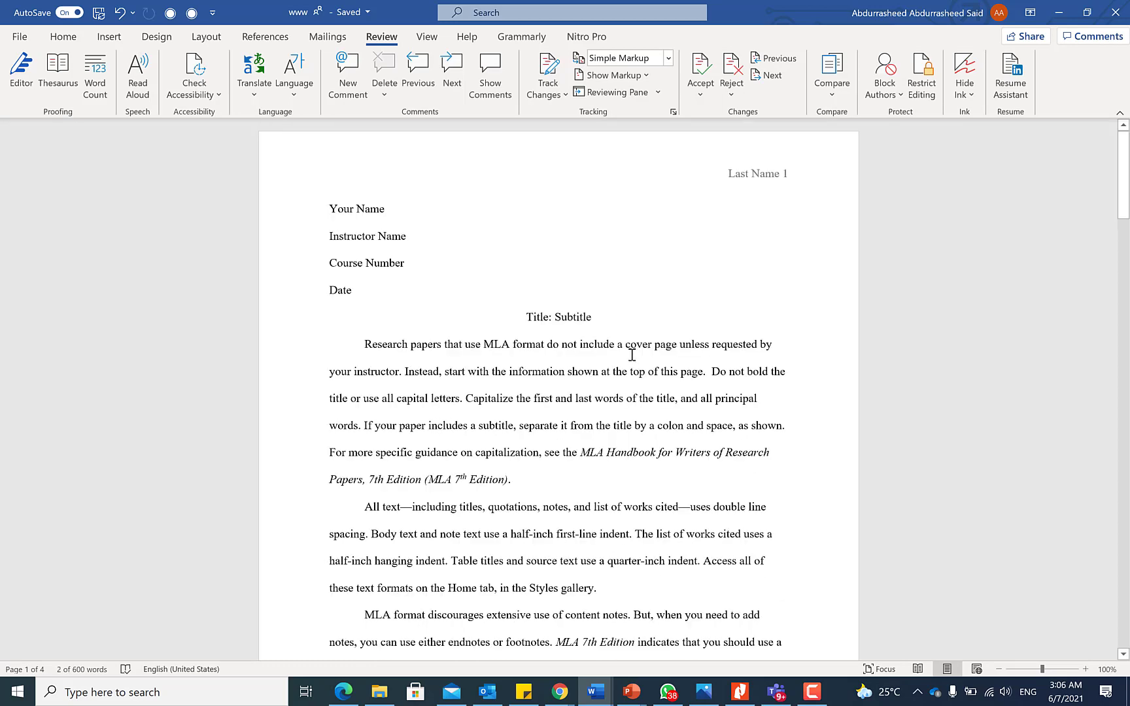
click(60, 38)
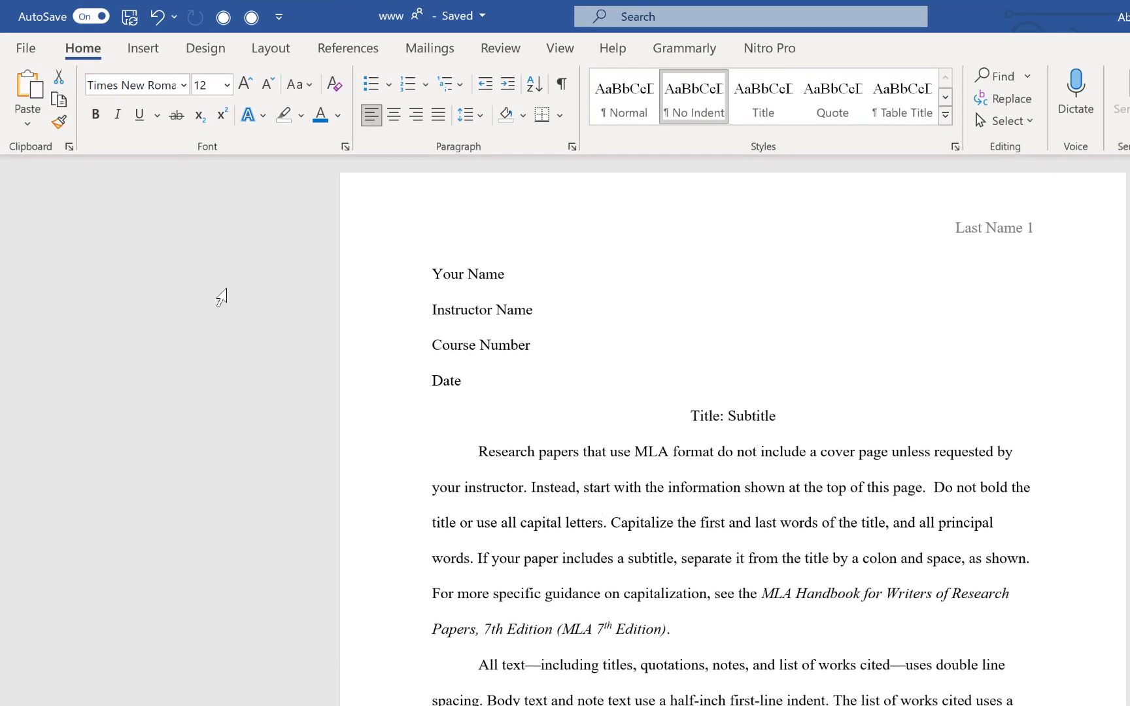
click(29, 47)
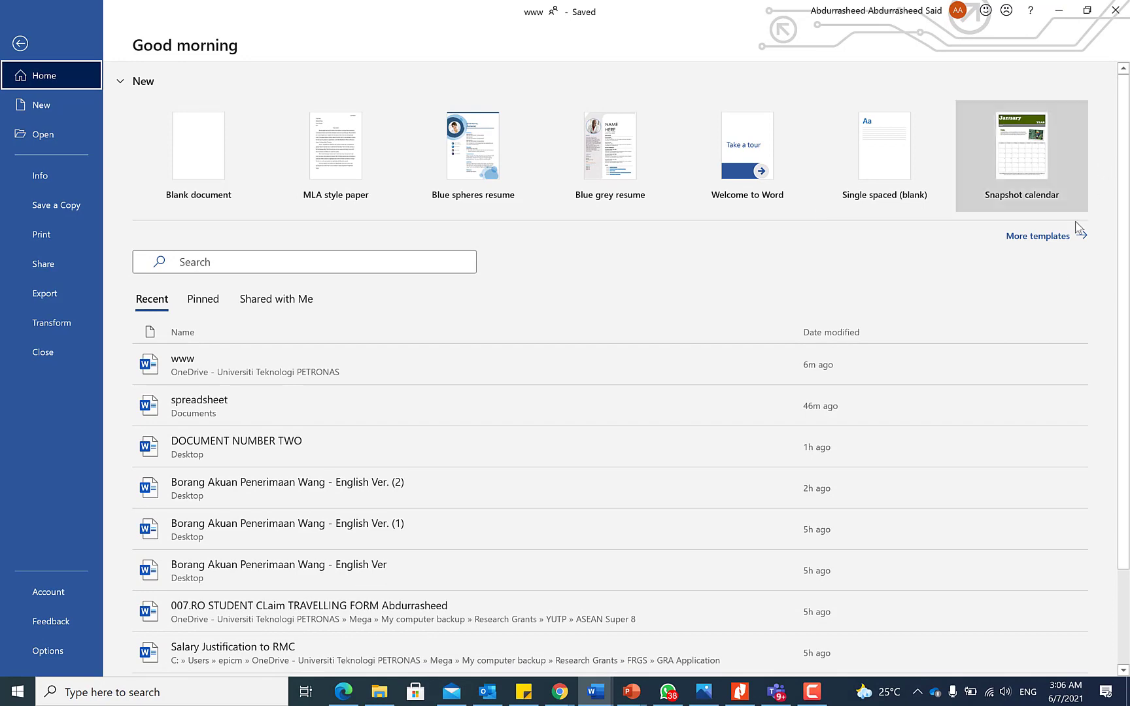
Open the full More templates gallery and scroll through it.
click(1044, 242)
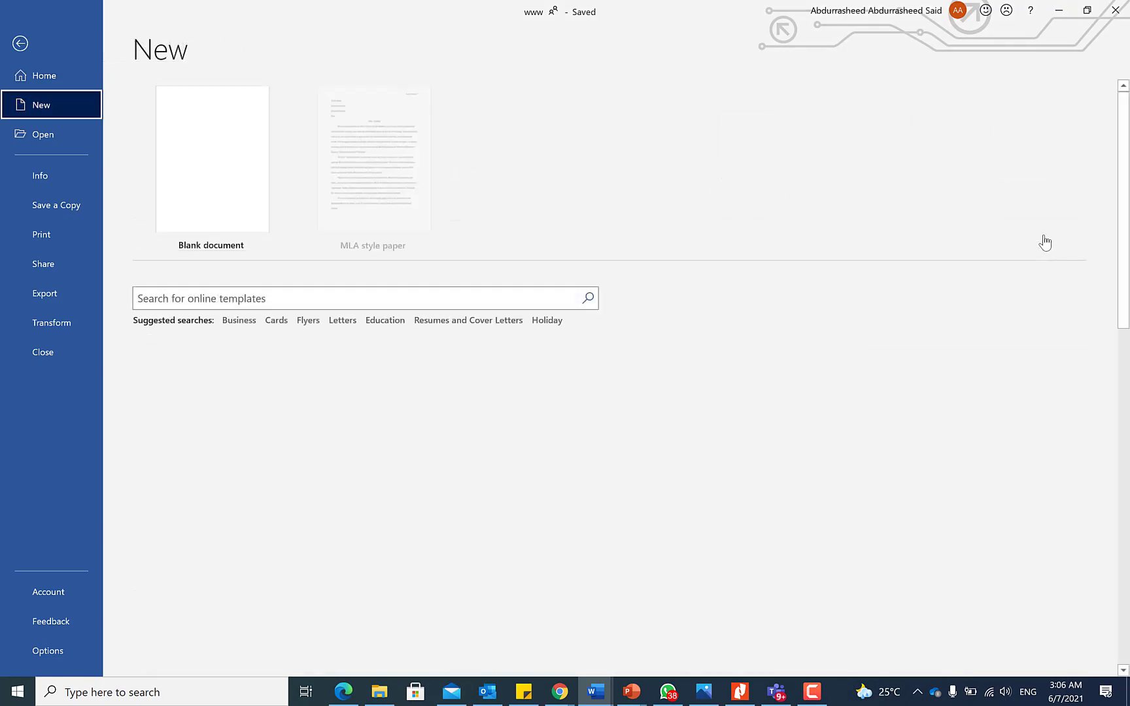
scroll(477, 495, down, 8)
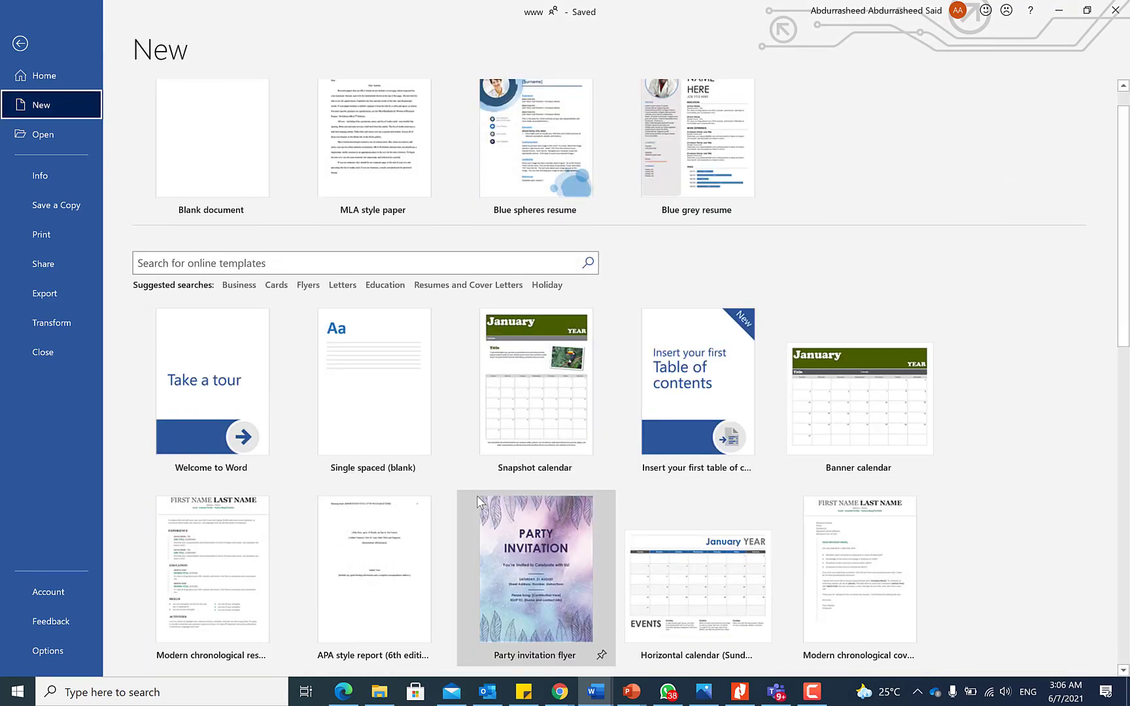
scroll(490, 474, down, 5)
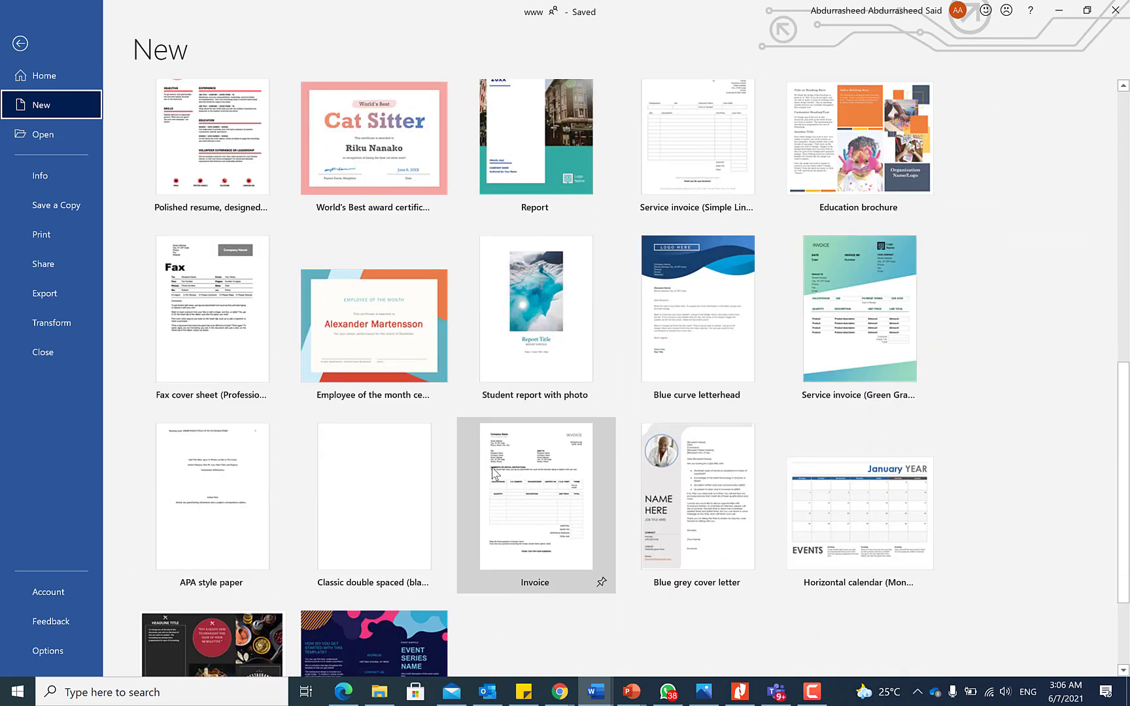
scroll(494, 466, up, 7)
scroll(494, 466, up, 5)
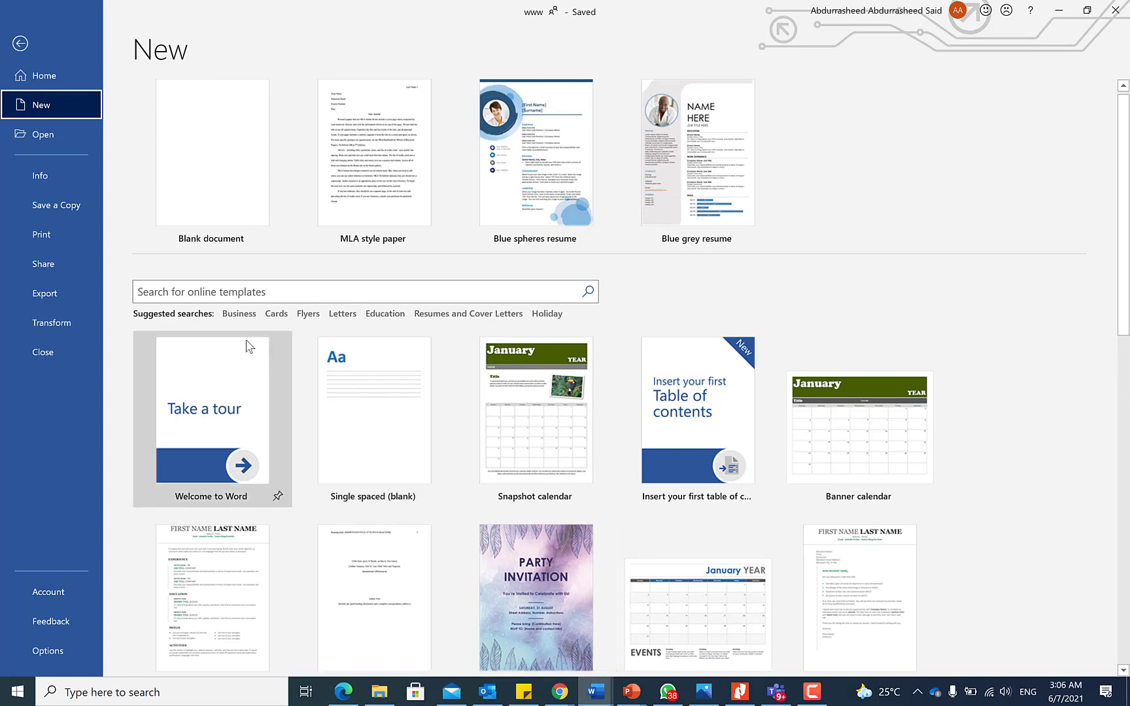
Filter the templates to Business and scroll through the results, such as Restaurant brochure and Report.
click(247, 314)
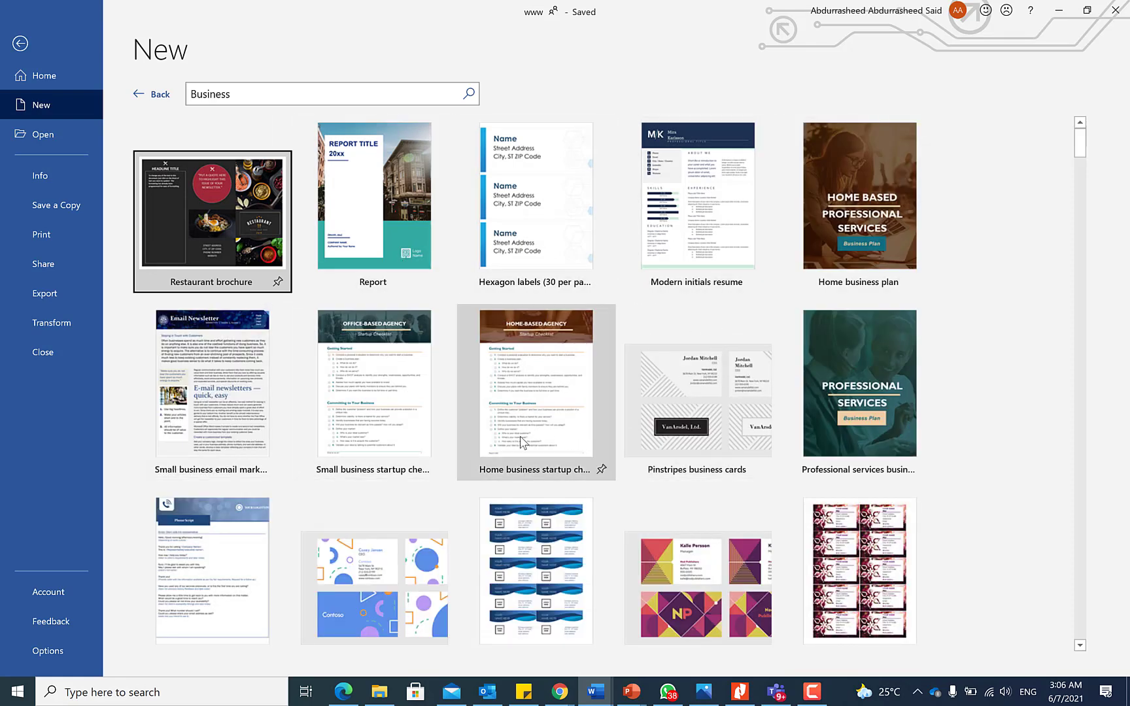
scroll(531, 438, down, 2)
scroll(527, 434, down, 8)
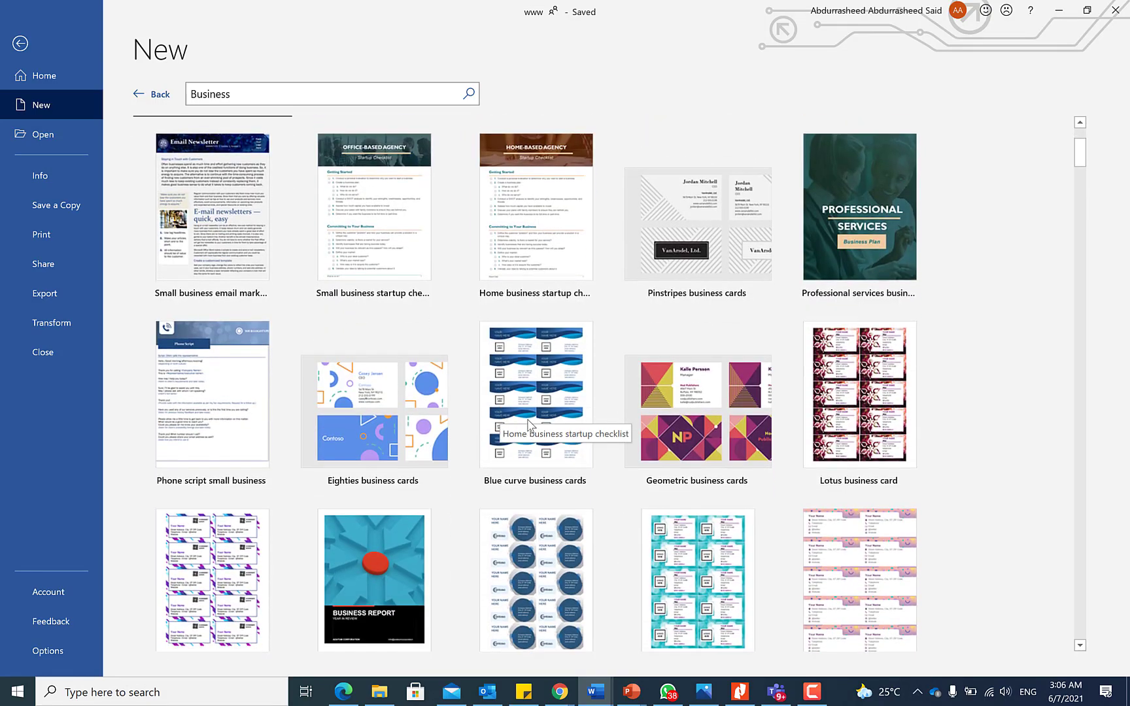
scroll(539, 415, down, 15)
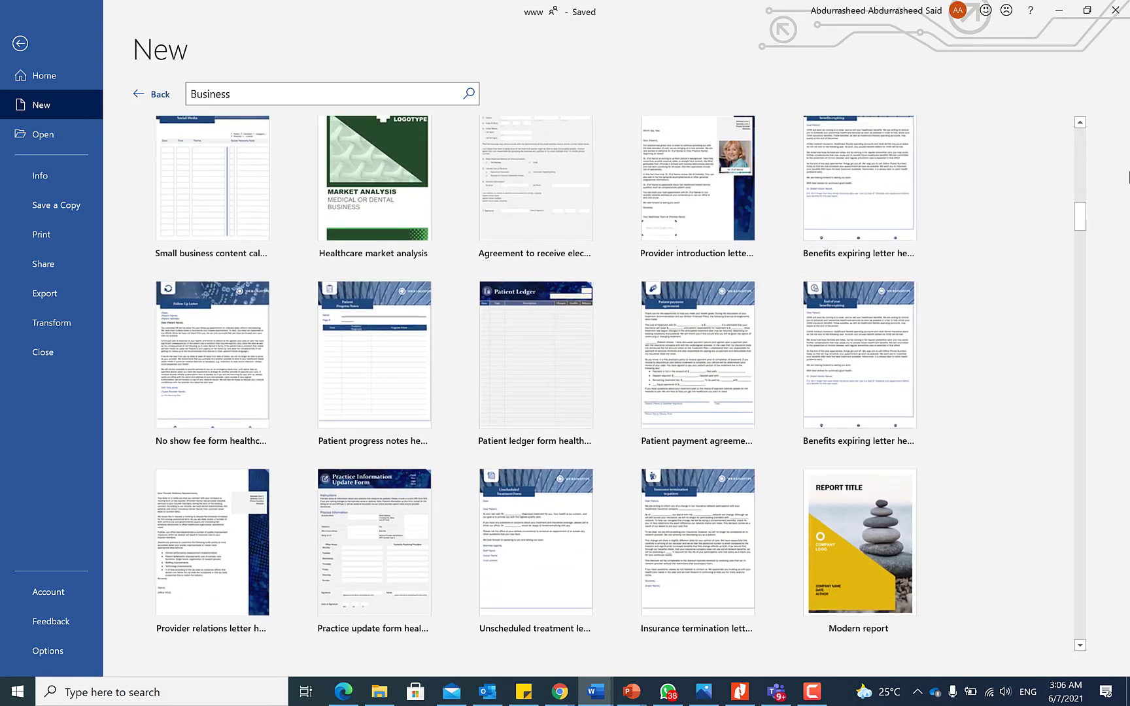
scroll(1079, 261, down, 2)
scroll(1079, 262, down, 10)
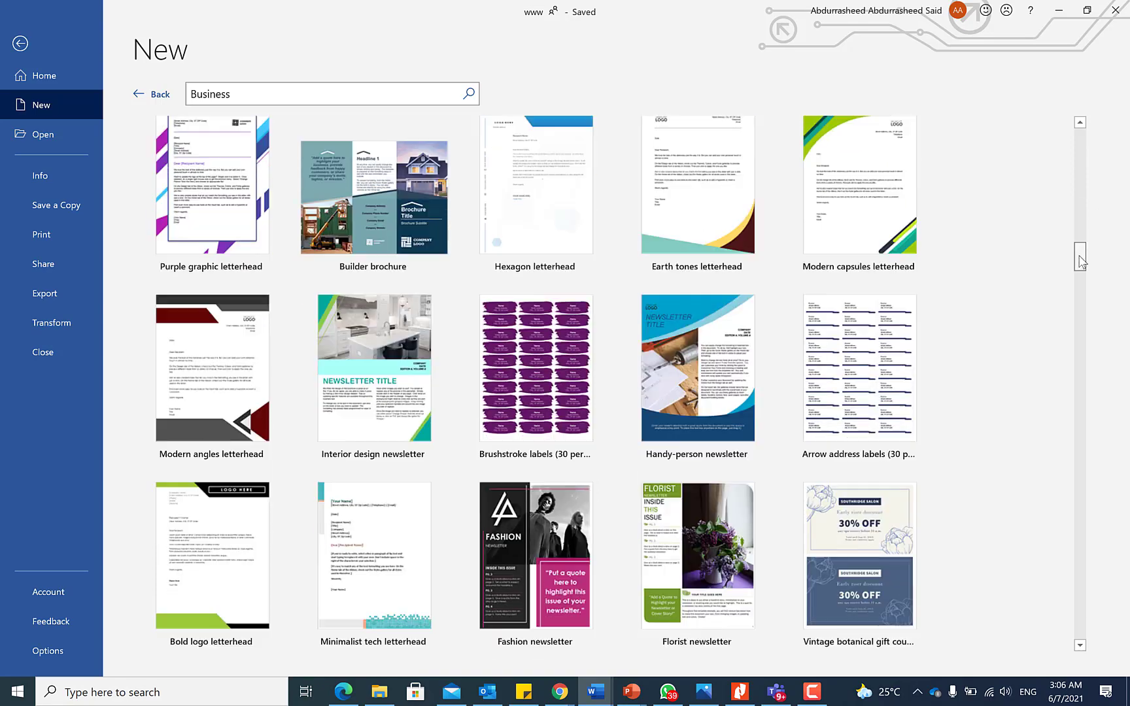
scroll(1083, 294, down, 10)
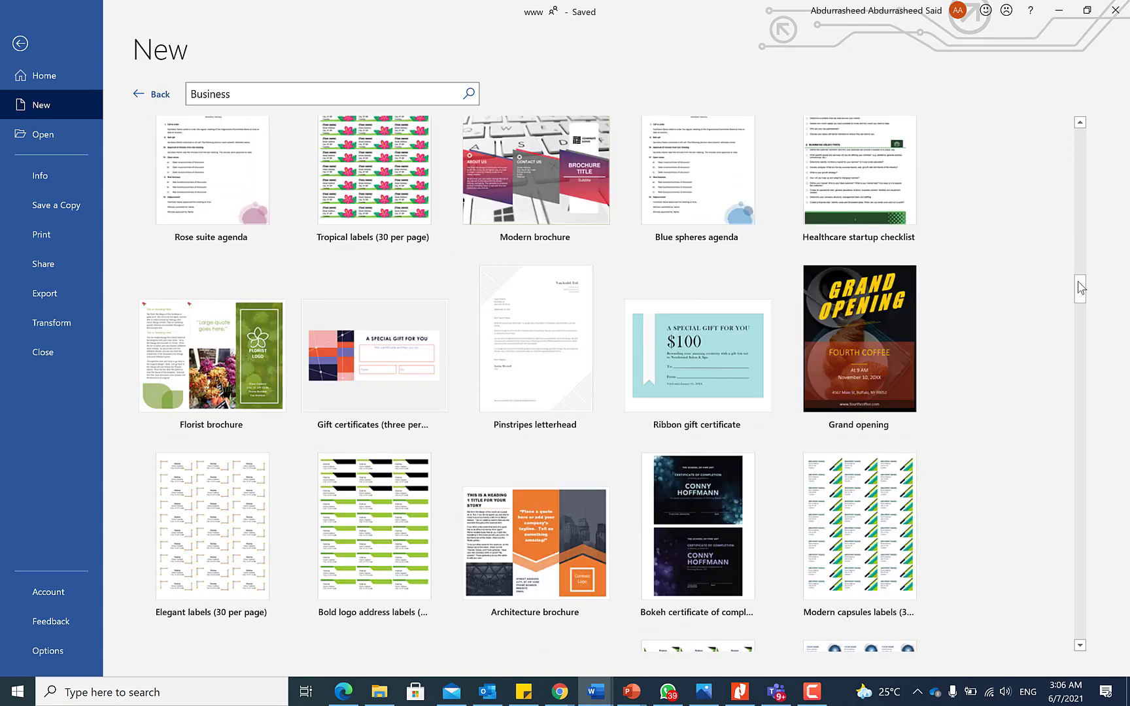
scroll(1085, 313, down, 10)
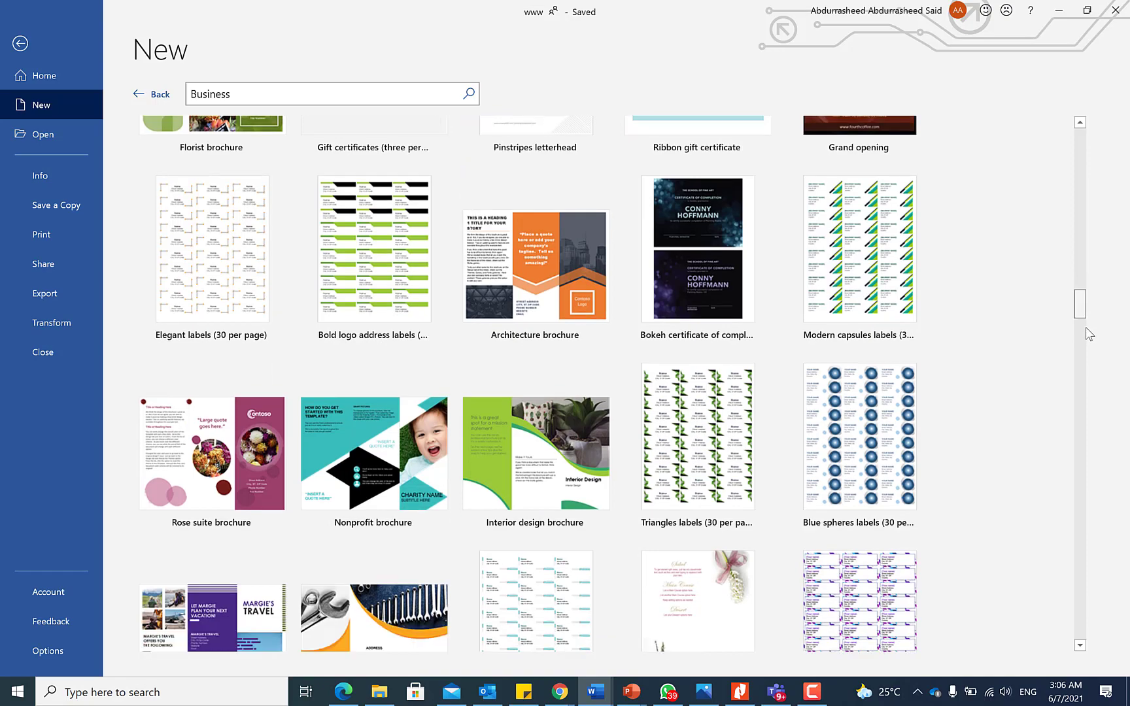
scroll(1098, 314, down, 10)
scroll(1104, 248, up, 20)
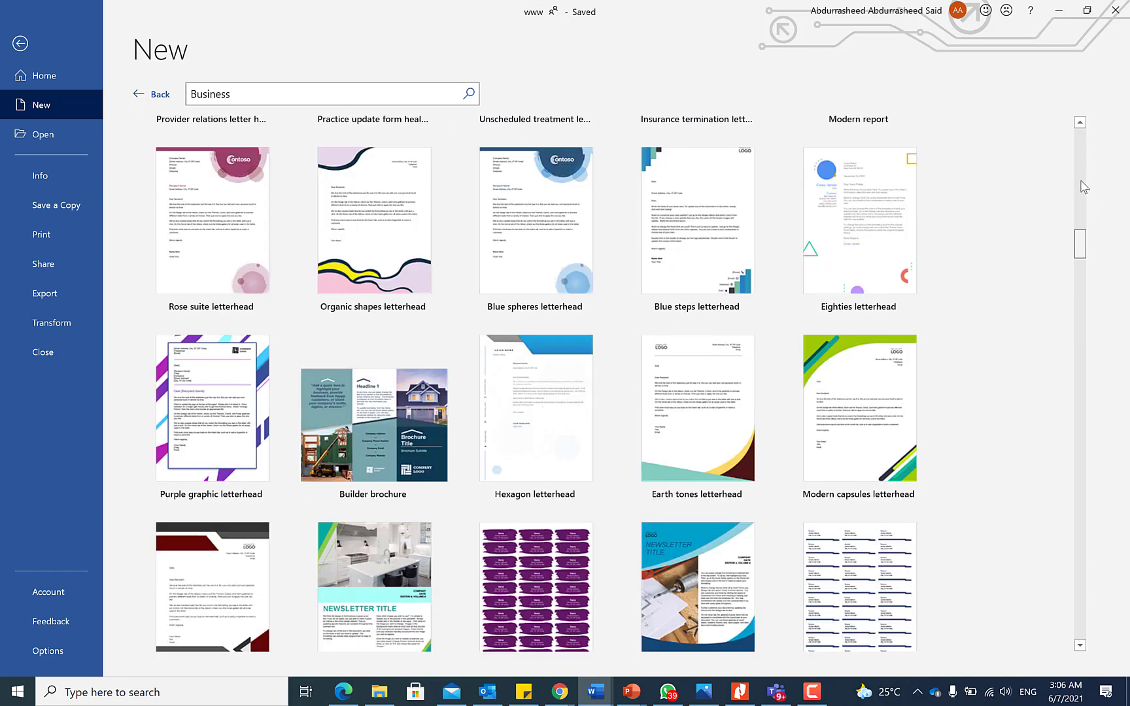
scroll(1077, 129, up, 10)
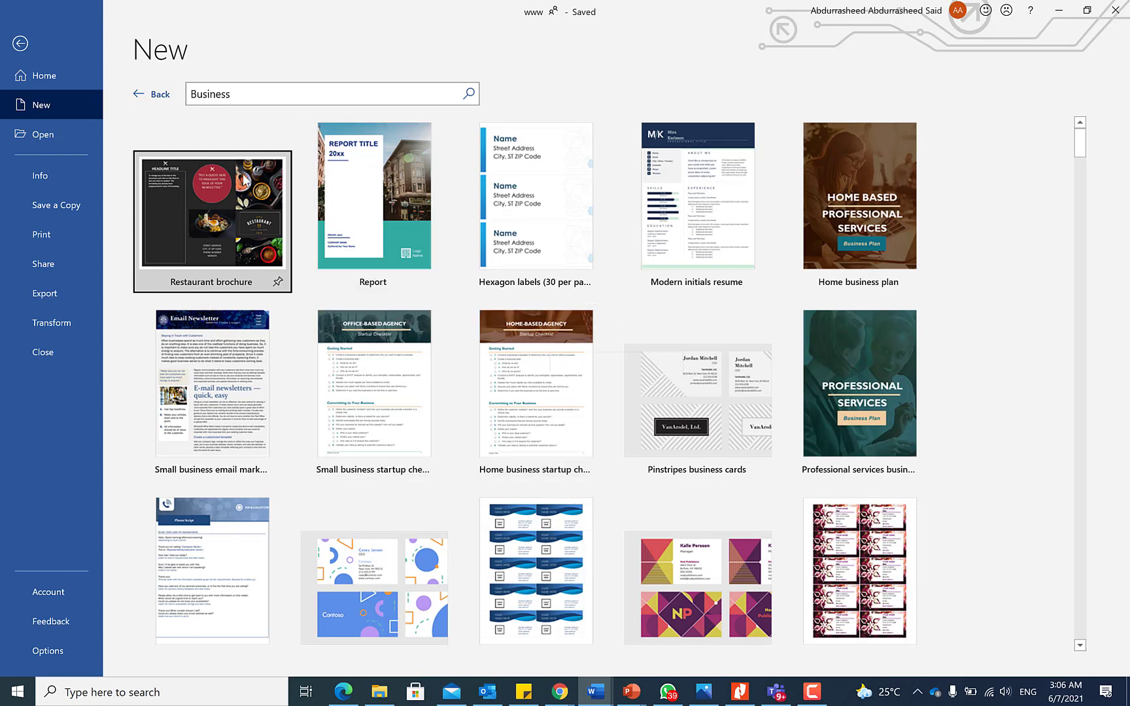
Return to the template gallery and browse the Education template results.
click(136, 99)
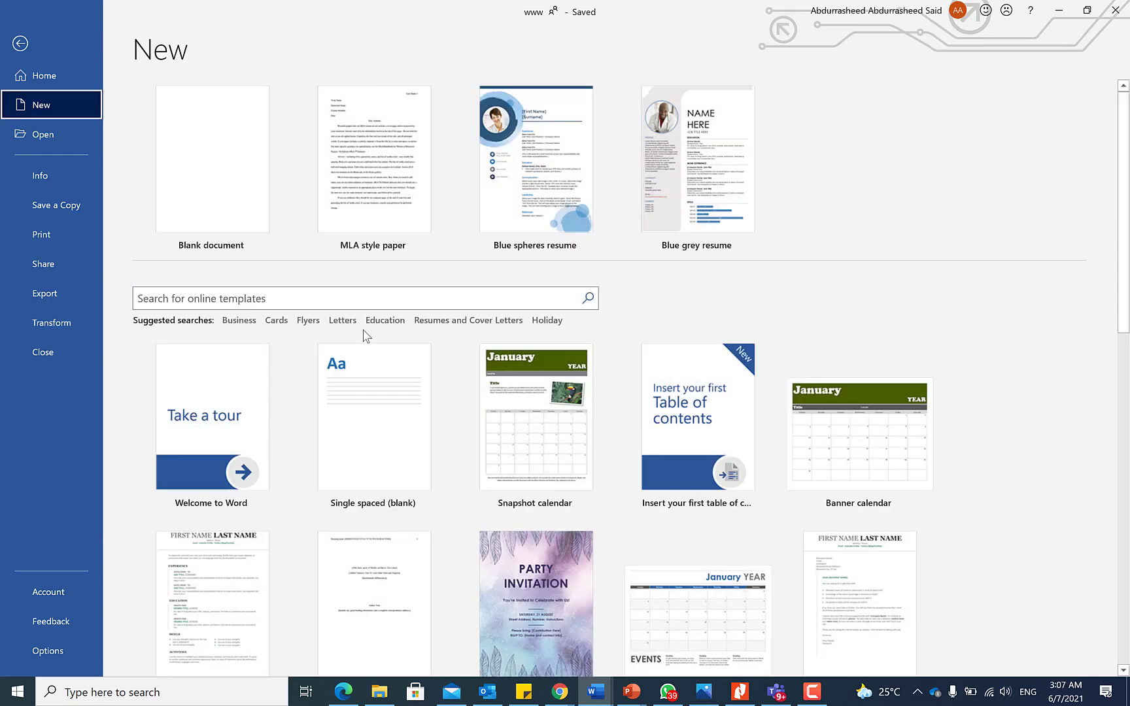
click(384, 321)
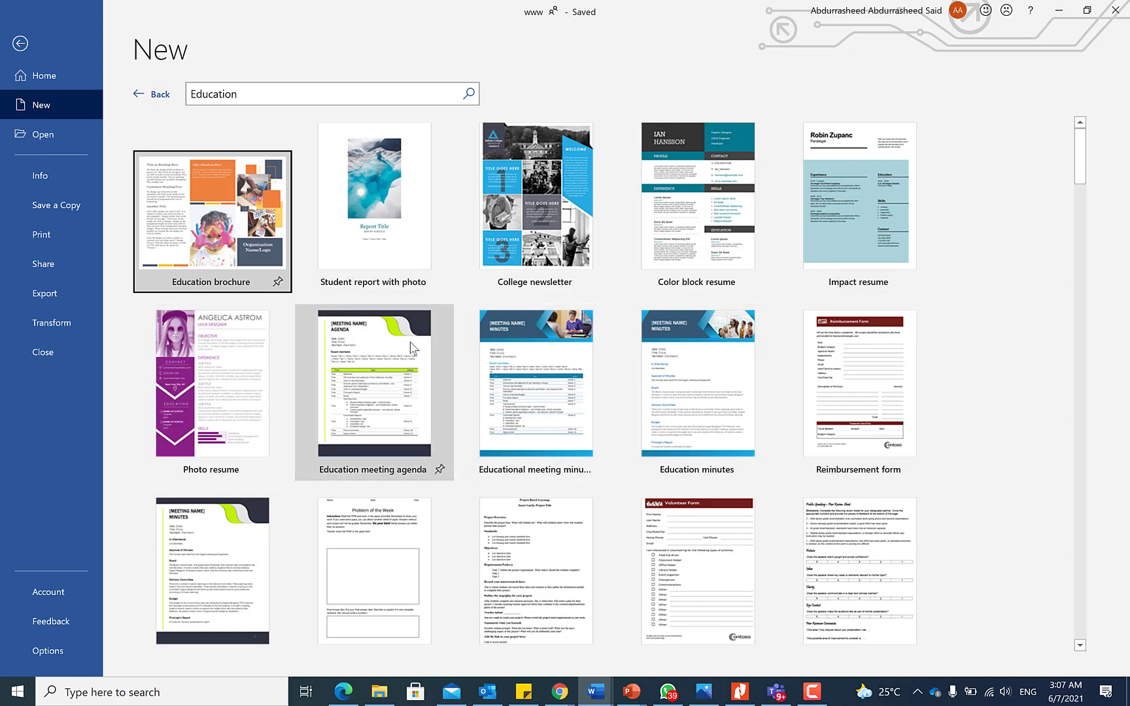
scroll(637, 489, down, 2)
scroll(637, 489, down, 5)
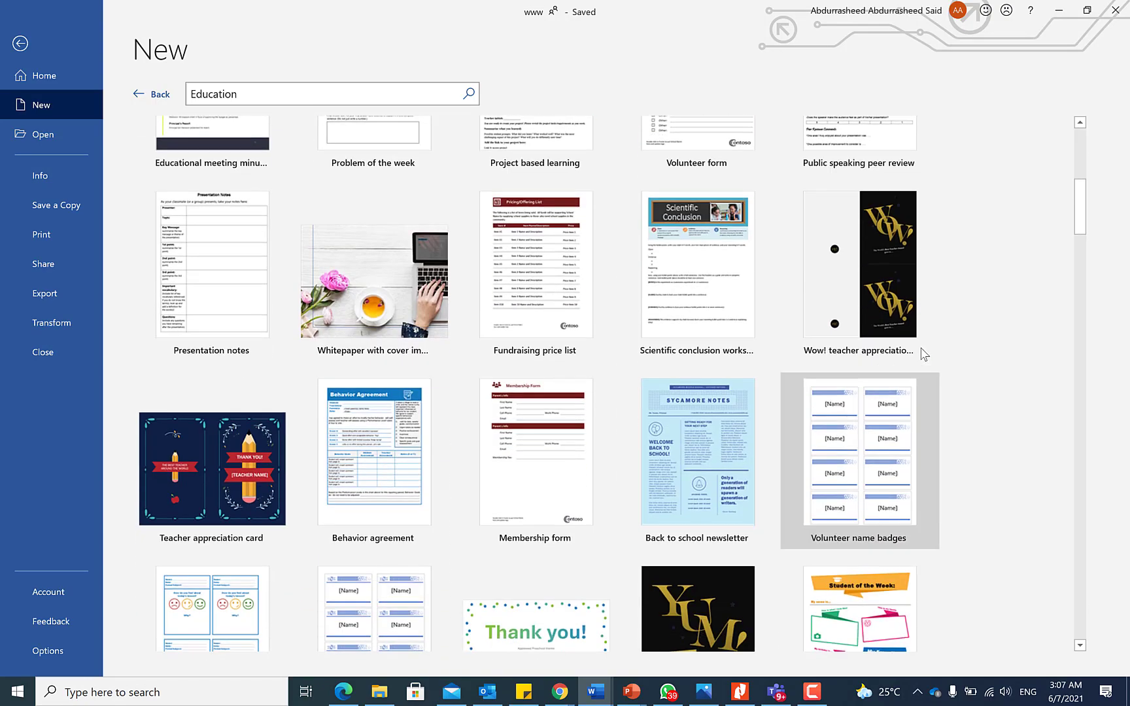
drag(1082, 210, 1092, 295)
drag(1096, 356, 1046, 106)
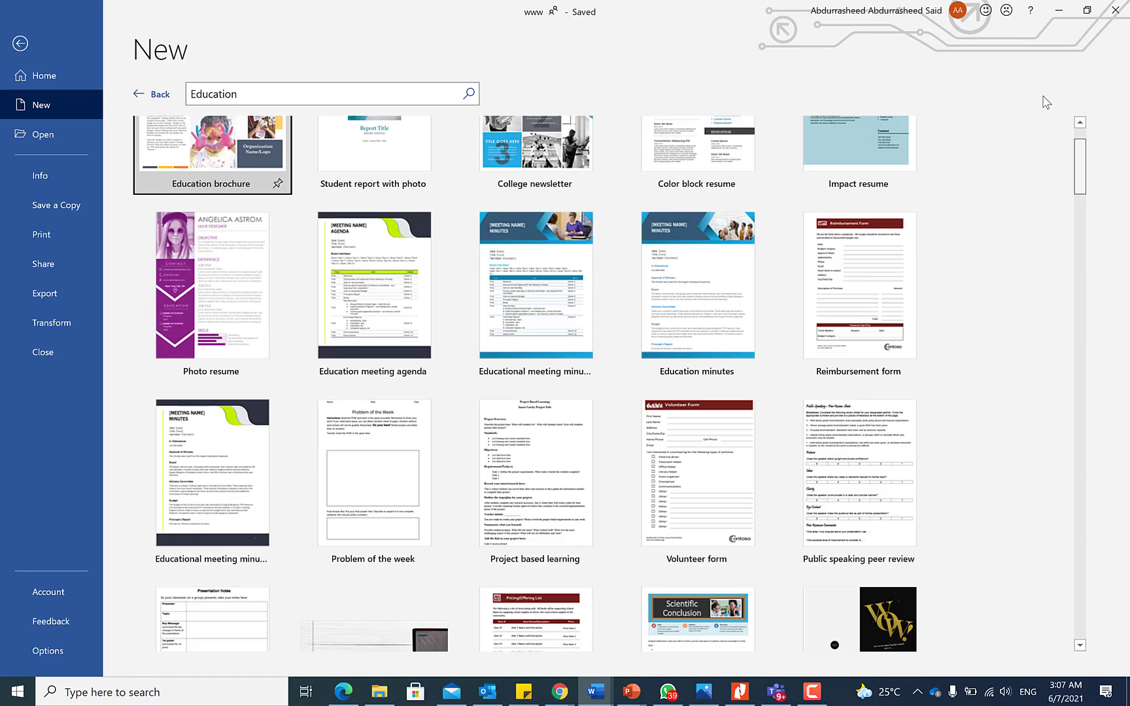
Switch to the Resumes and Cover Letters templates and scroll through them.
click(150, 95)
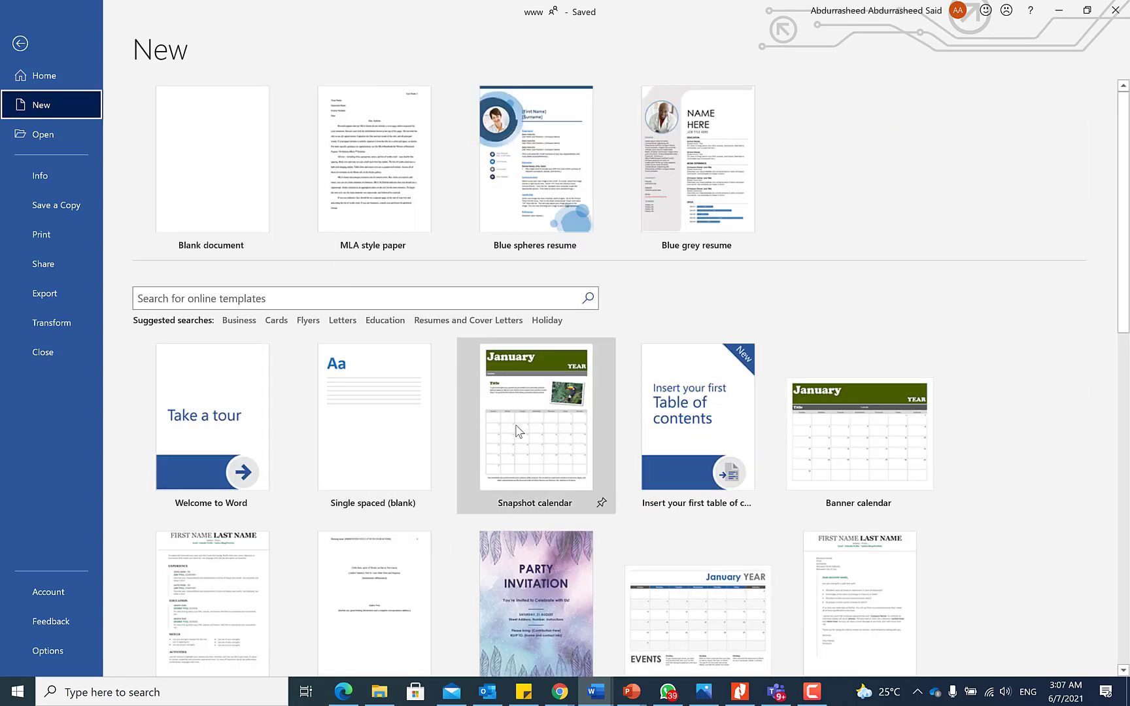
click(432, 321)
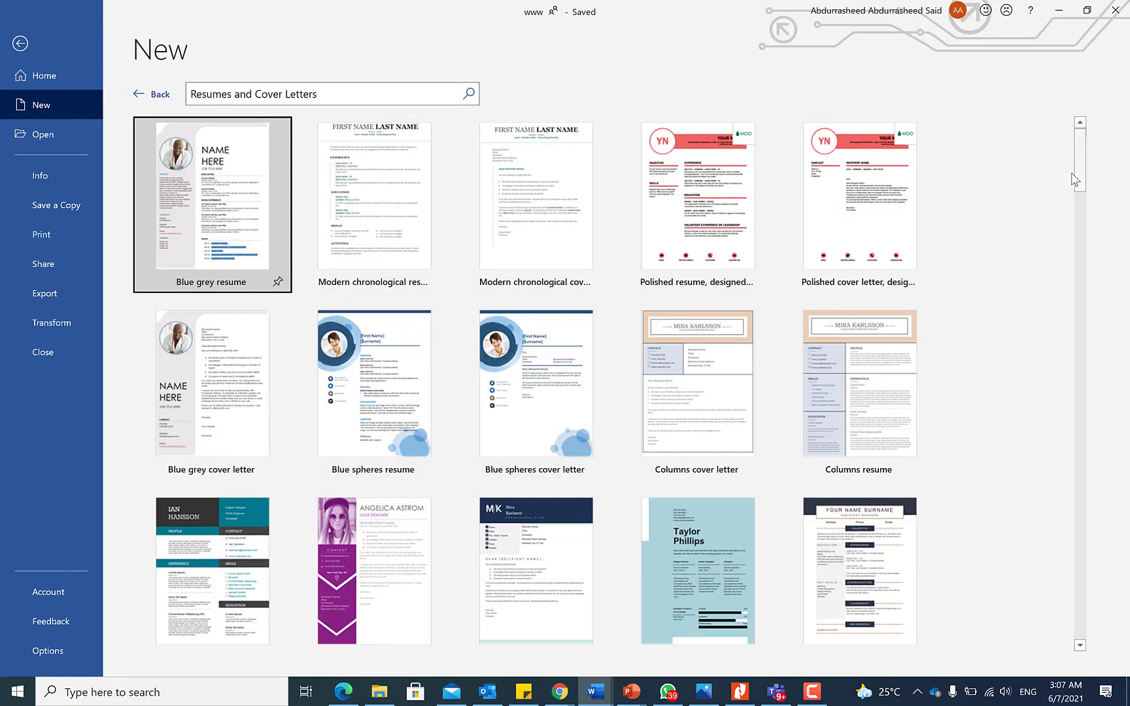
scroll(1083, 196, down, 2)
drag(1081, 196, 1085, 134)
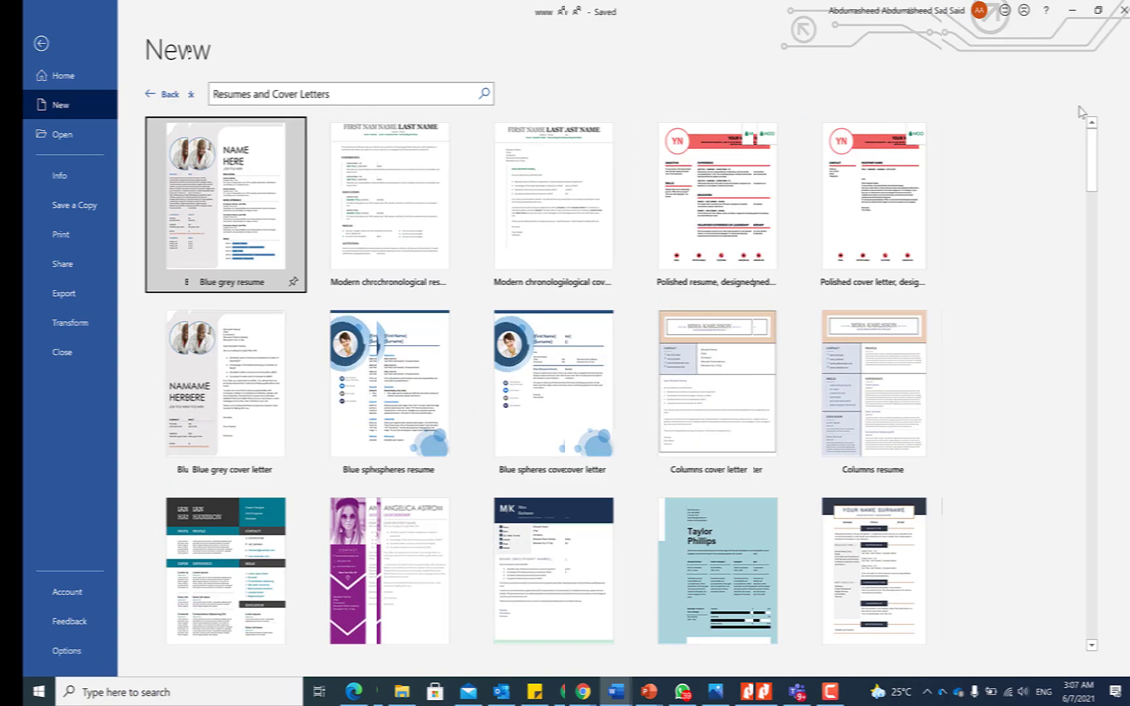